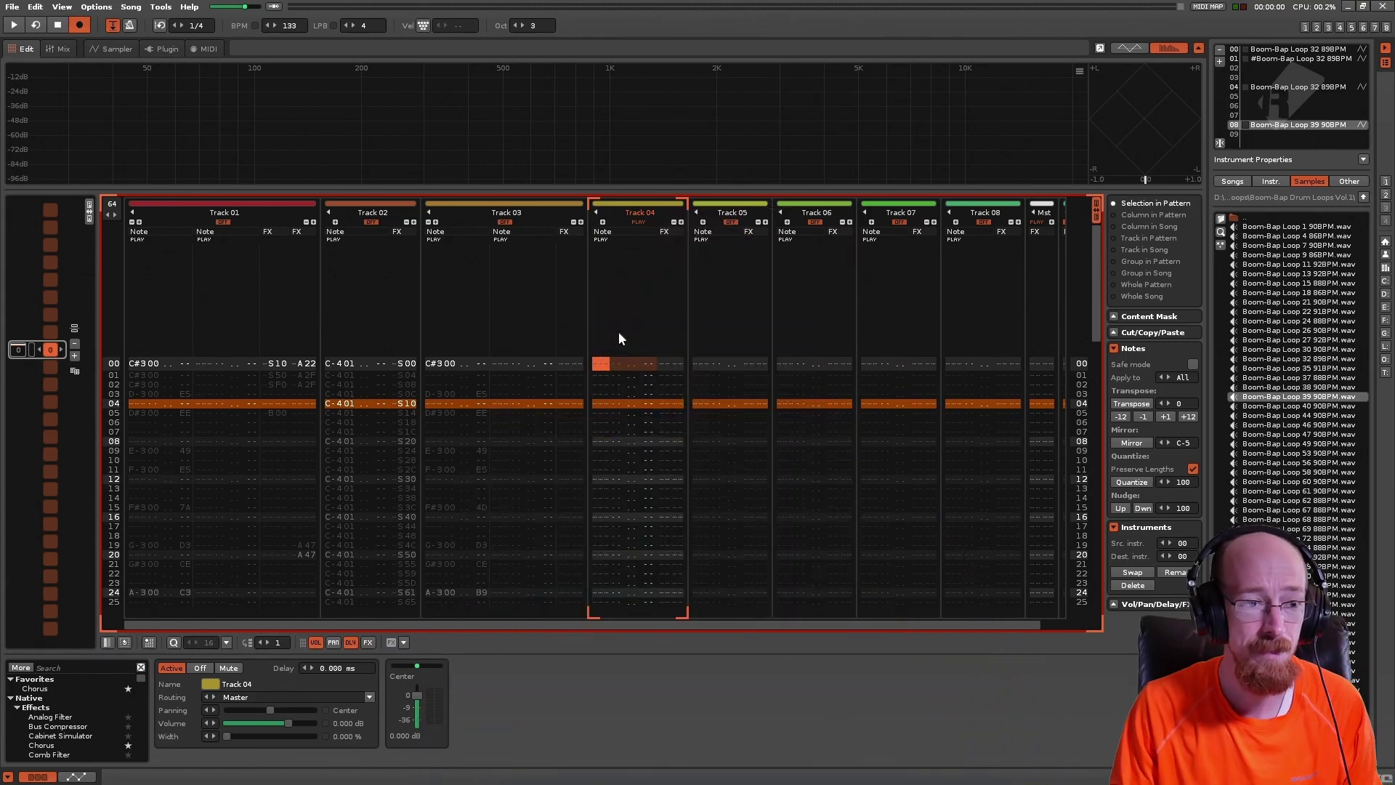
- Check the sliced loop's waveform in the Sampler, then go back to the pattern
{"action": "left_click", "coordinate": [115, 48]}
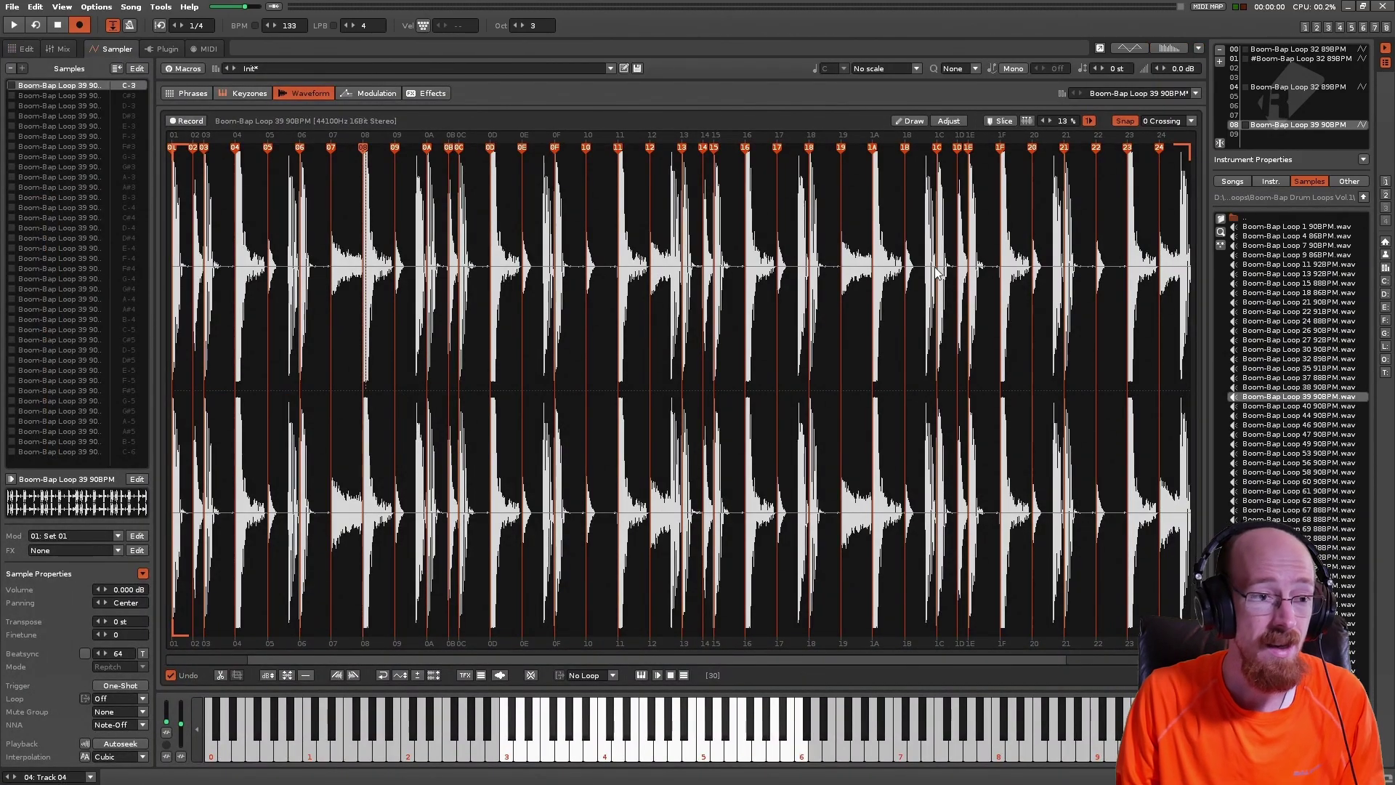
{"action": "left_click", "coordinate": [32, 51]}
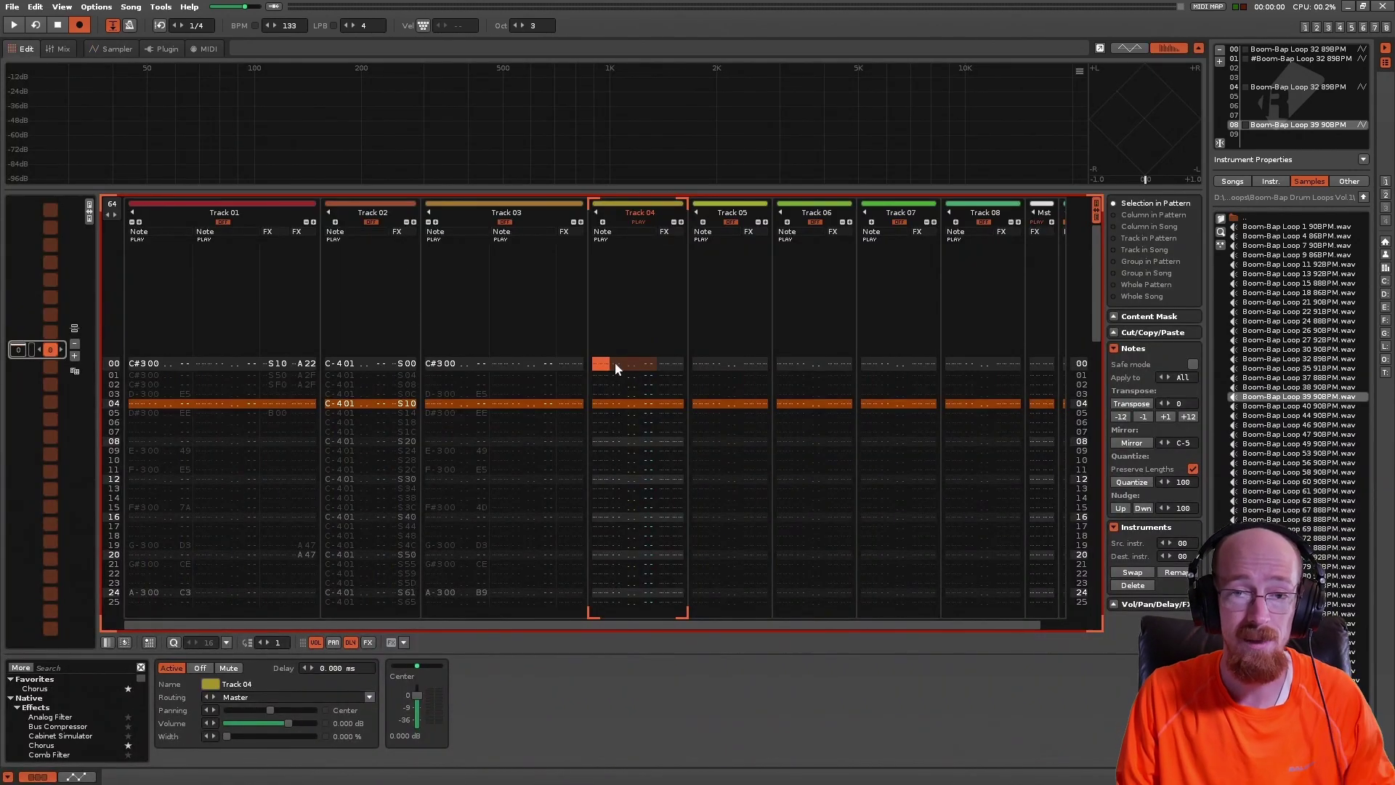
{"action": "scroll", "coordinate": [625, 454], "scroll_direction": "down", "scroll_amount": 4}
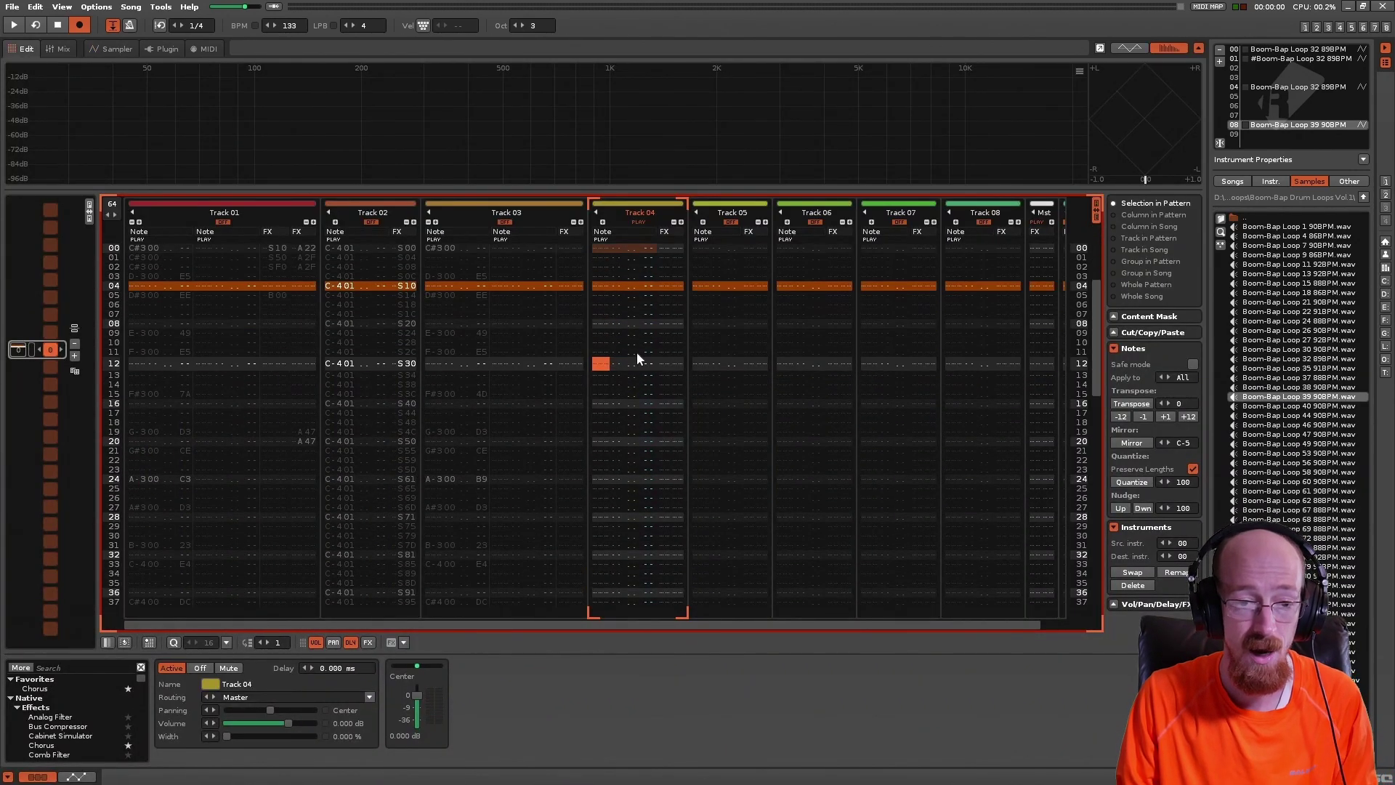
{"action": "scroll", "coordinate": [624, 359], "scroll_direction": "up", "scroll_amount": 3}
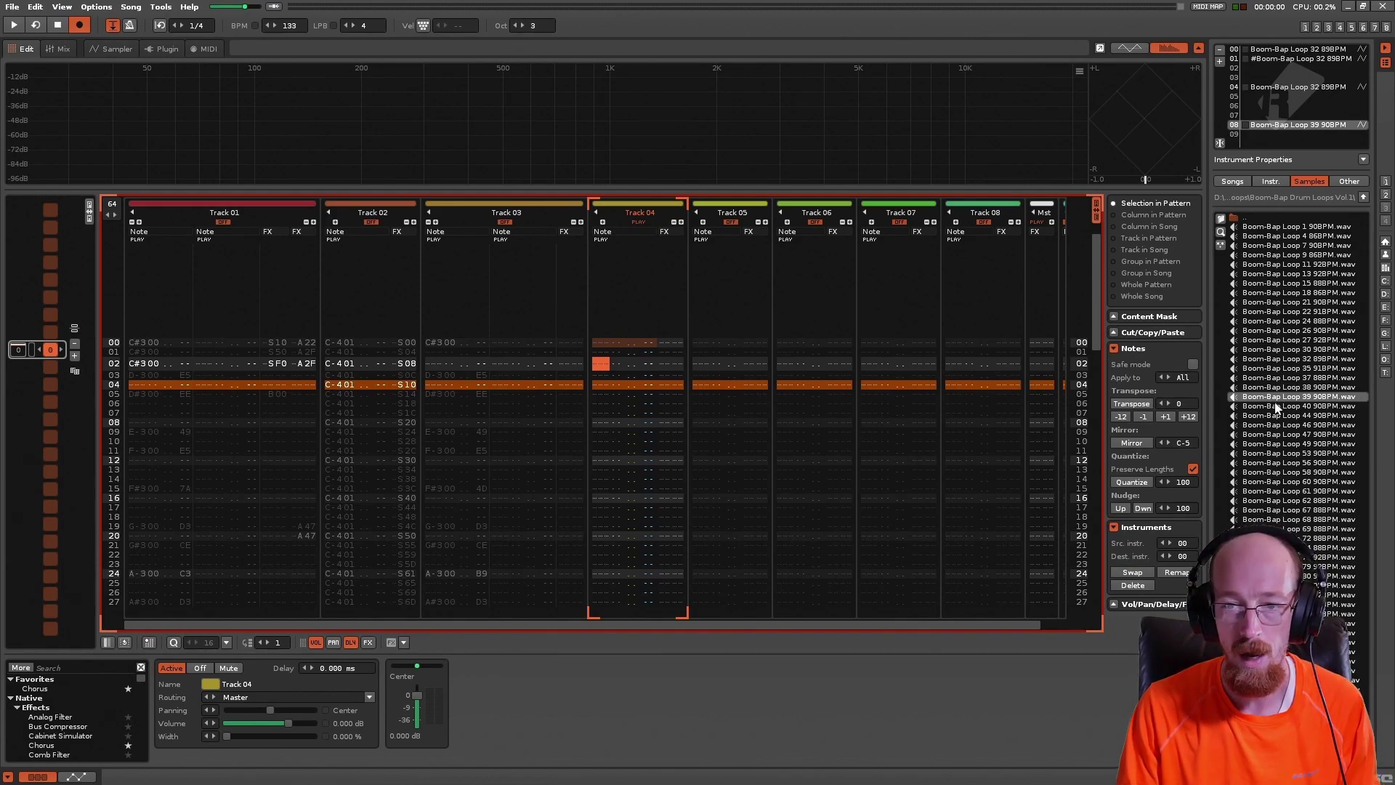
- Replace instrument slot 08 with a freshly loaded Boom-Bap Loop 39 90BPM
{"action": "right_click", "coordinate": [1277, 125]}
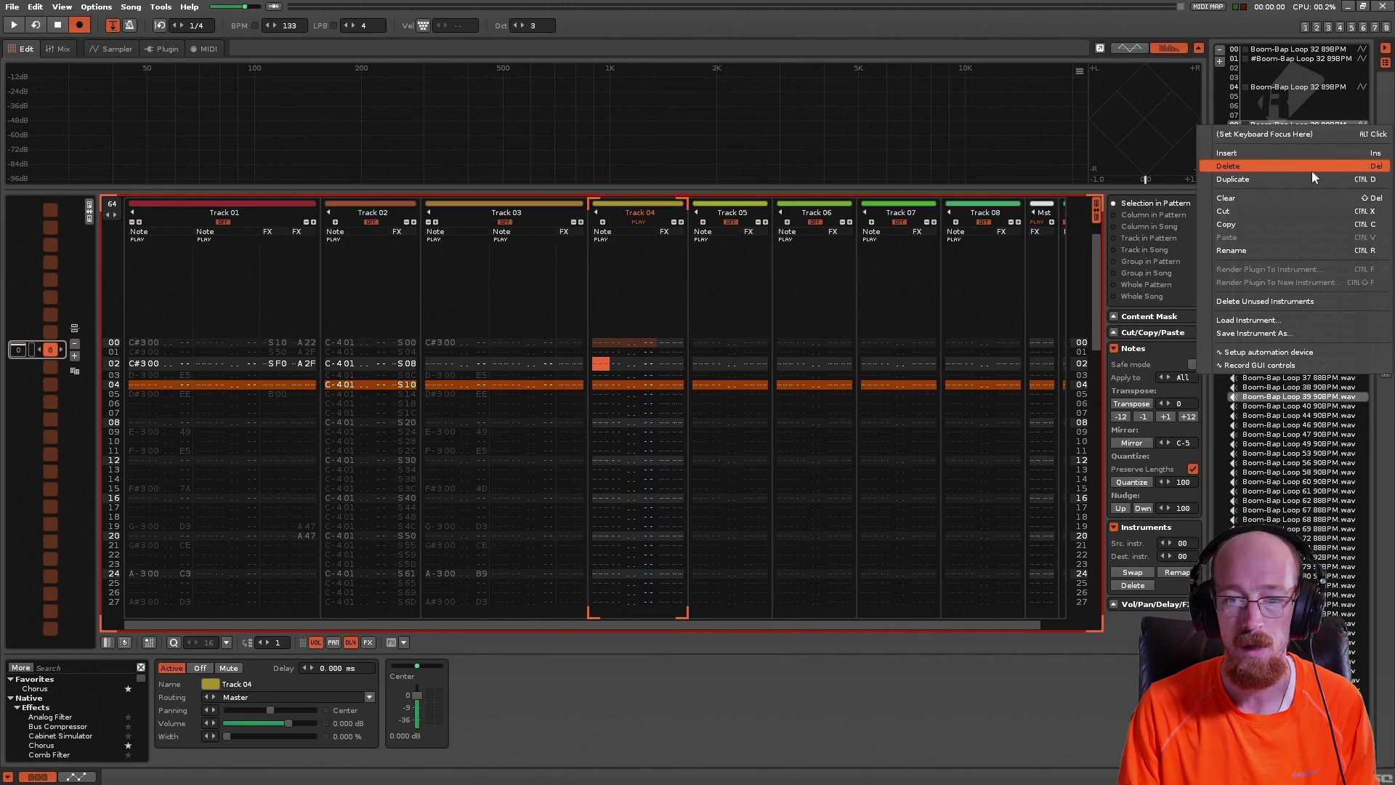
{"action": "left_click", "coordinate": [1249, 167]}
{"action": "double_click", "coordinate": [1315, 398]}
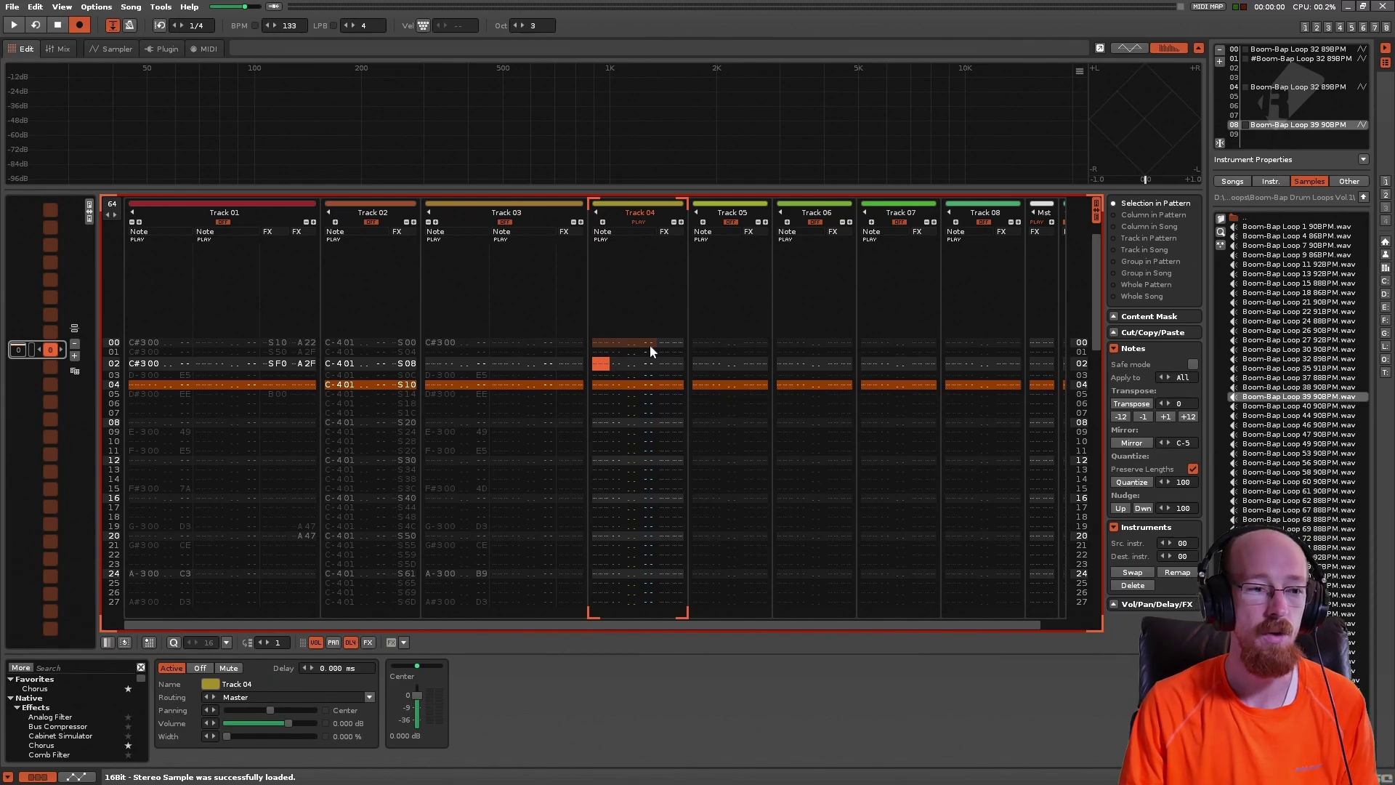
- Auto-slice the loop at each drum hit in the Sampler
{"action": "left_click", "coordinate": [116, 49]}
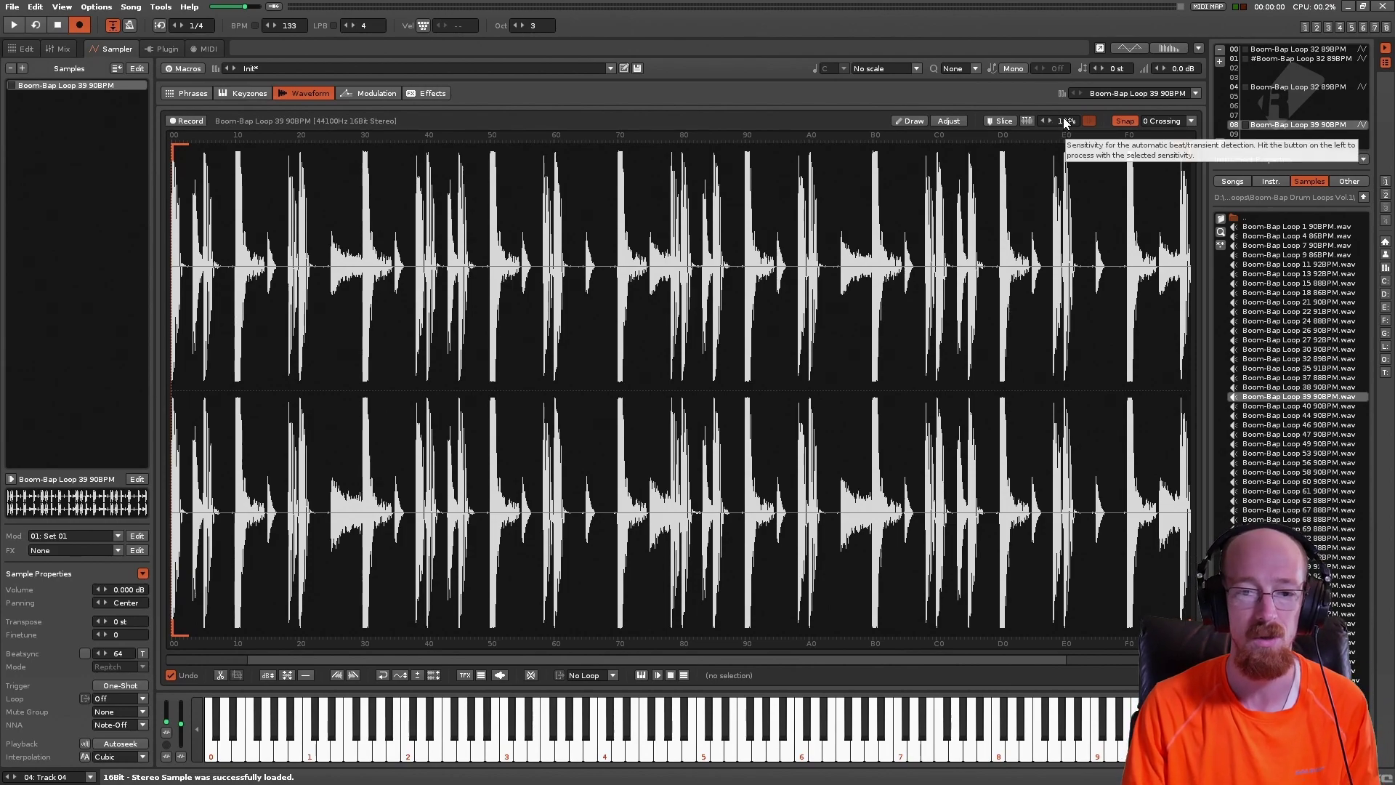
{"action": "left_click", "coordinate": [1026, 120]}
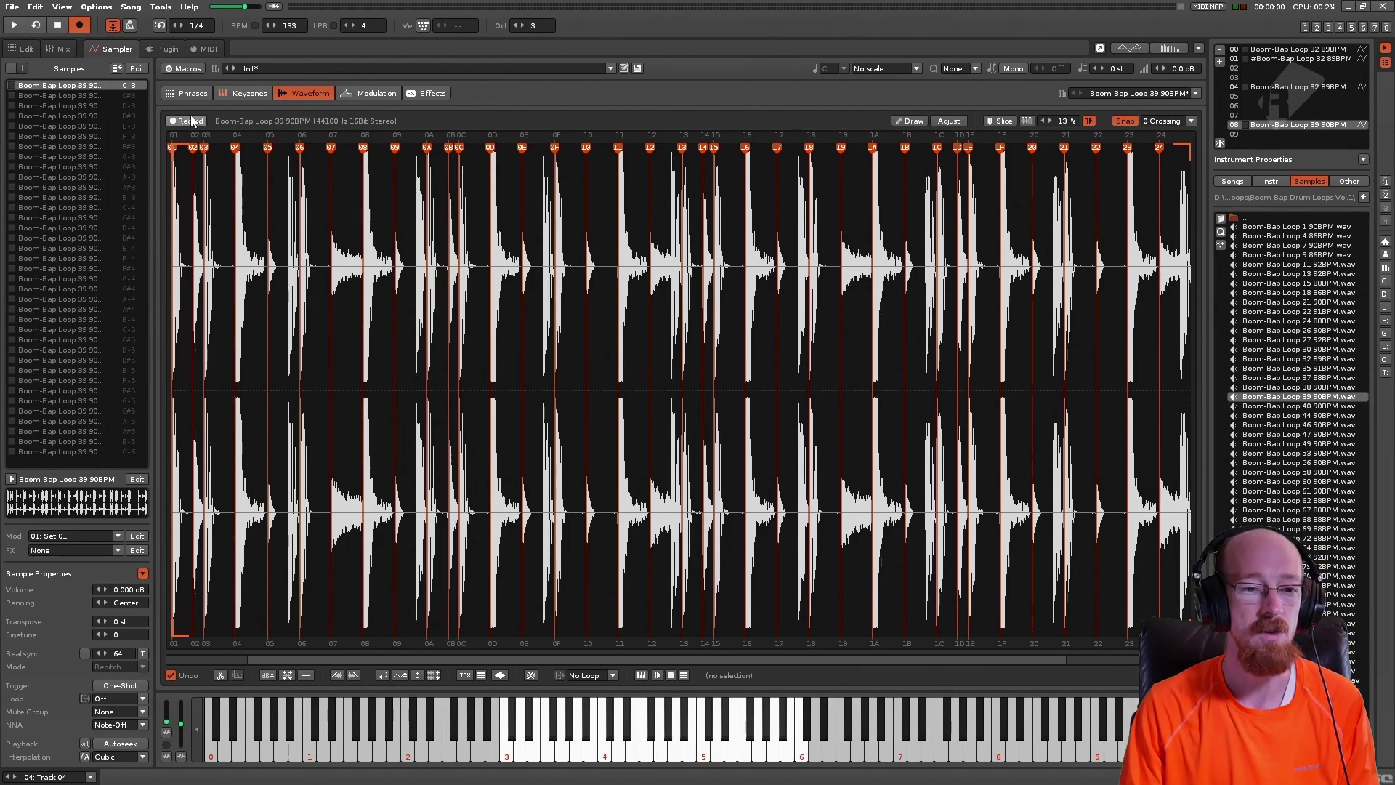
{"action": "left_click", "coordinate": [26, 48]}
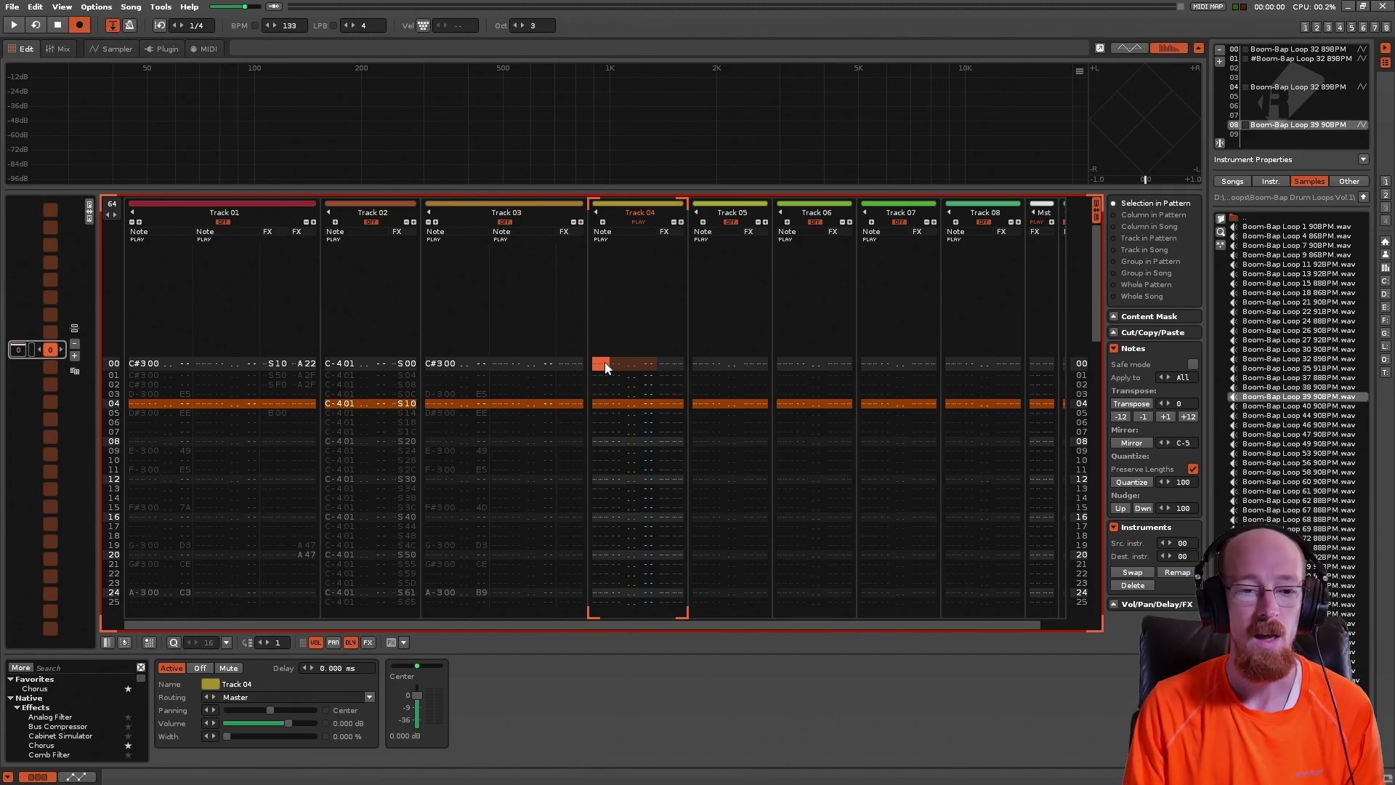
- Use Pattern > Slices To Pattern at row 00 of Track 04 to write the slice notes
{"action": "right_click", "coordinate": [606, 368]}
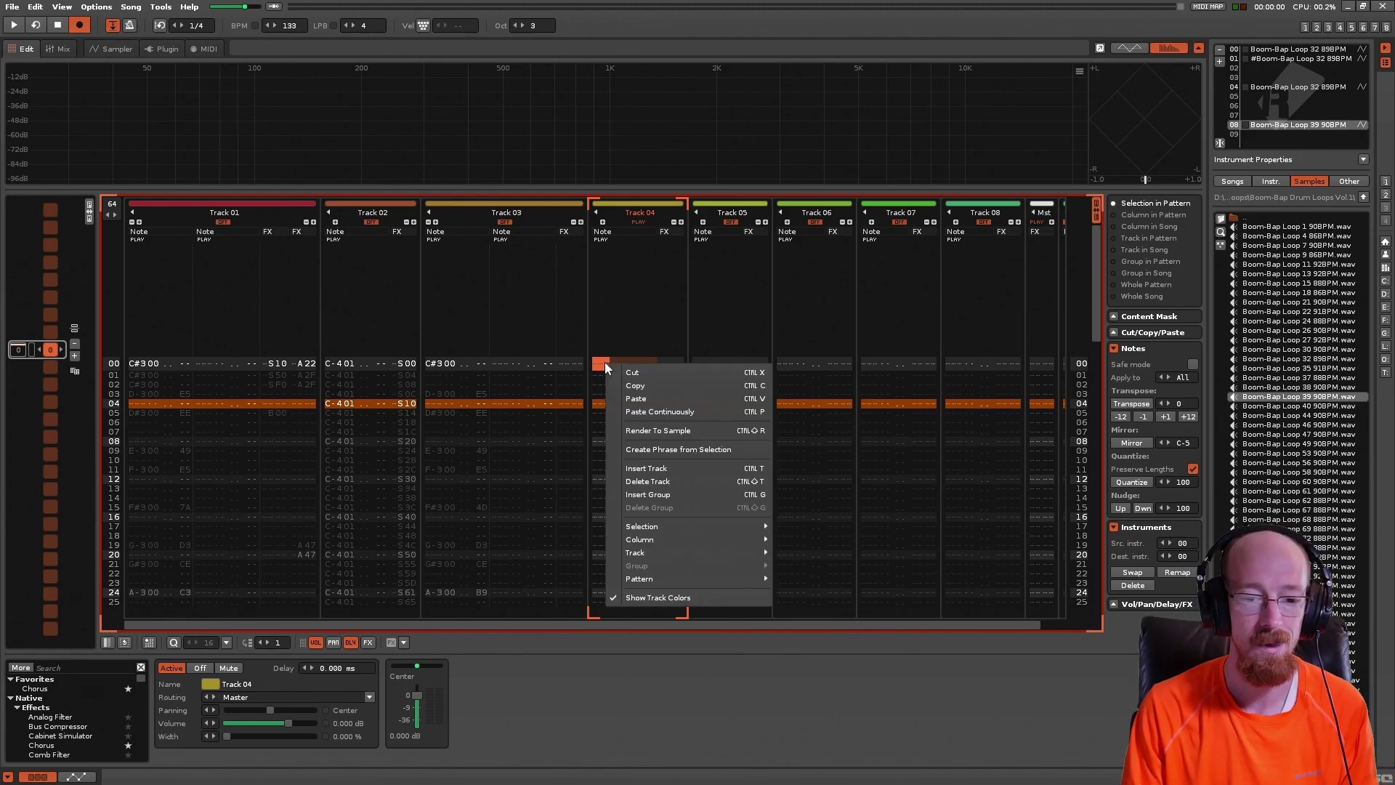
{"action": "mouse_move", "coordinate": [711, 578]}
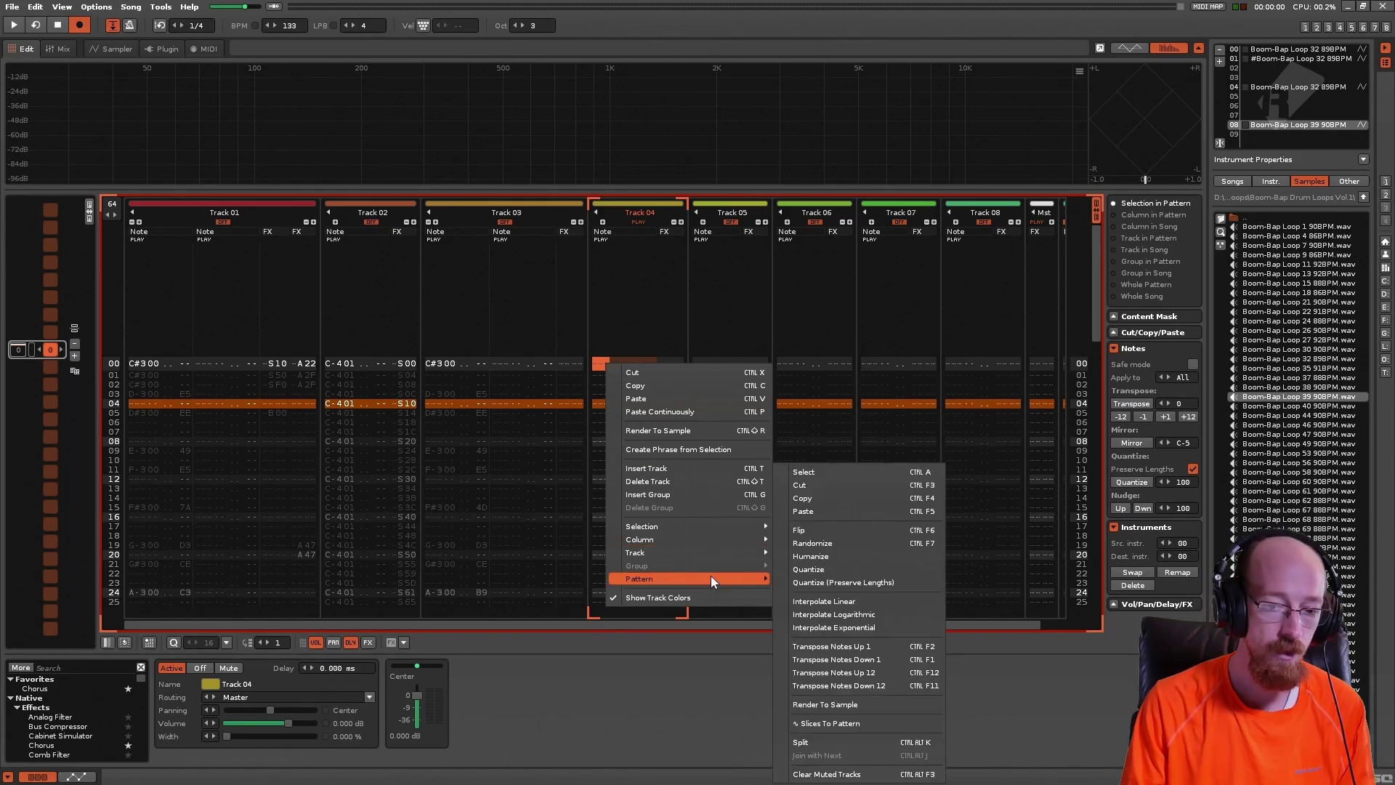
{"action": "left_click", "coordinate": [817, 726]}
- Play the sliced beat from Track 04 at the current tempo
{"action": "left_click", "coordinate": [612, 383]}
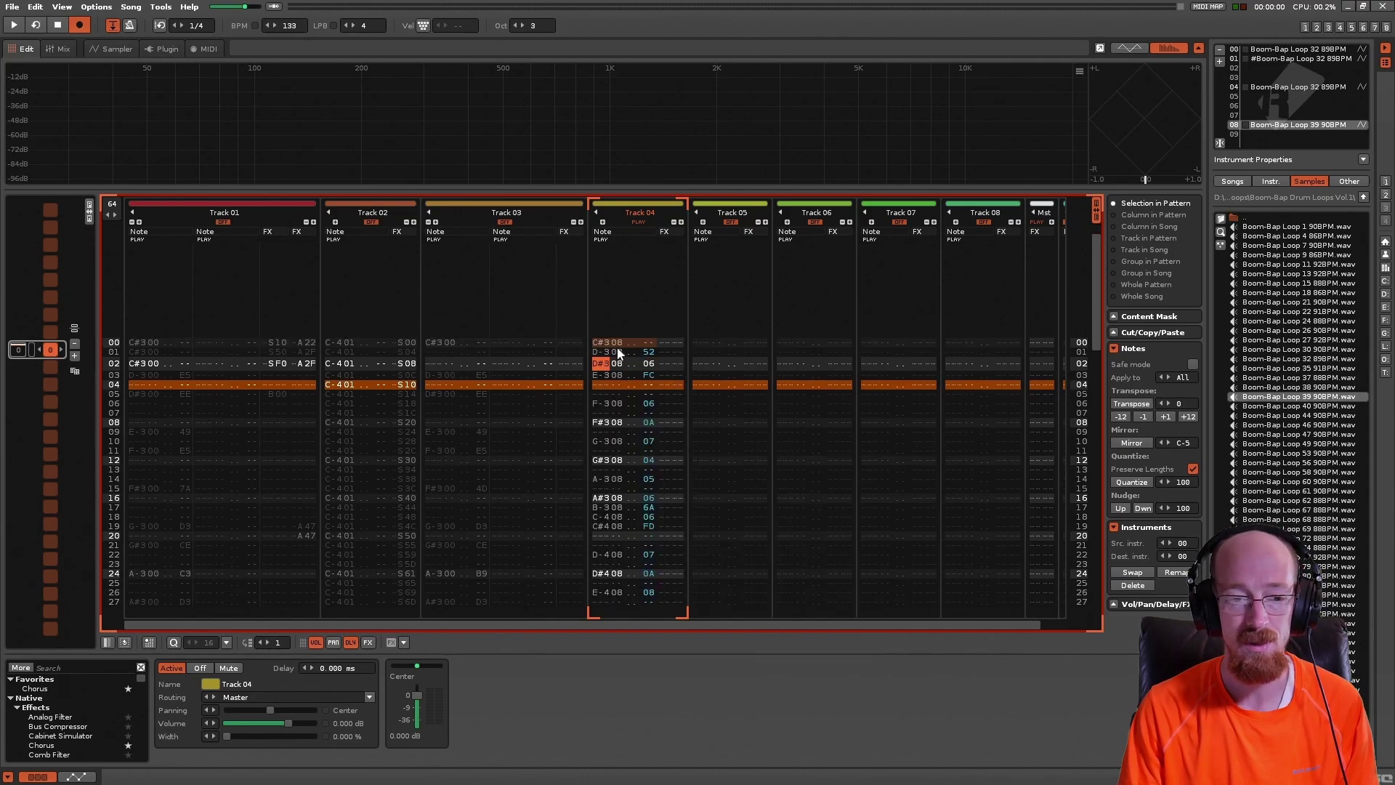
{"action": "scroll", "coordinate": [617, 354], "scroll_direction": "down", "scroll_amount": 6}
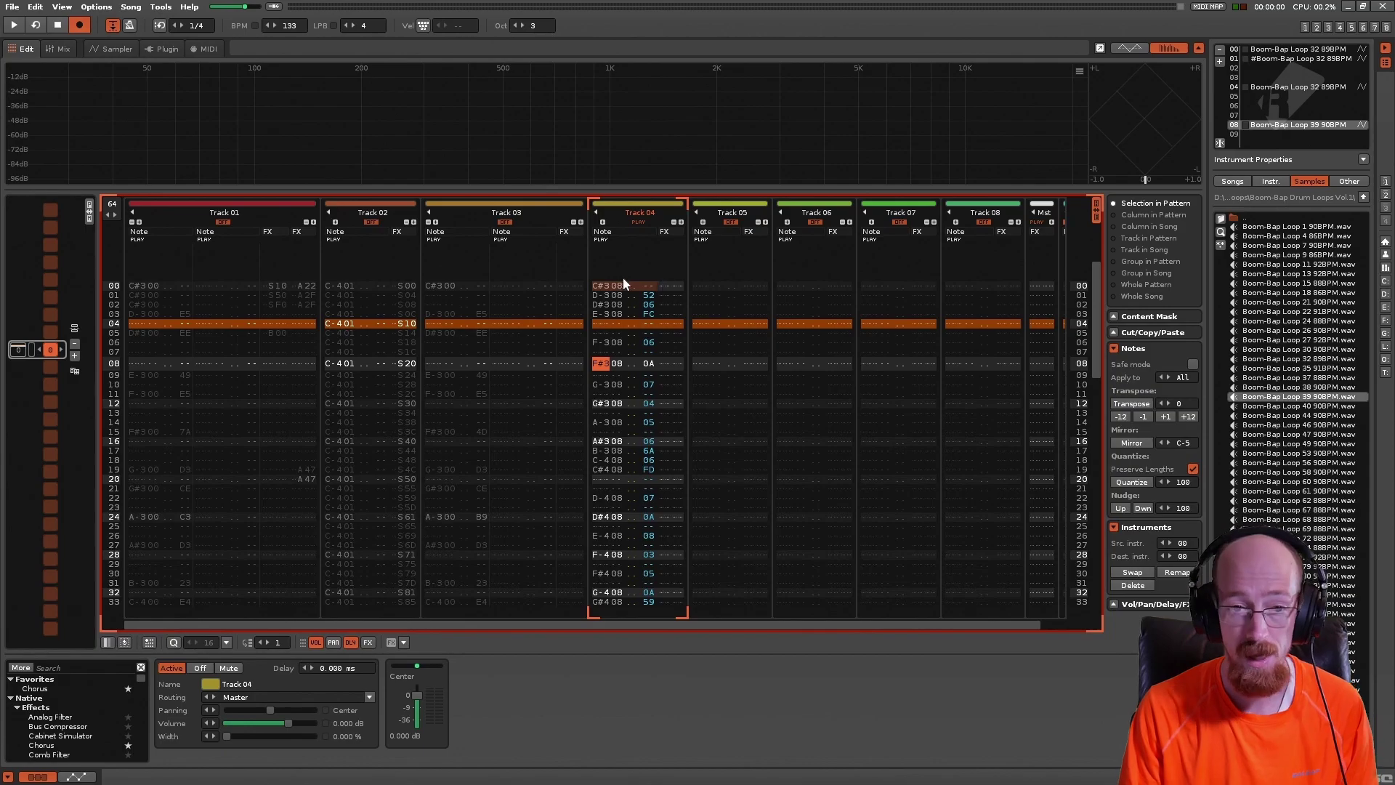
{"action": "key", "text": "space"}
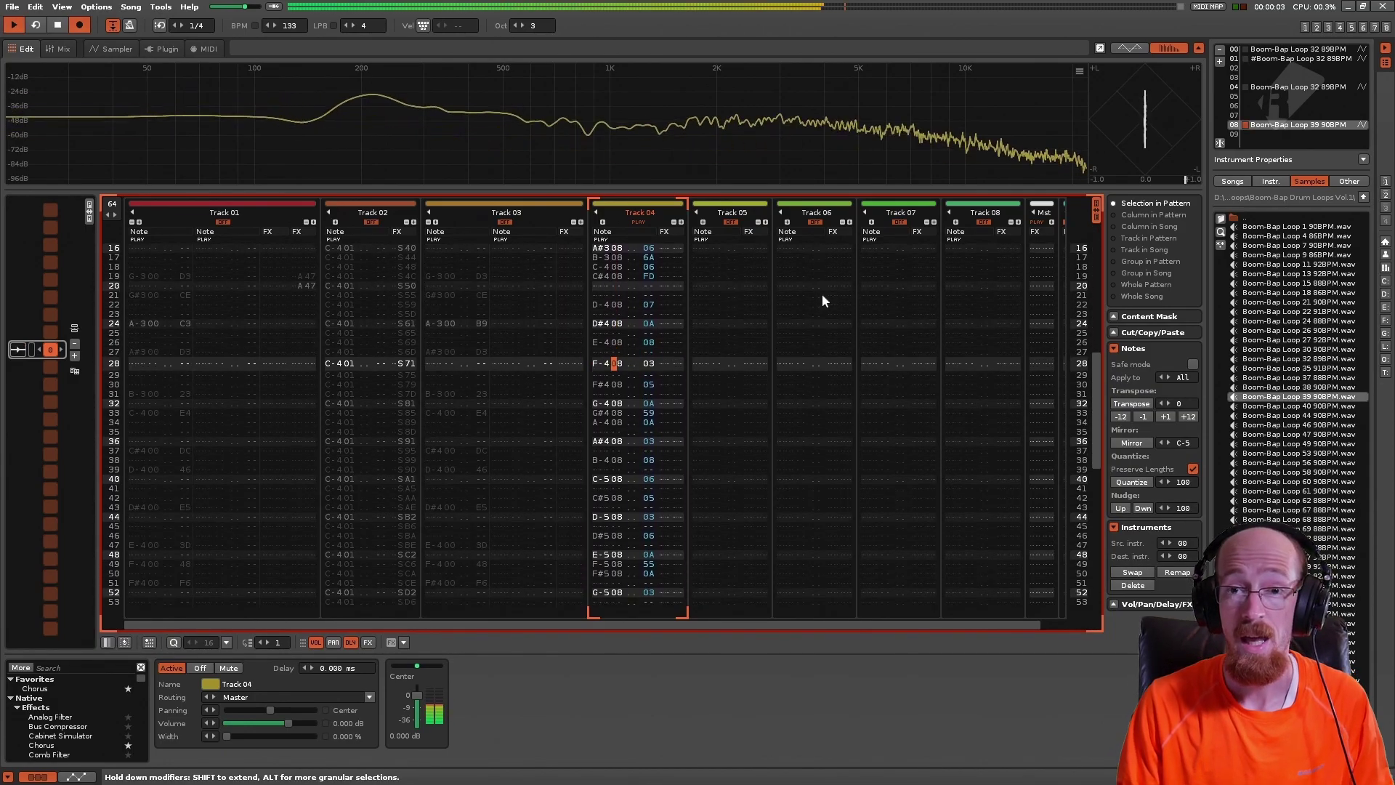
{"action": "key", "text": "space"}
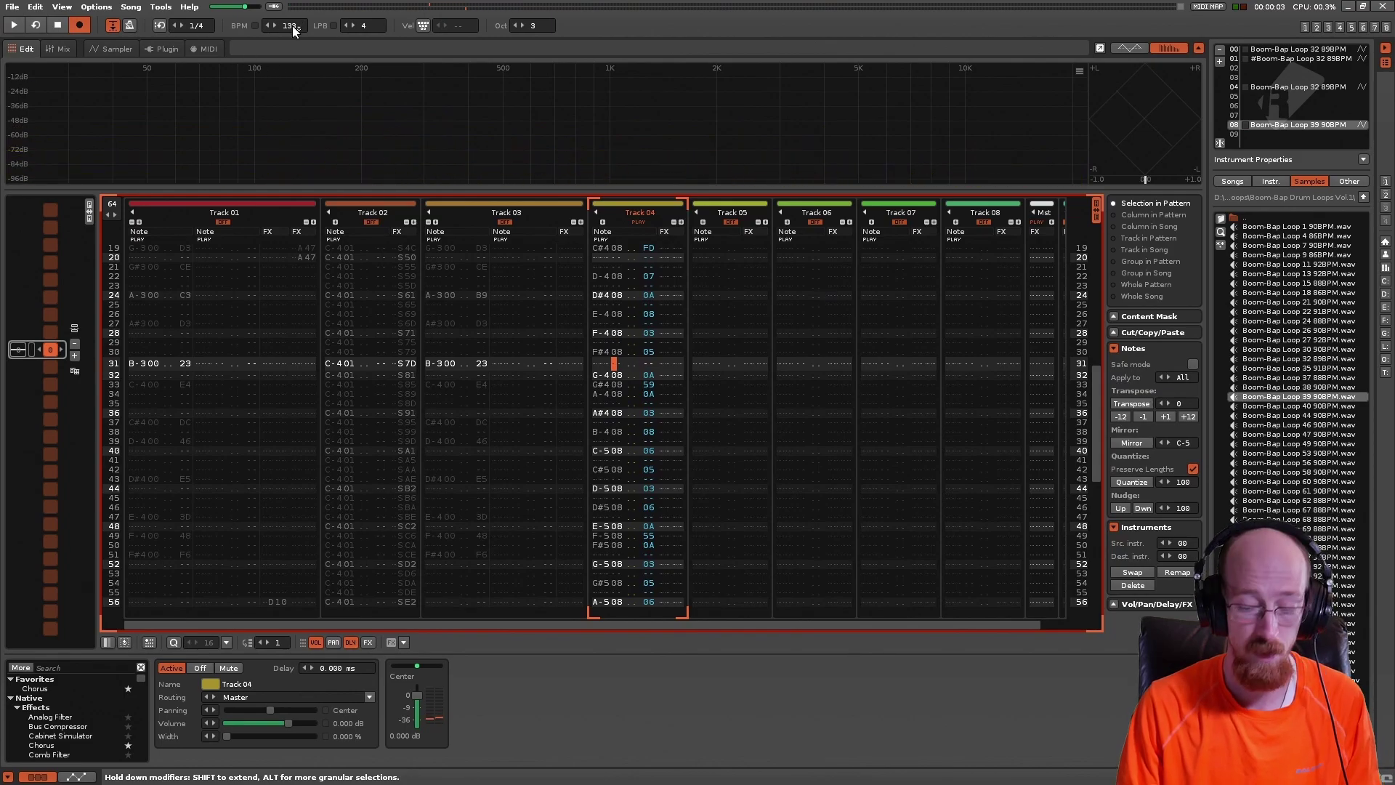
- Set the song tempo to 90 BPM and listen to the pattern
{"action": "left_click", "coordinate": [290, 25]}
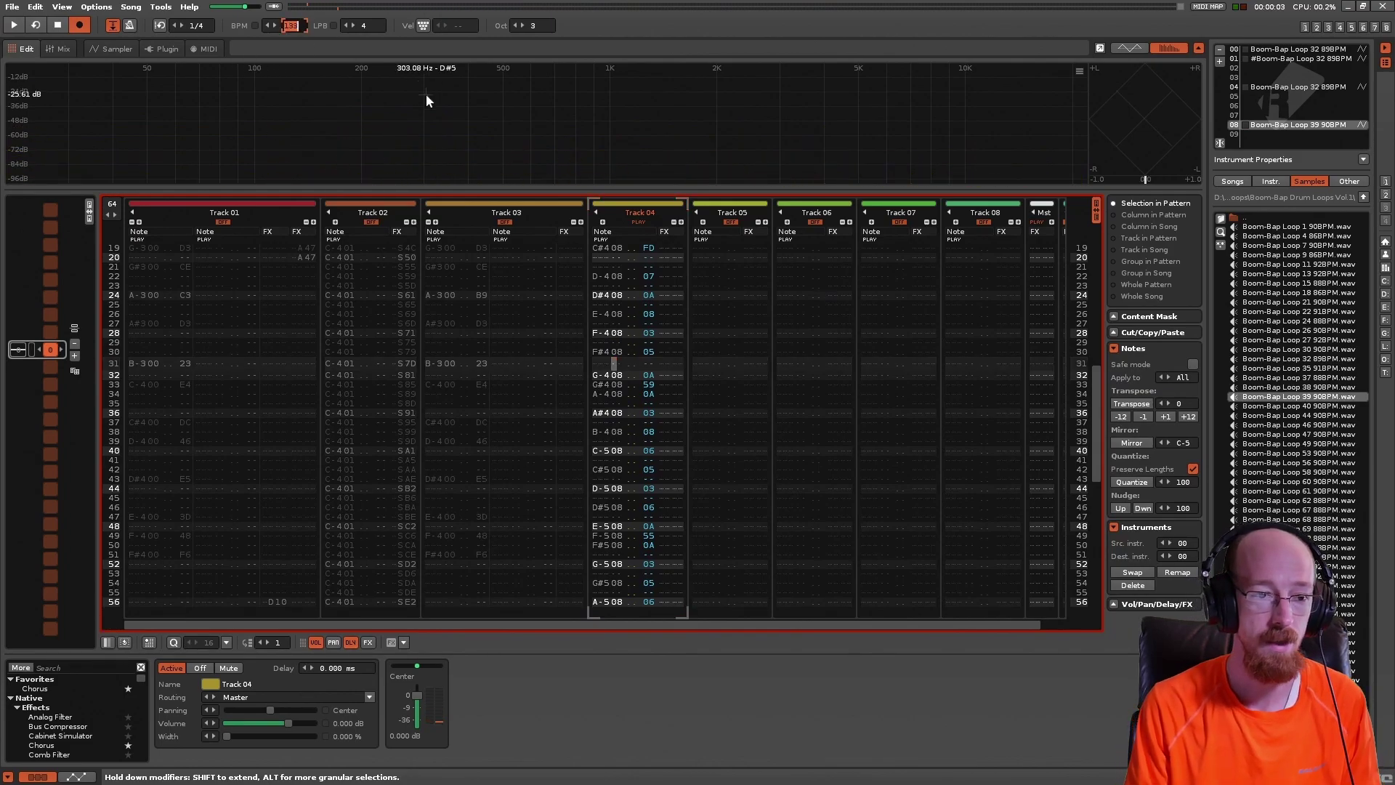
{"action": "type", "text": "90"}
{"action": "key", "text": "Return"}
{"action": "key", "text": "space"}
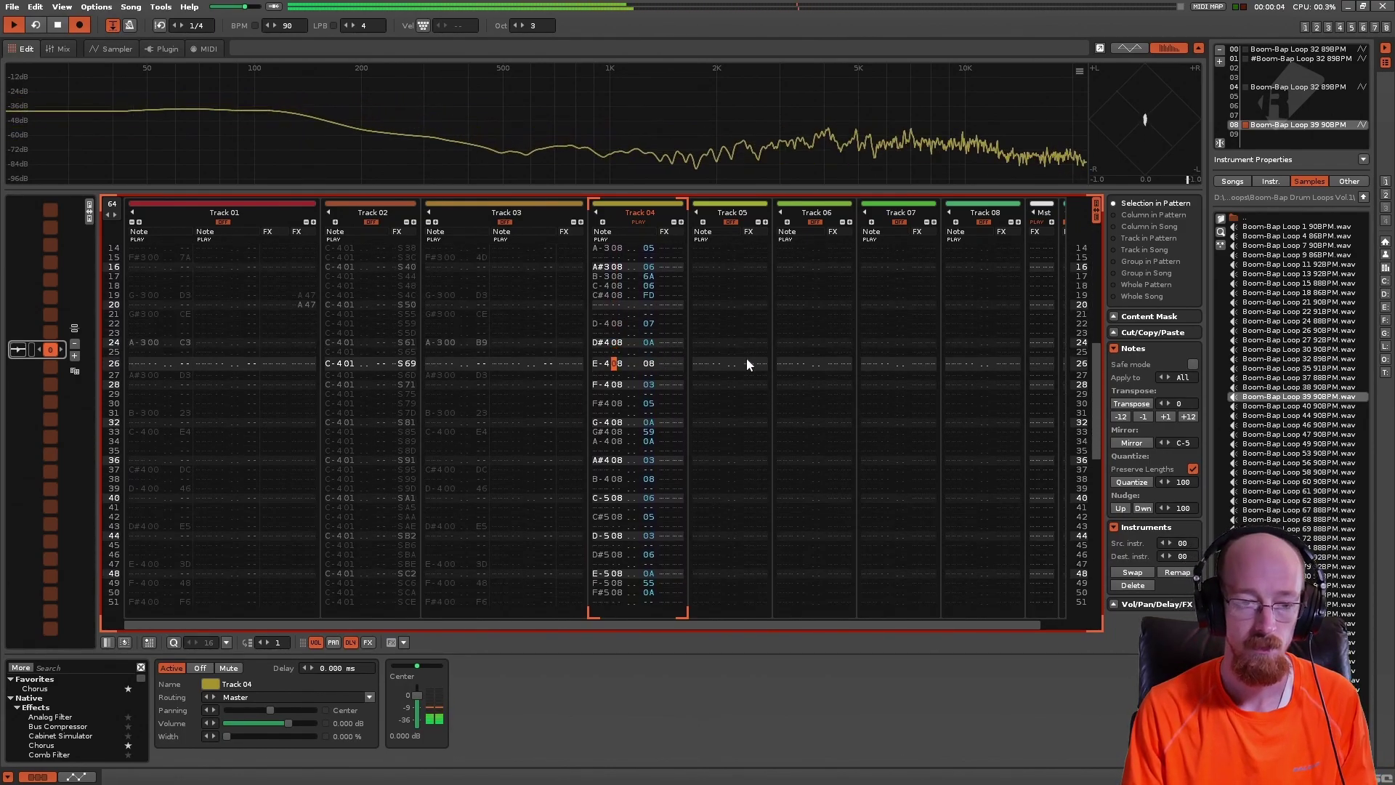
{"action": "key", "text": "space"}
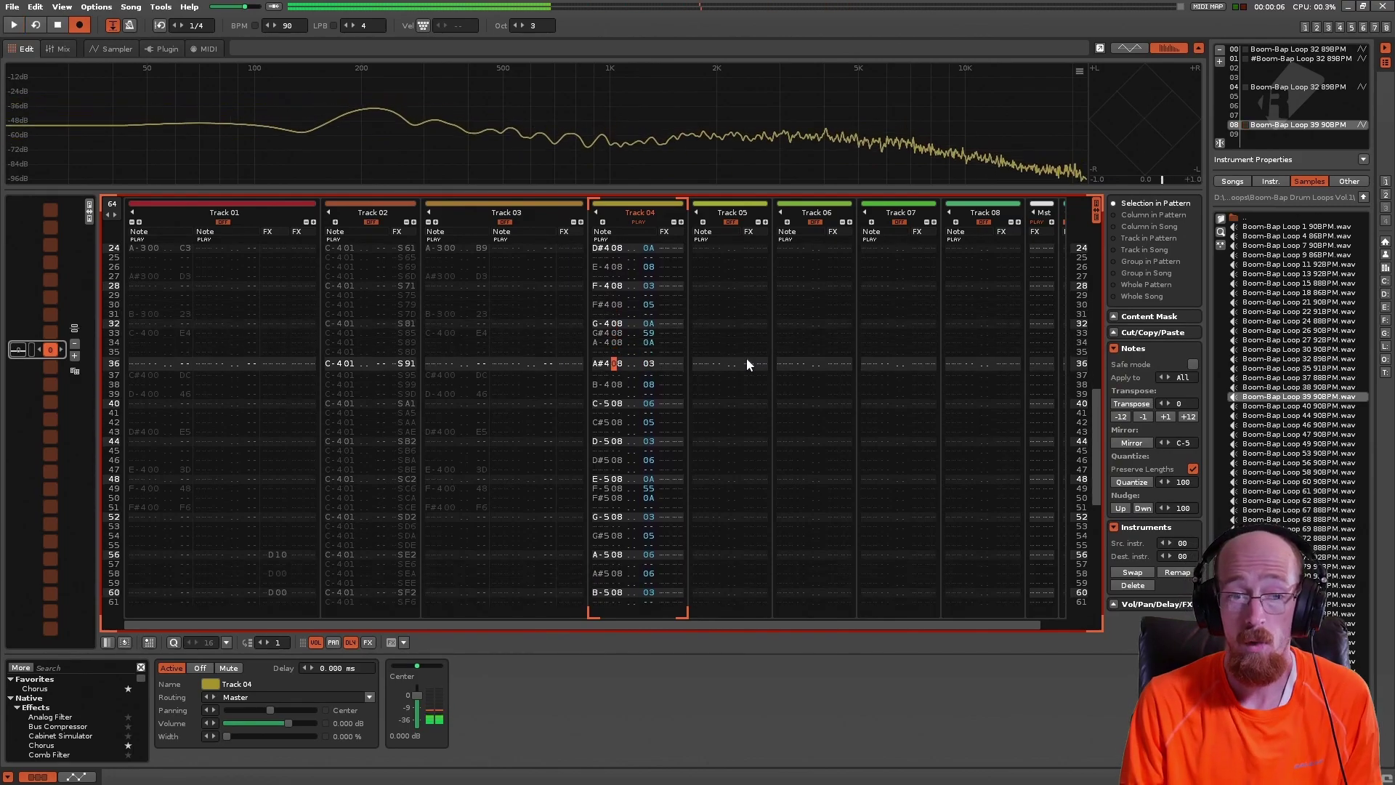
- Replay while dragging the tempo up, then leave the song tempo at 115 BPM
{"action": "scroll", "coordinate": [613, 324], "scroll_direction": "down", "scroll_amount": 2}
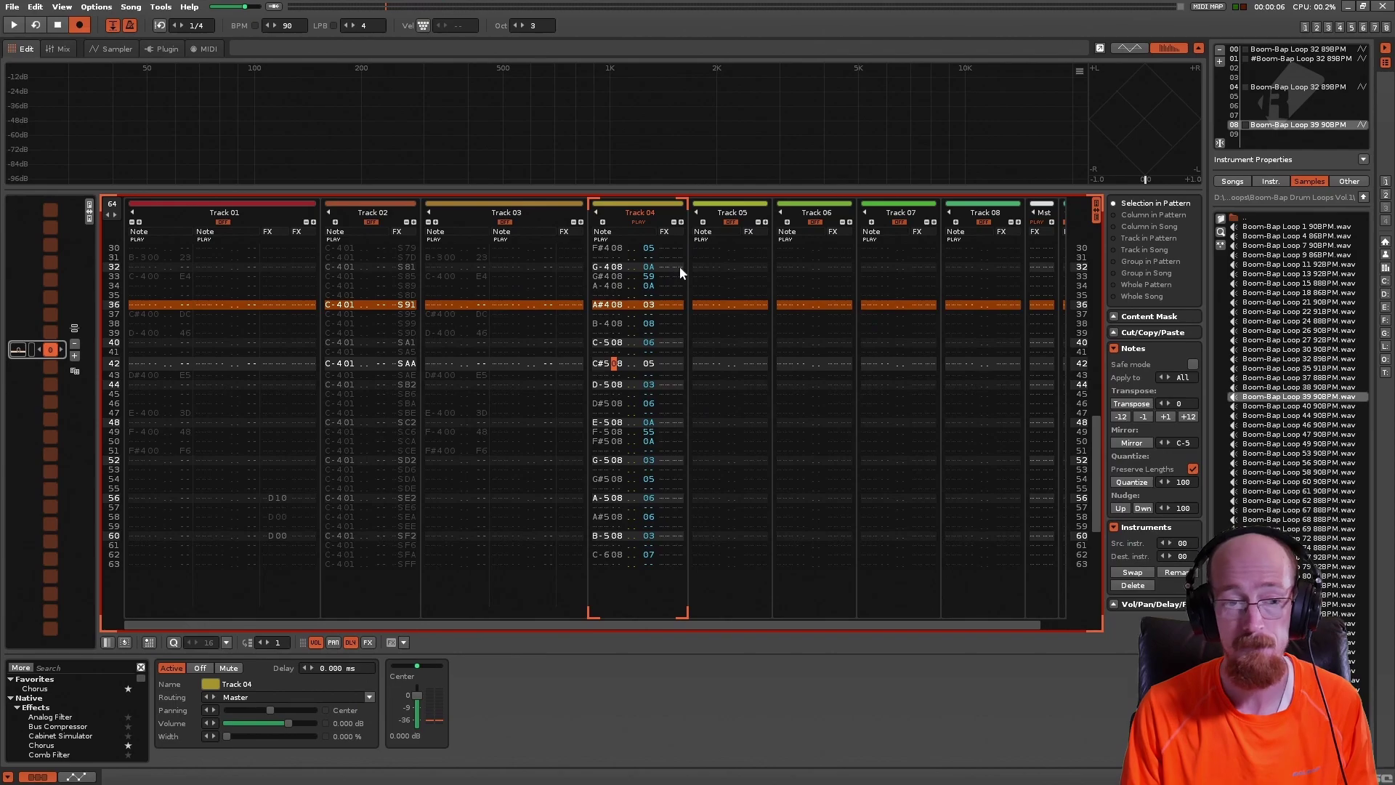
{"action": "key", "text": "space"}
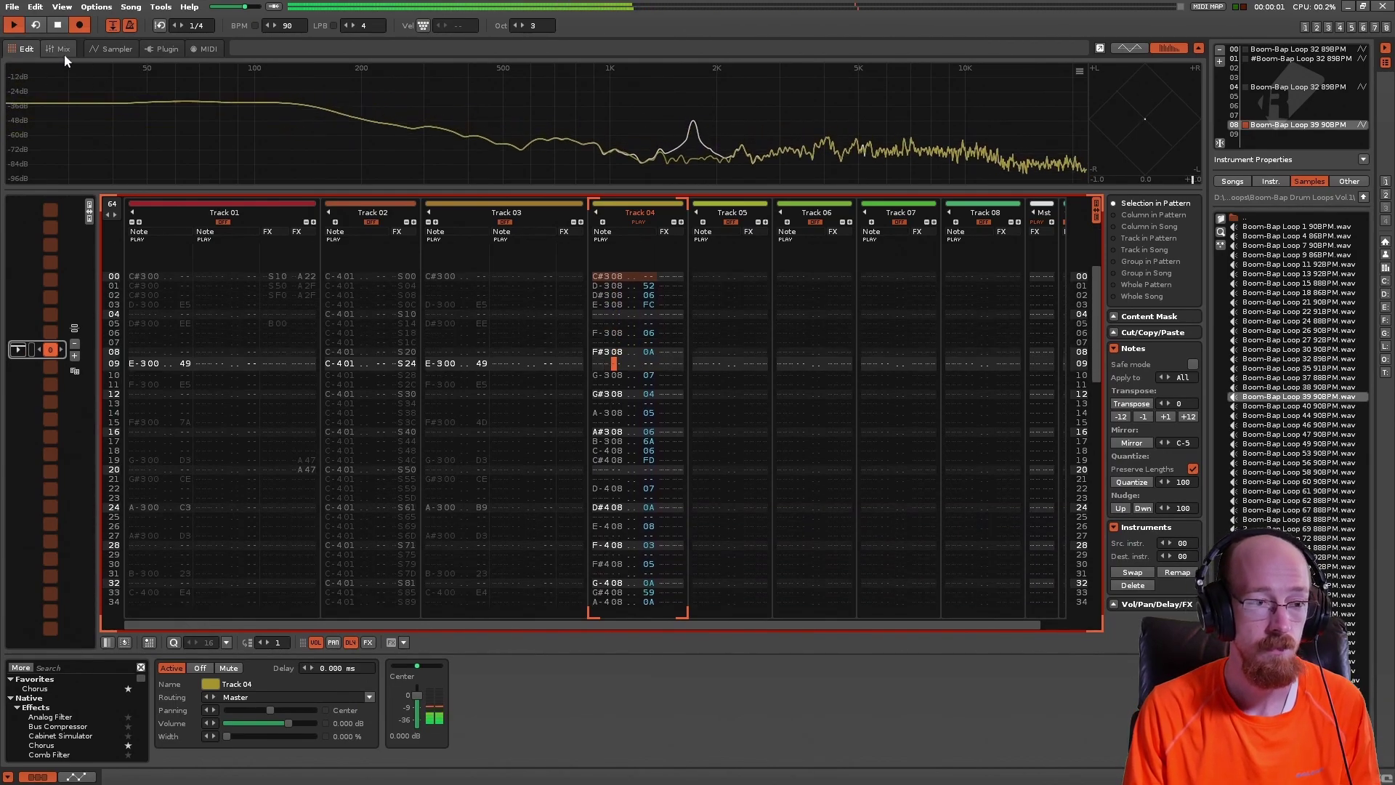
{"action": "left_click", "coordinate": [99, 50]}
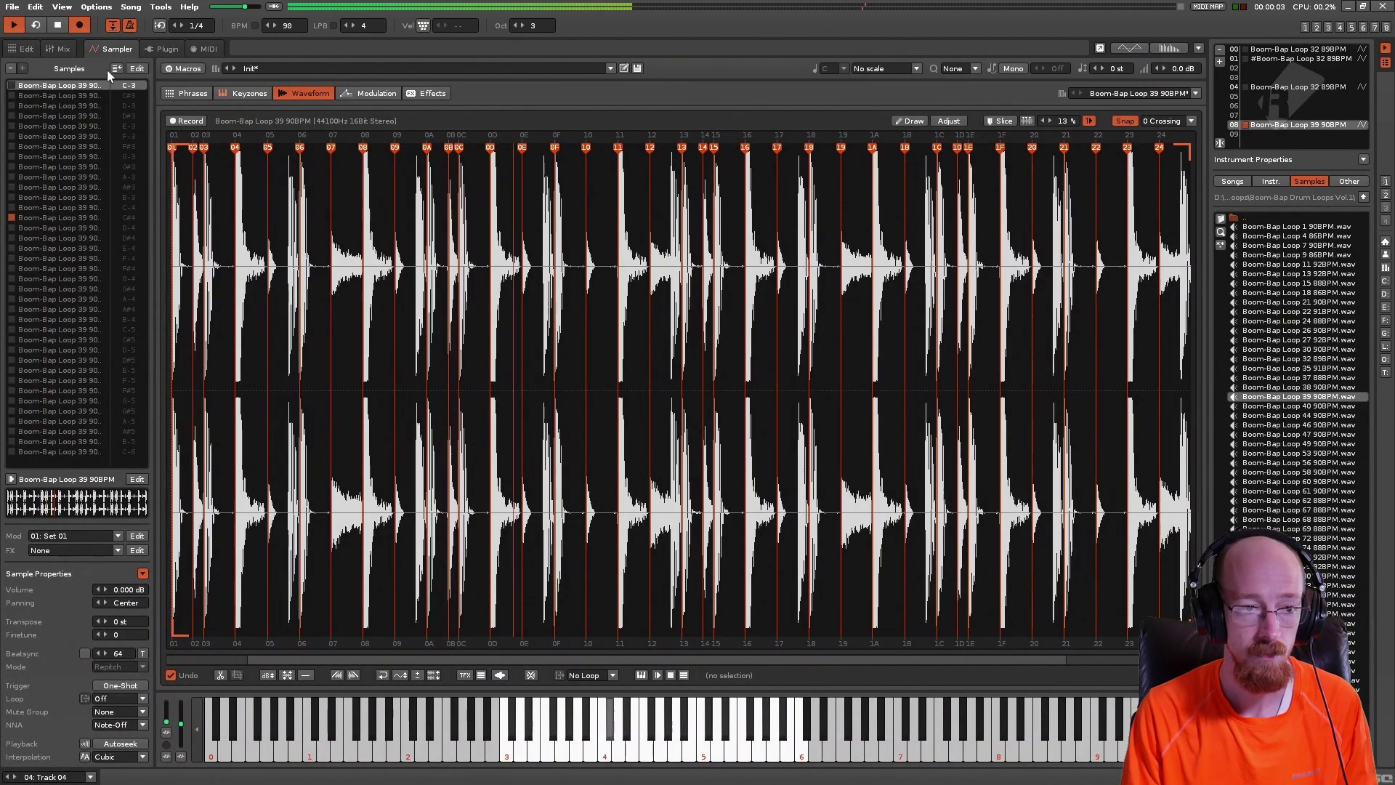
{"action": "mouse_move", "coordinate": [287, 26]}
{"action": "left_mouse_down"}
{"action": "mouse_move", "coordinate": [287, 5]}
{"action": "mouse_move", "coordinate": [289, 25]}
{"action": "left_mouse_up"}
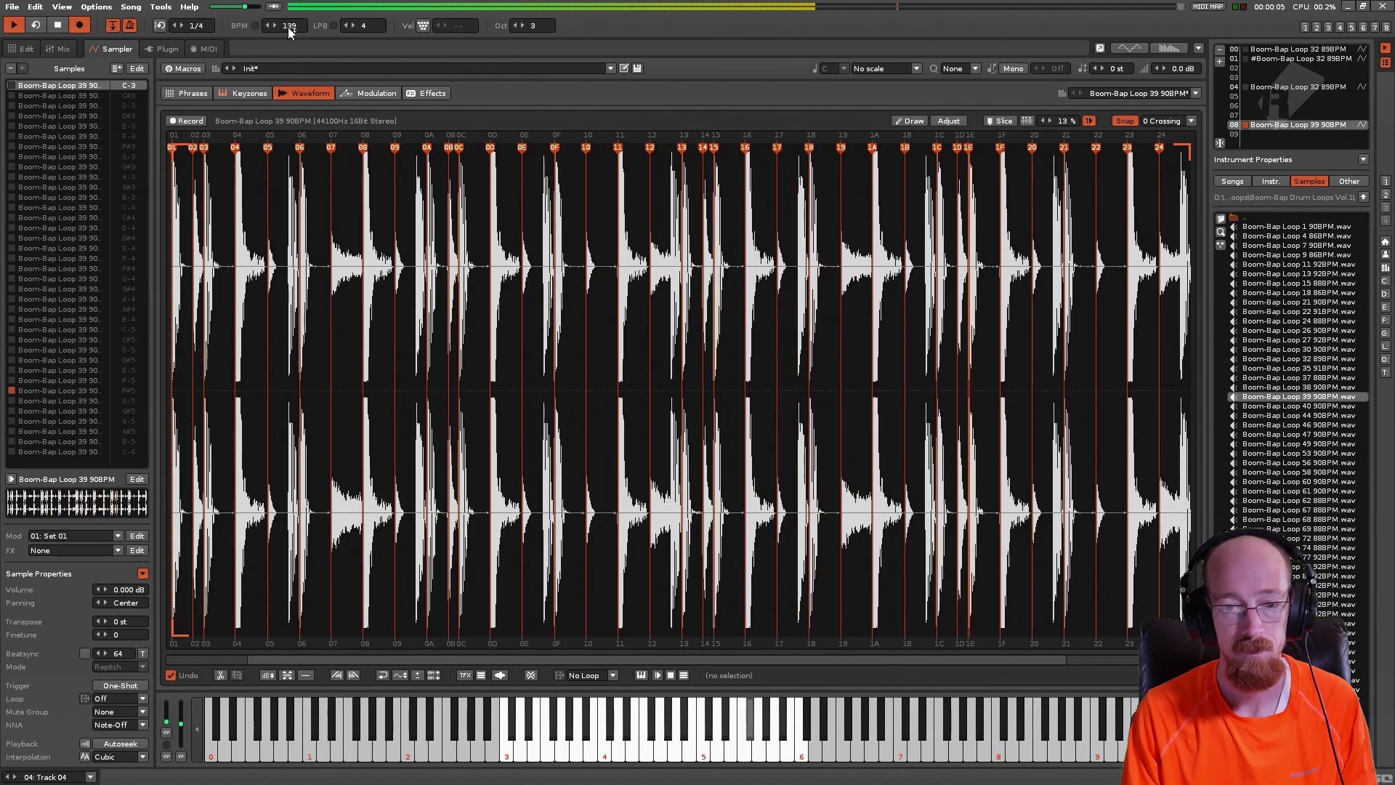
{"action": "key", "text": "space"}
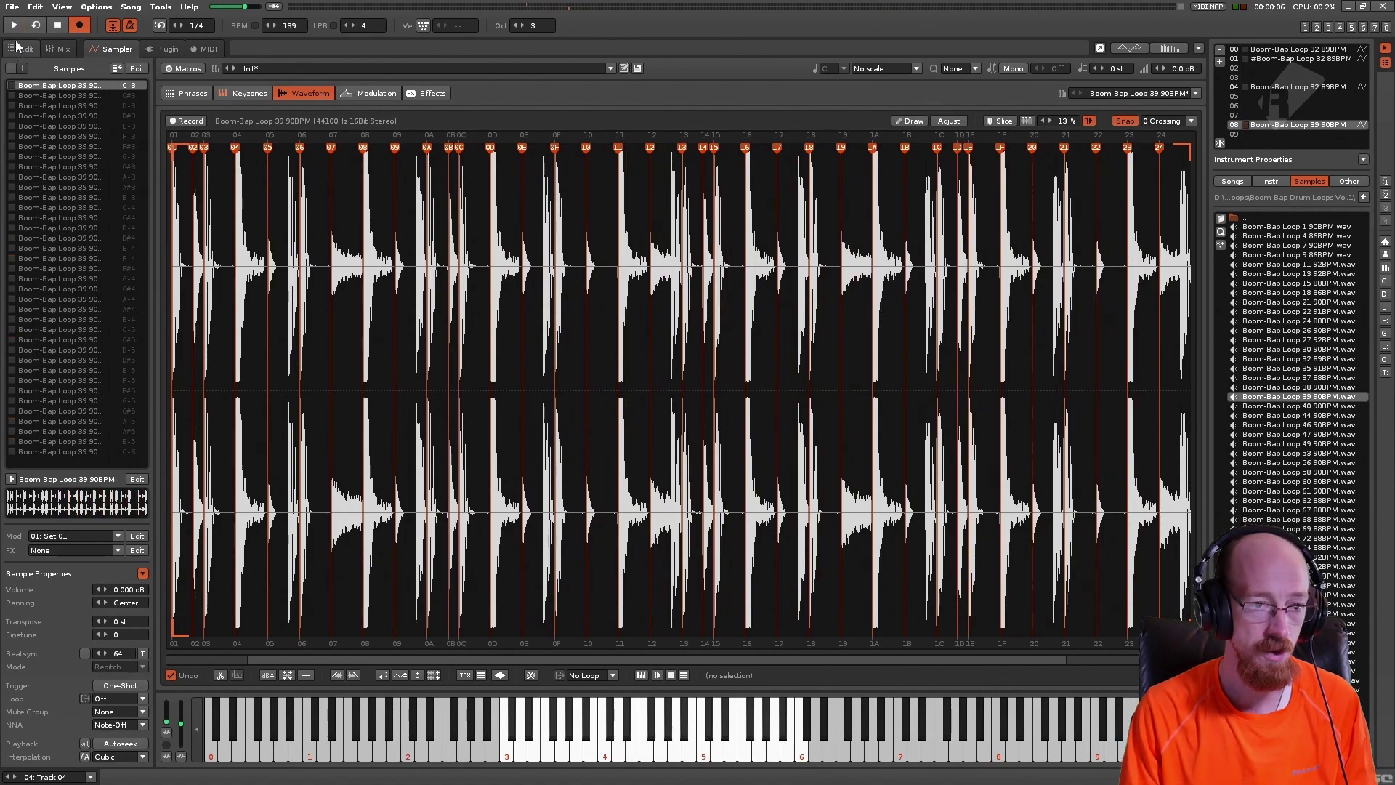
{"action": "left_click", "coordinate": [20, 48]}
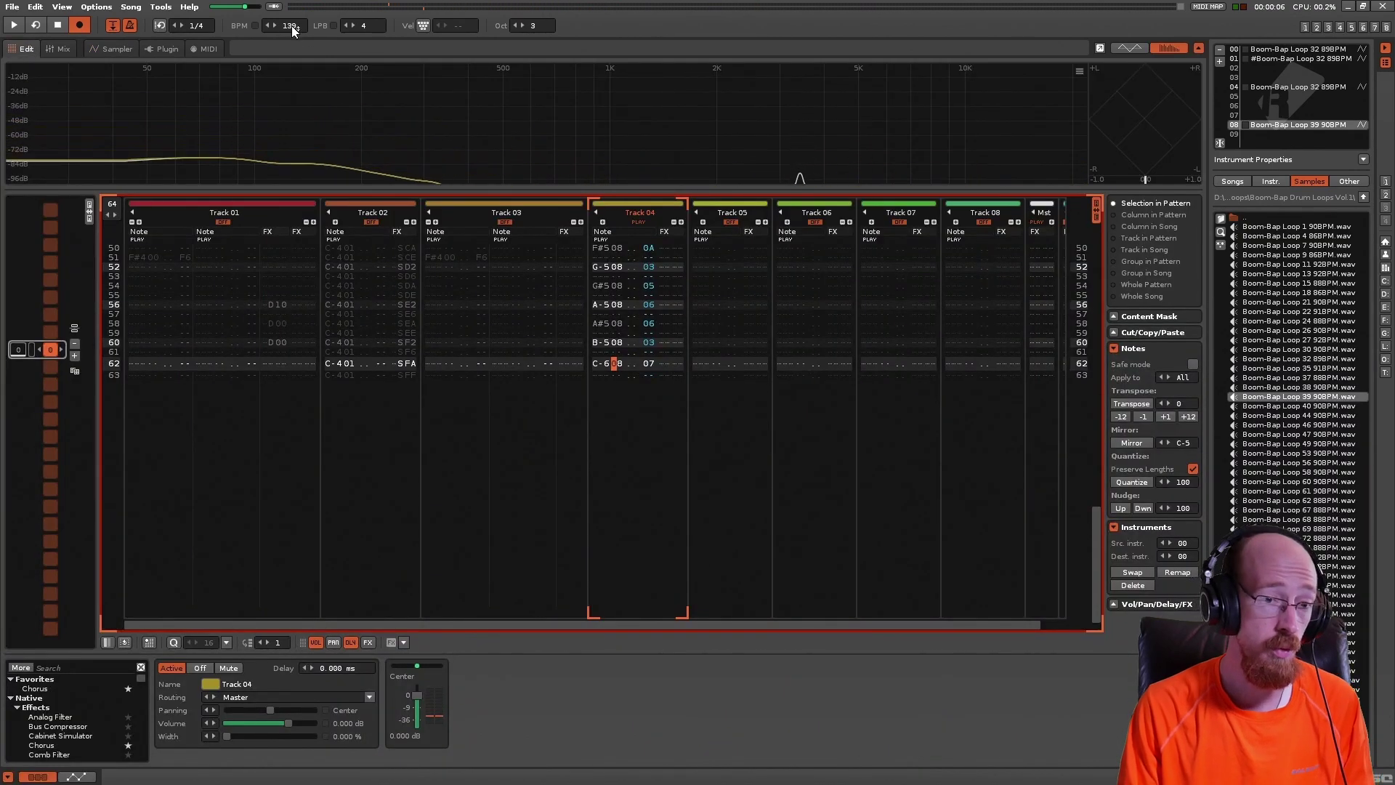
{"action": "left_click_drag", "start_coordinate": [292, 27], "coordinate": [292, 35]}
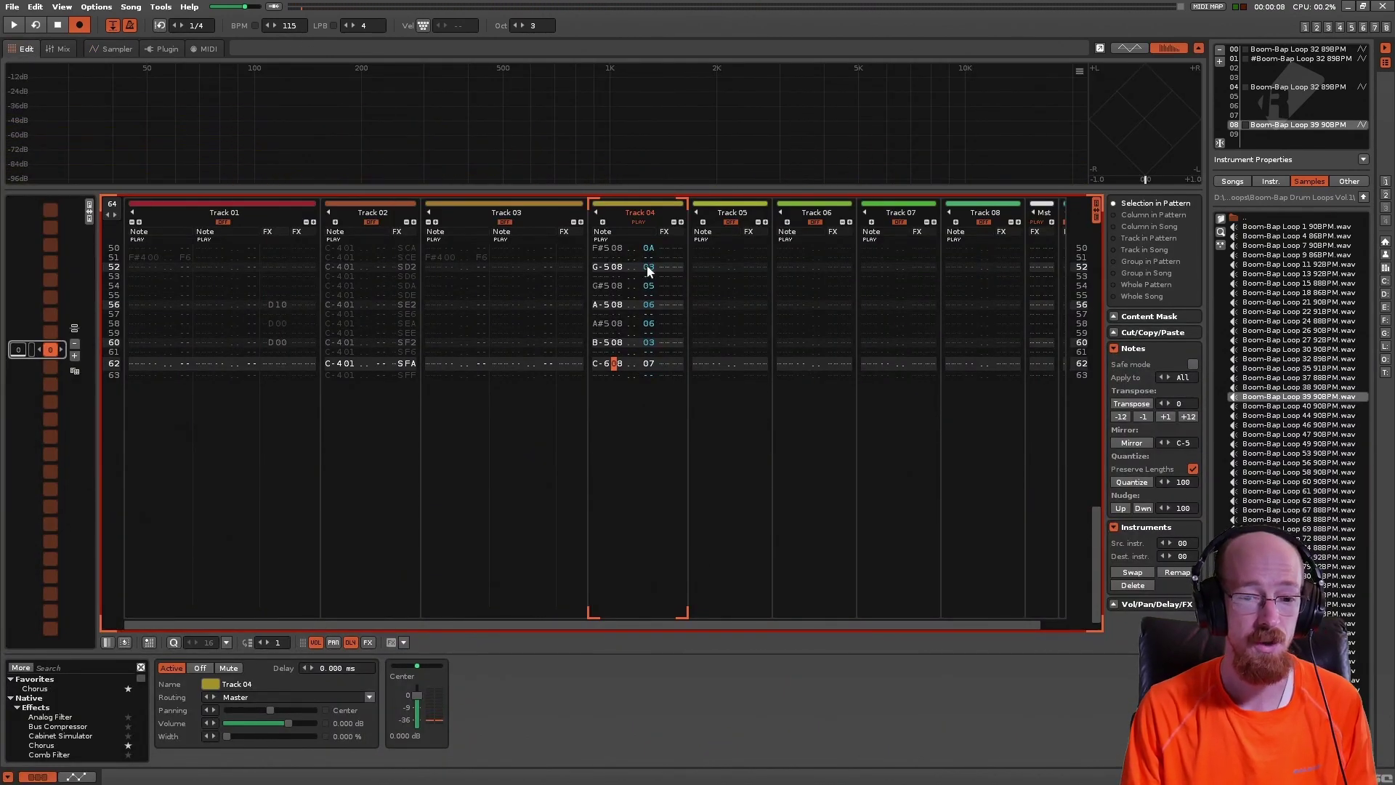
{"action": "scroll", "coordinate": [629, 336], "scroll_direction": "up", "scroll_amount": 8}
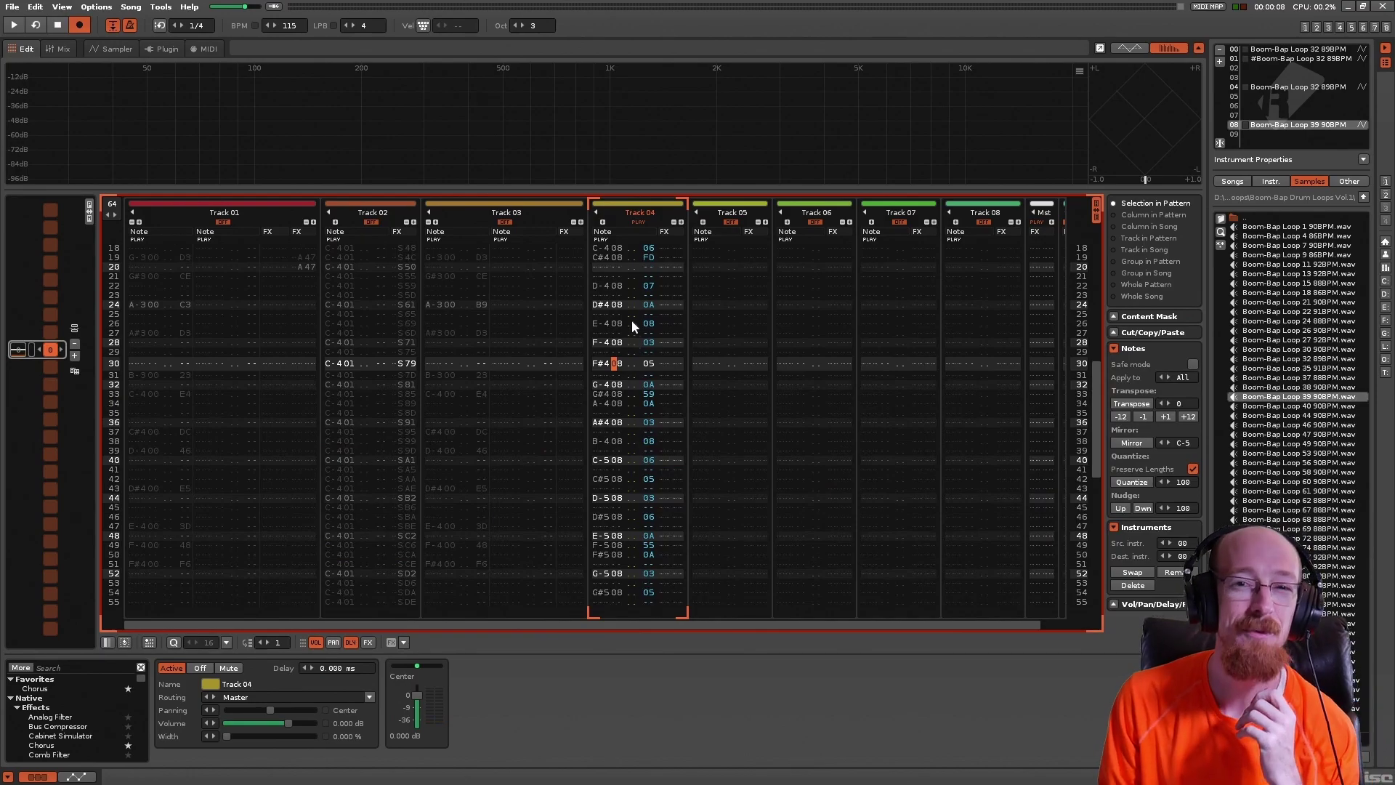
{"action": "scroll", "coordinate": [656, 305], "scroll_direction": "up", "scroll_amount": 5}
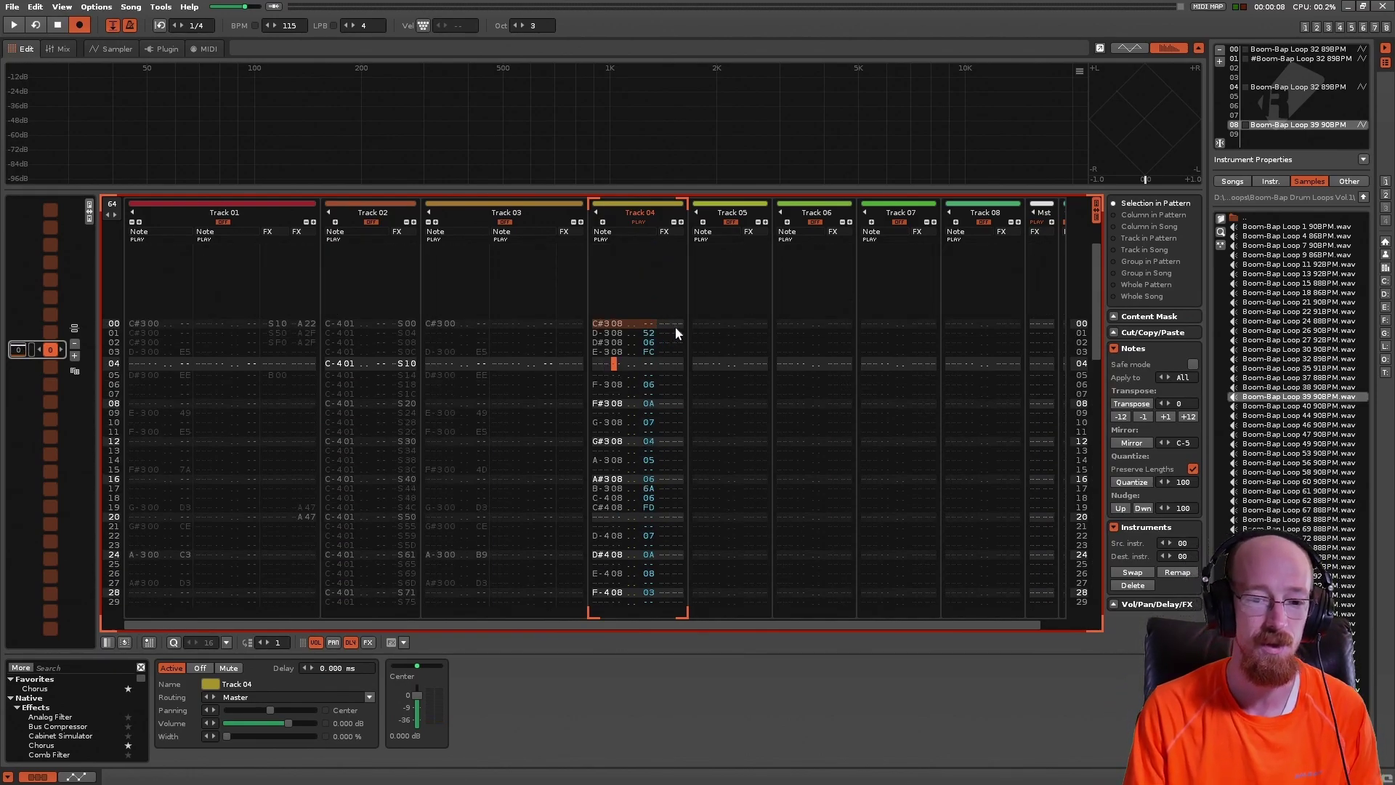
{"action": "left_click", "coordinate": [674, 325]}
{"action": "scroll", "coordinate": [726, 363], "scroll_direction": "up", "scroll_amount": 3}
- Enter B00 at row 02 and A47 at row 06 in Track 04's effect column
{"action": "type", "text": "r"}
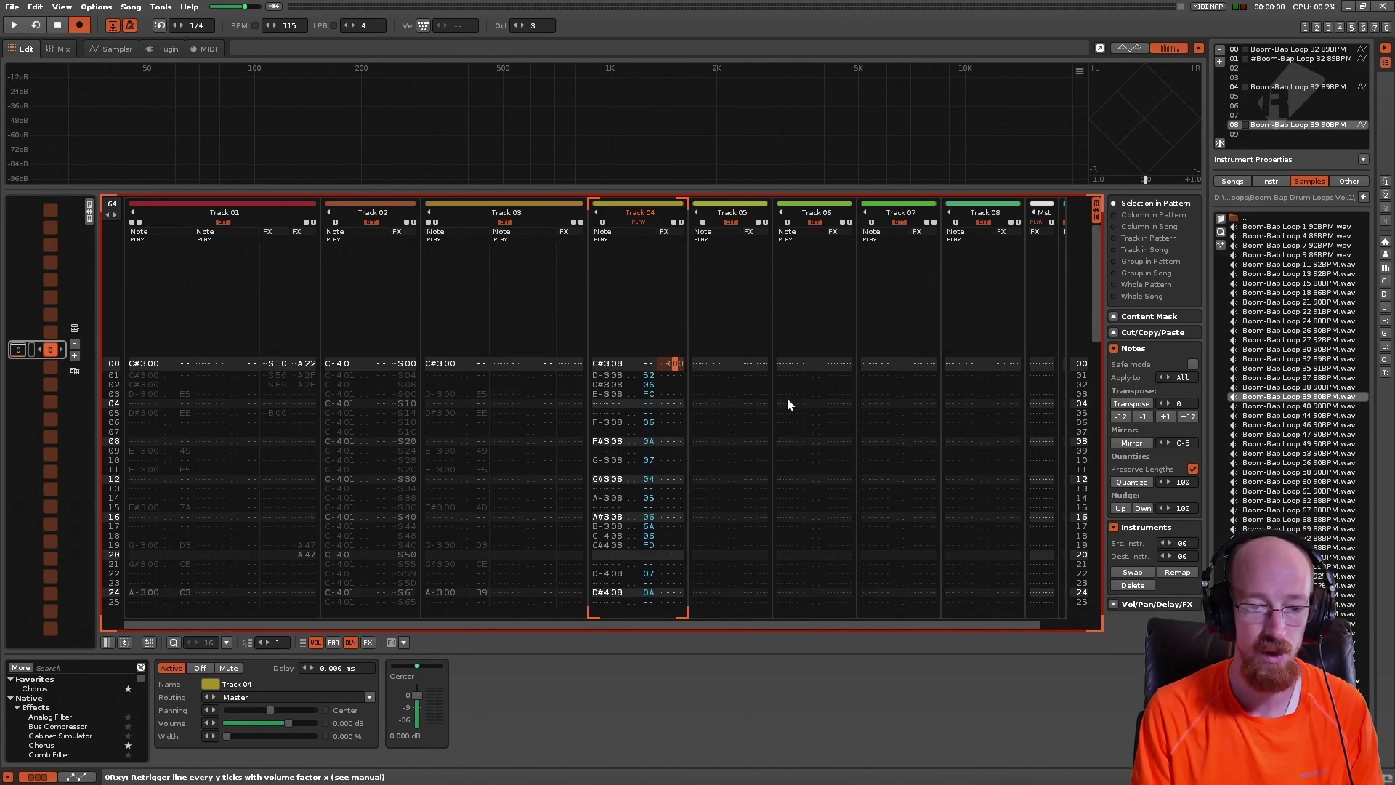
{"action": "type", "text": "22"}
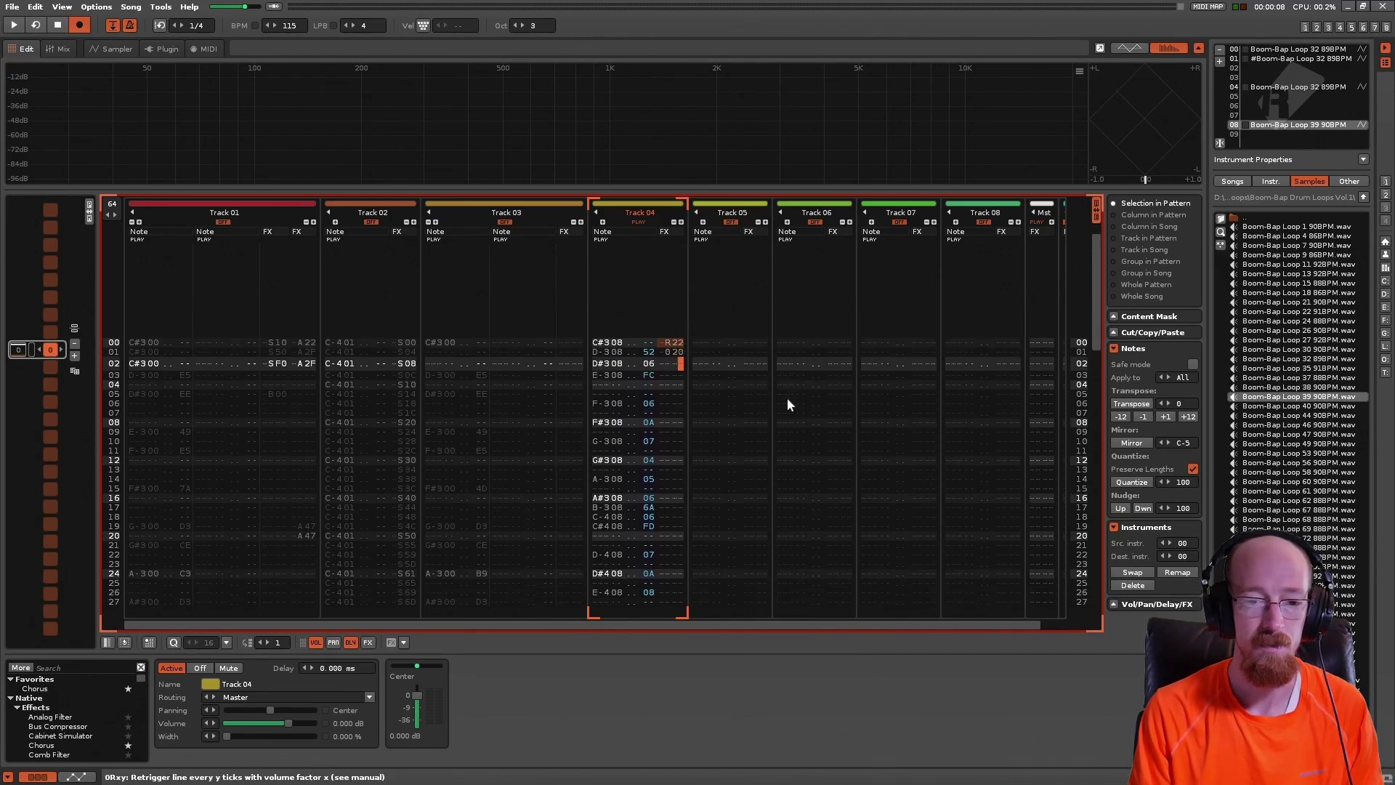
{"action": "type", "text": "2b"}
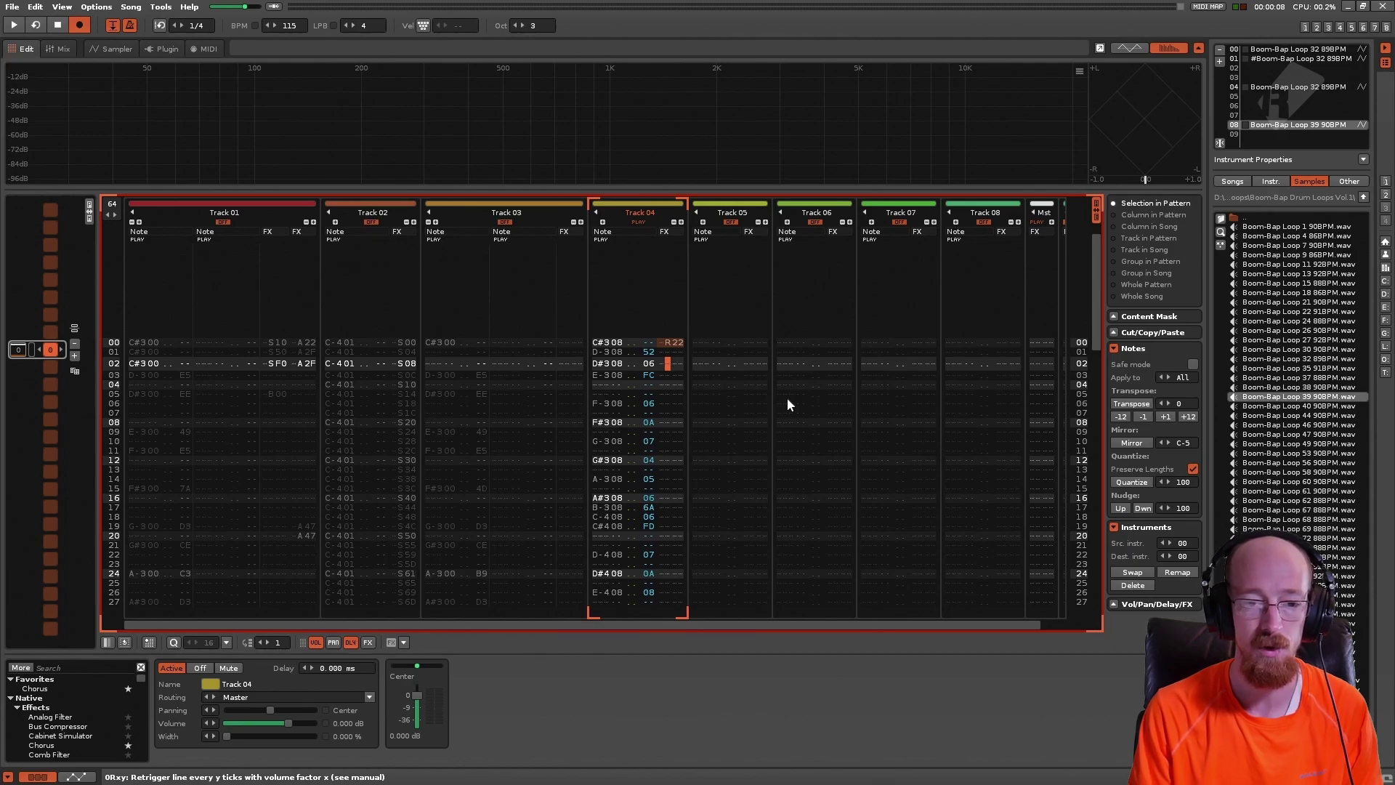
{"action": "key", "text": "Down"}
{"action": "key", "text": "Down"}
{"action": "key", "text": "Down"}
{"action": "key", "text": "Down"}
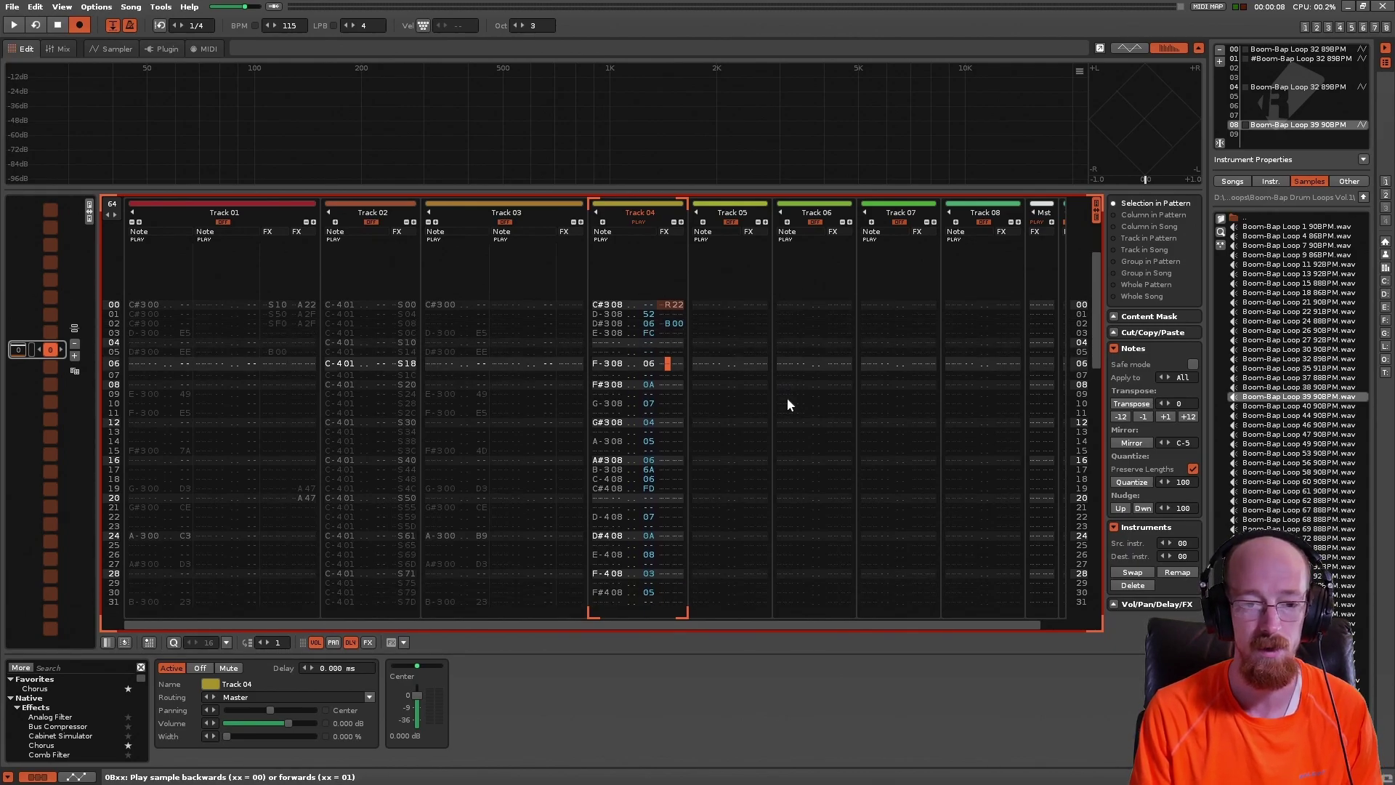
{"action": "type", "text": "a47"}
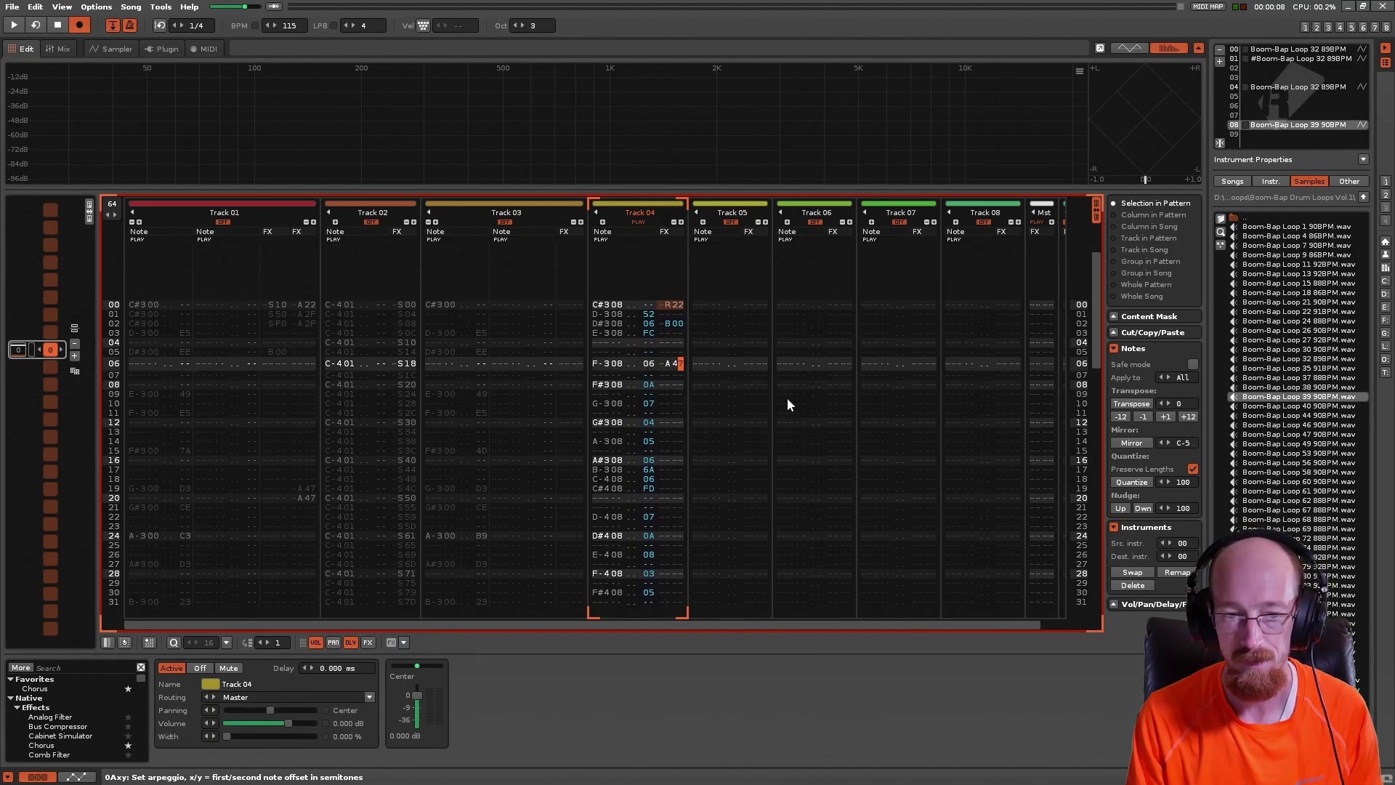
- Play the pattern twice to hear the reverse and arpeggio effects
{"action": "key", "text": "space"}
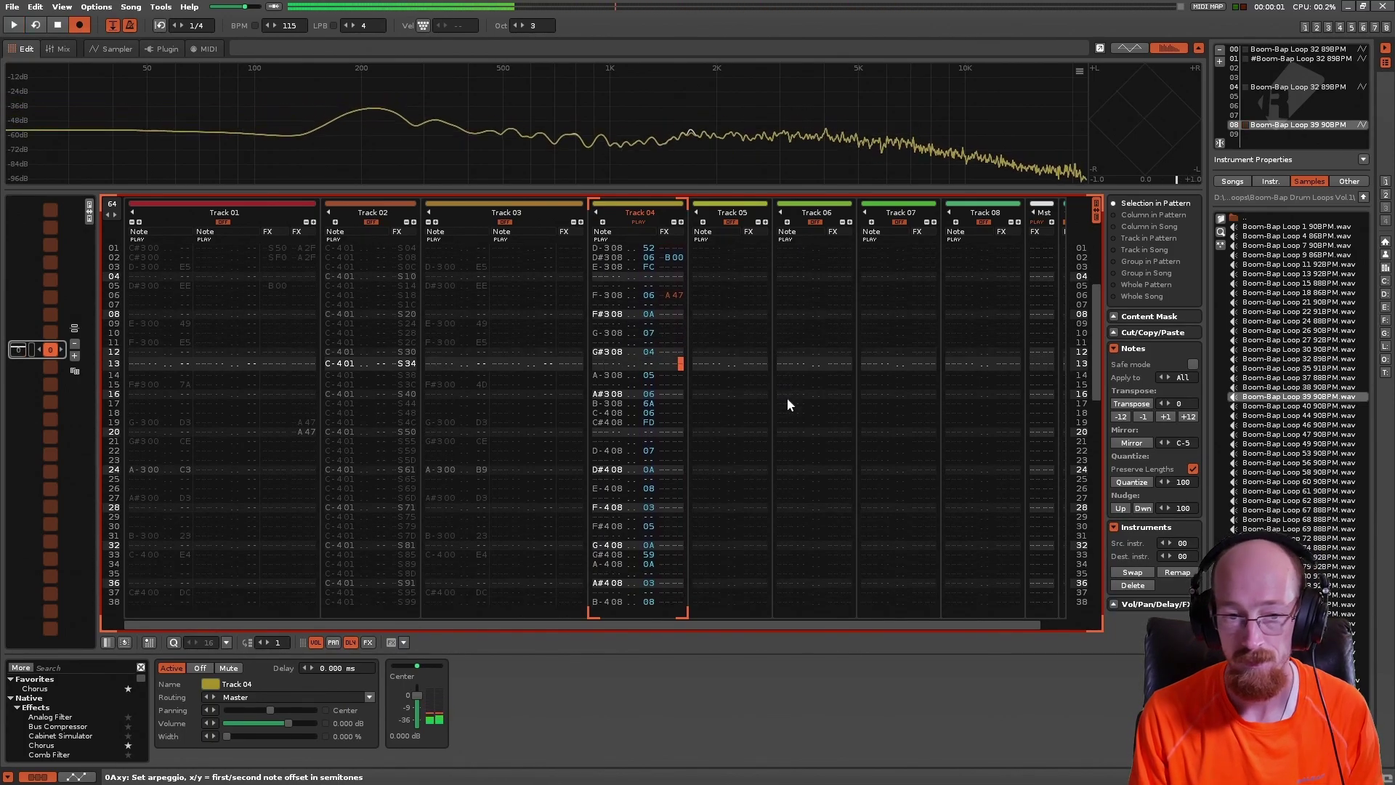
{"action": "key", "text": "space"}
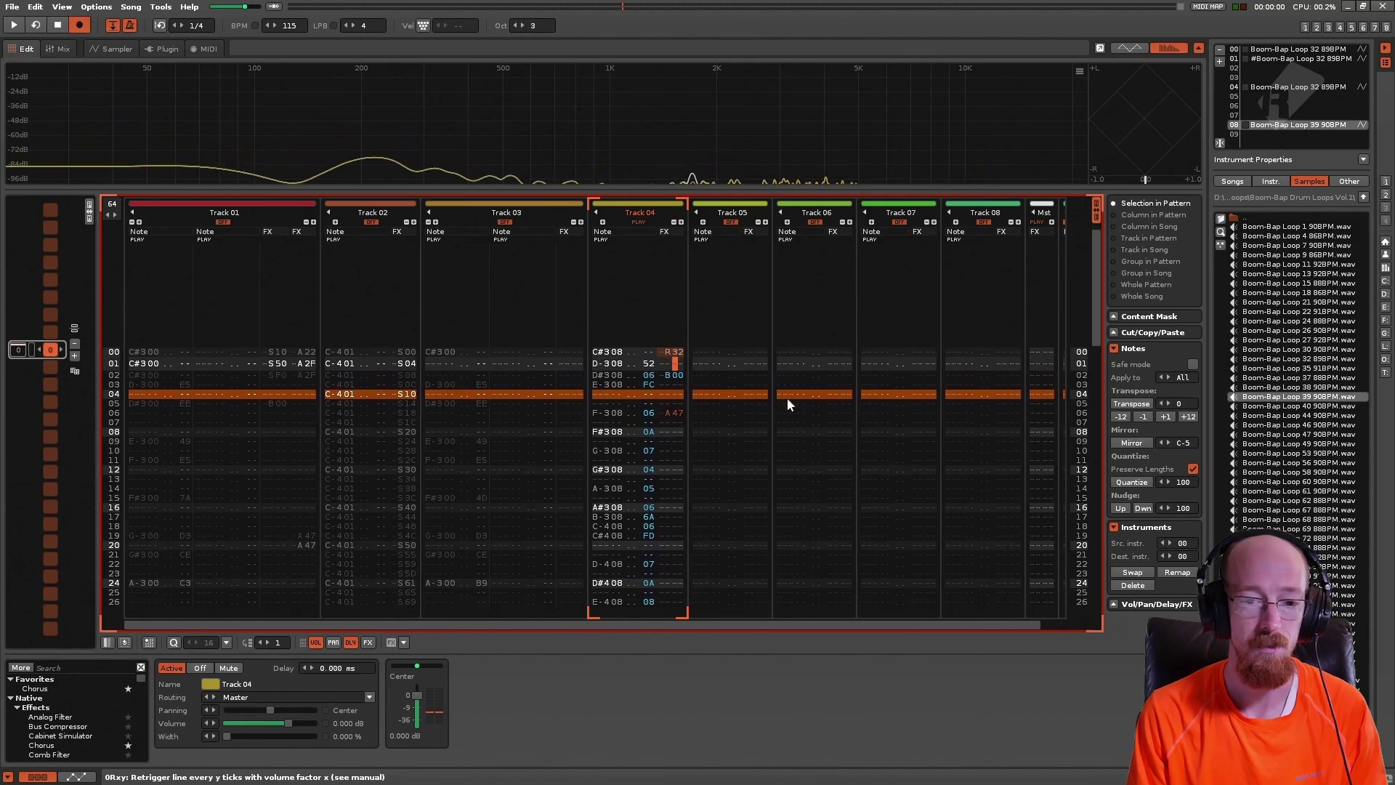
{"action": "key", "text": "space"}
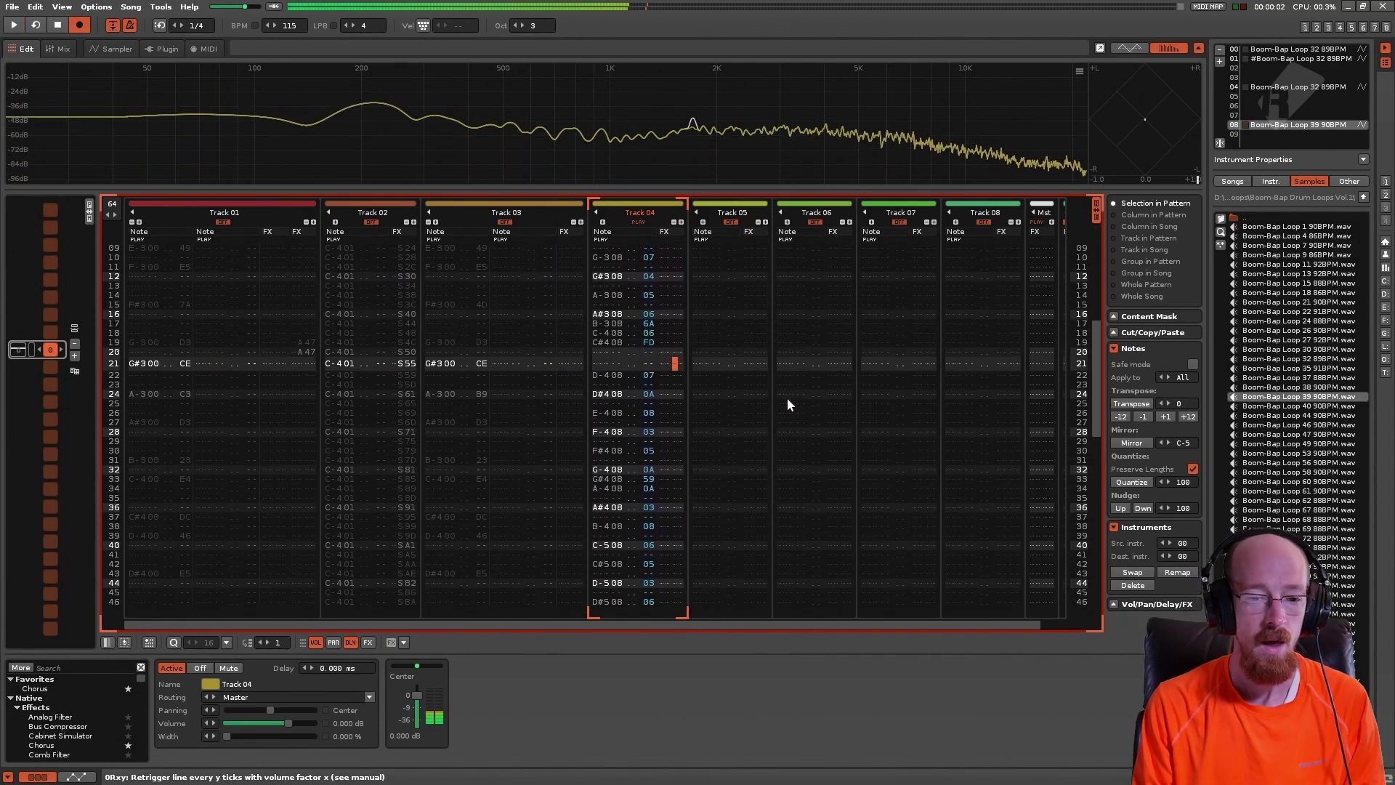
{"action": "key", "text": "space"}
{"action": "scroll", "coordinate": [787, 398], "scroll_direction": "up", "scroll_amount": 3}
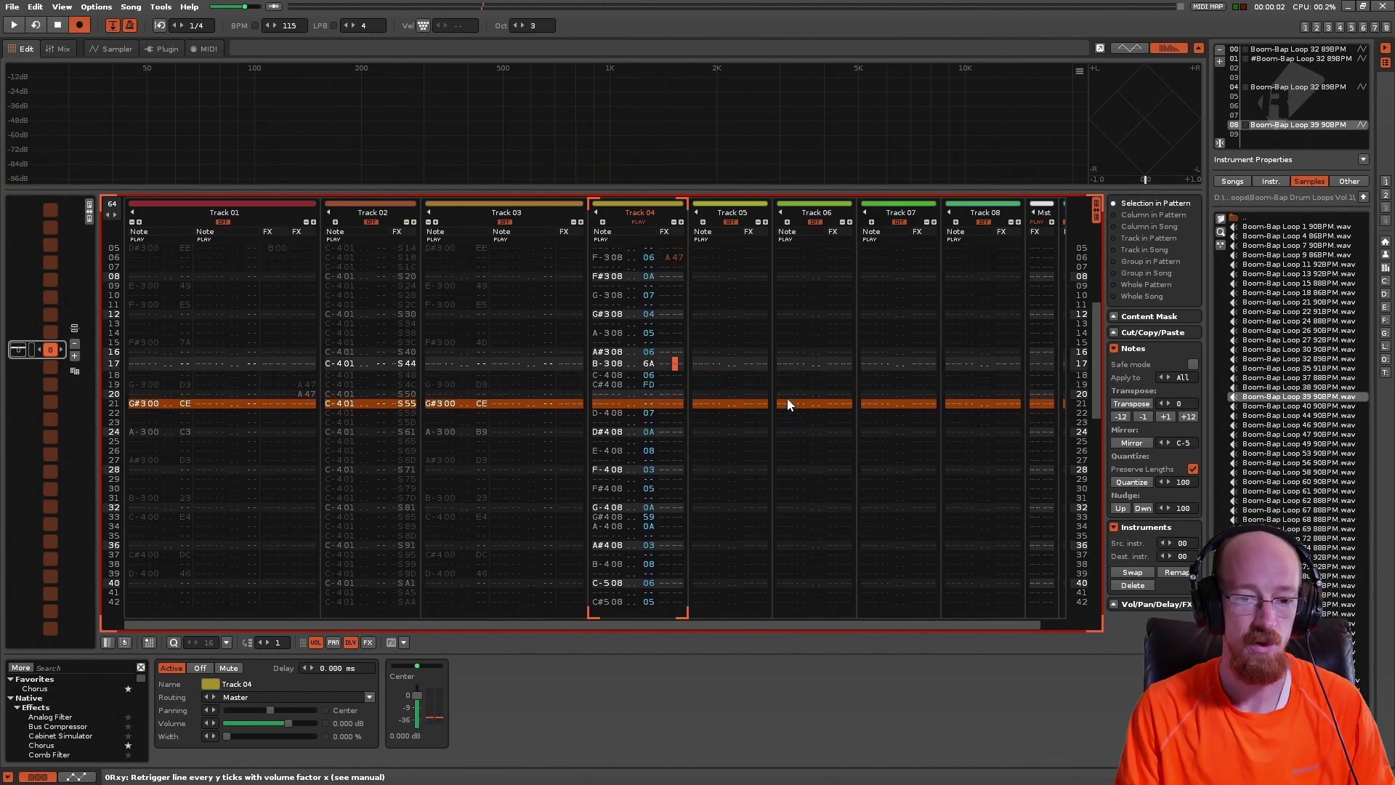
{"action": "scroll", "coordinate": [786, 405], "scroll_direction": "up", "scroll_amount": 4}
{"action": "scroll", "coordinate": [787, 404], "scroll_direction": "down", "scroll_amount": 4}
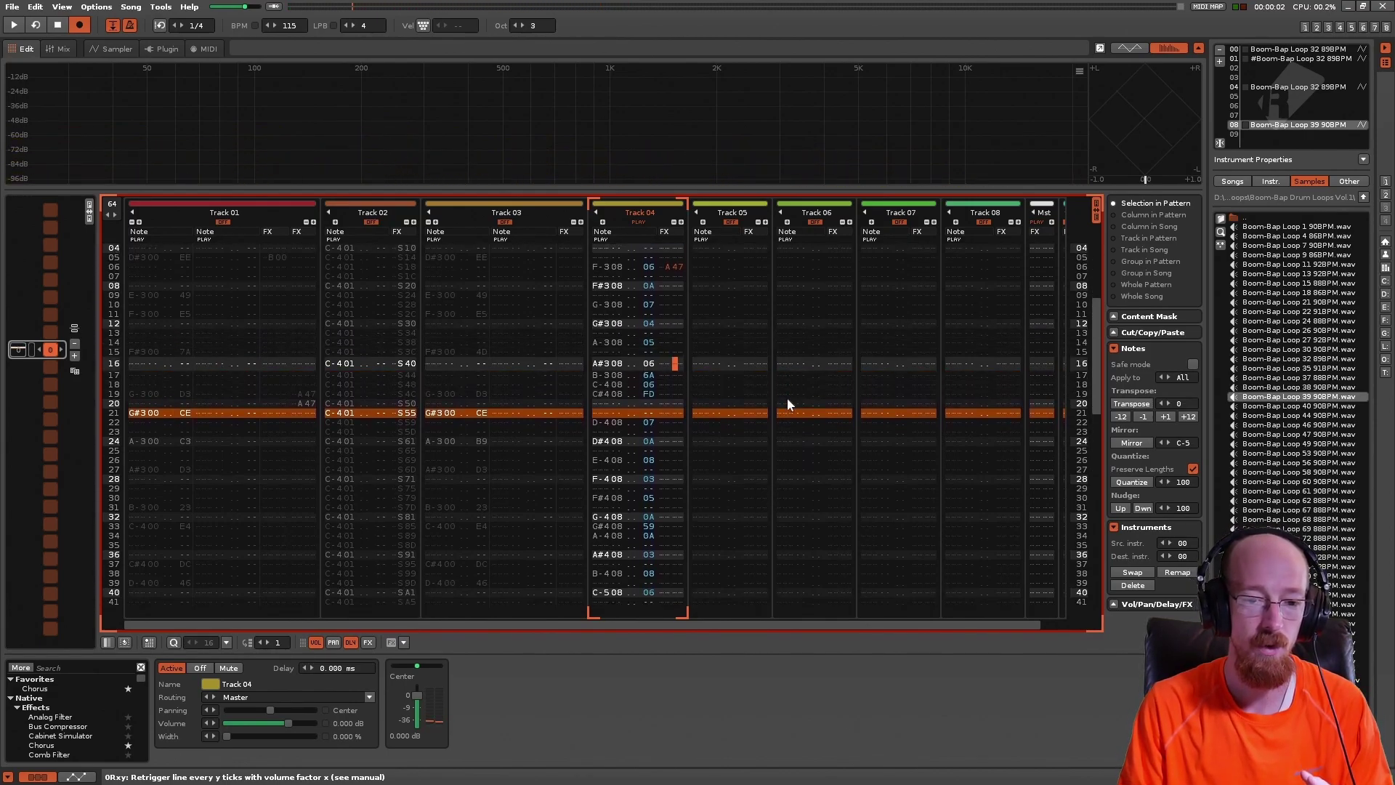
{"action": "scroll", "coordinate": [786, 404], "scroll_direction": "up", "scroll_amount": 3}
{"action": "scroll", "coordinate": [787, 404], "scroll_direction": "down", "scroll_amount": 3}
{"action": "scroll", "coordinate": [786, 405], "scroll_direction": "up", "scroll_amount": 3}
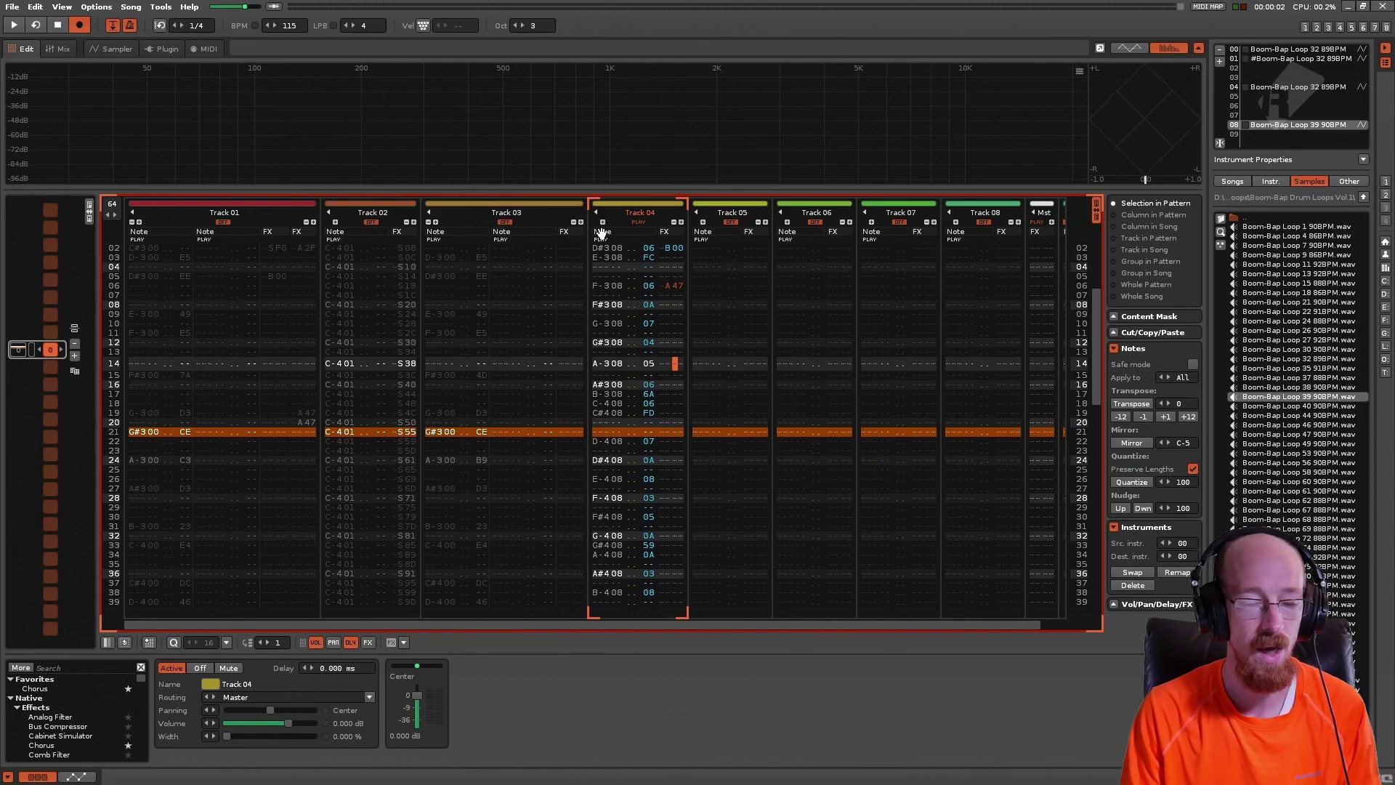
- Select the C#3, D#3, F-3, G-3, A-3, B-3, C#4 and D#4 slices in the Sampler
{"action": "left_click", "coordinate": [113, 49]}
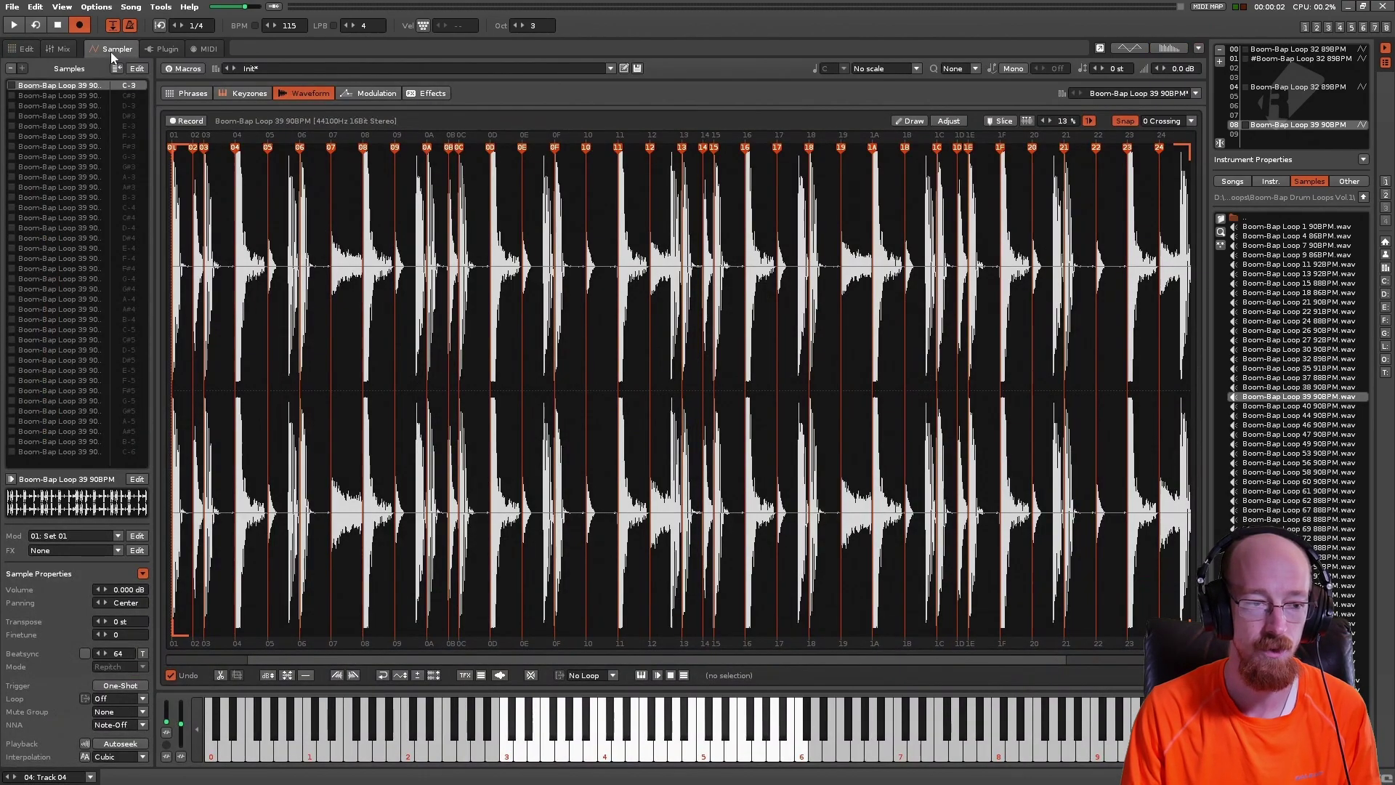
{"action": "left_click", "coordinate": [64, 99]}
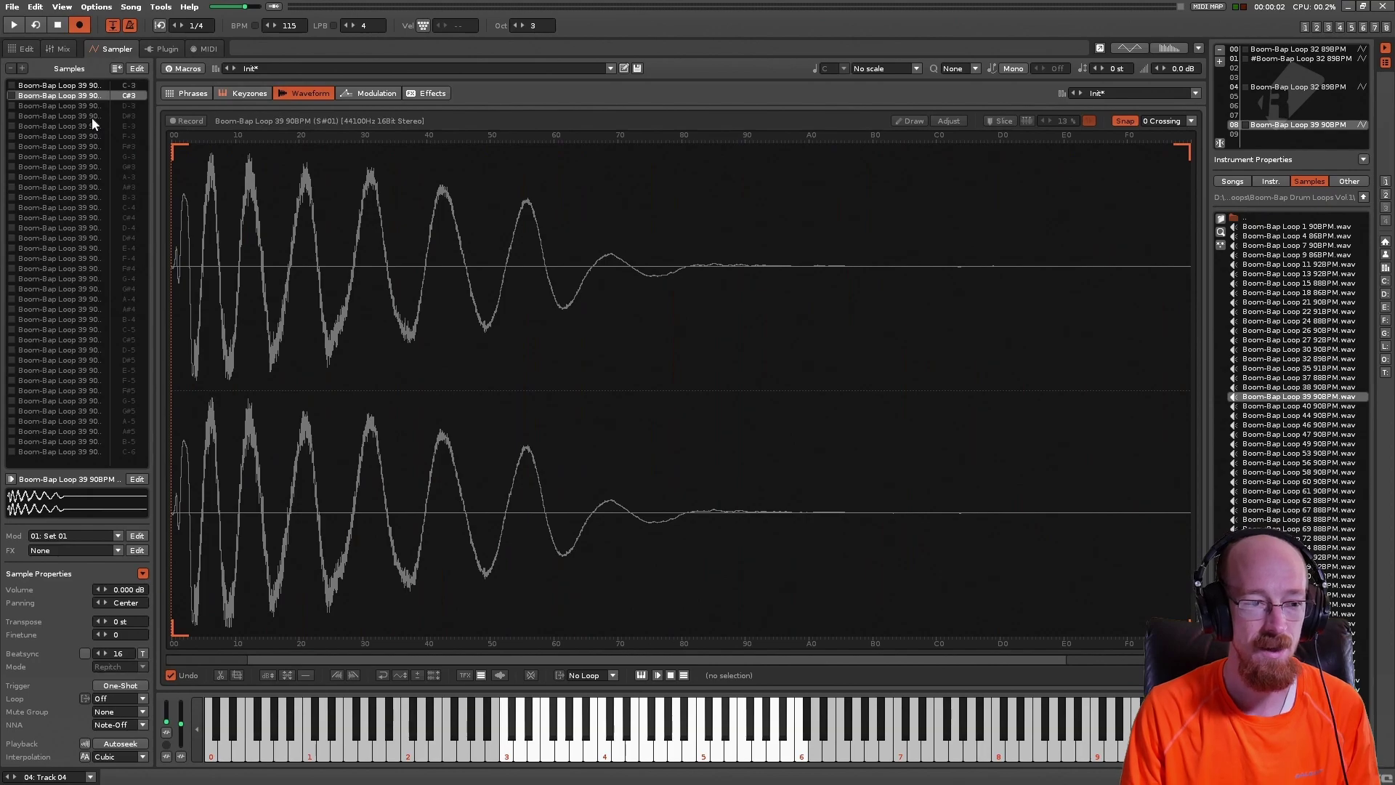
{"action": "left_click", "coordinate": [69, 116], "text": "ctrl"}
{"action": "left_click", "coordinate": [64, 146], "text": "ctrl"}
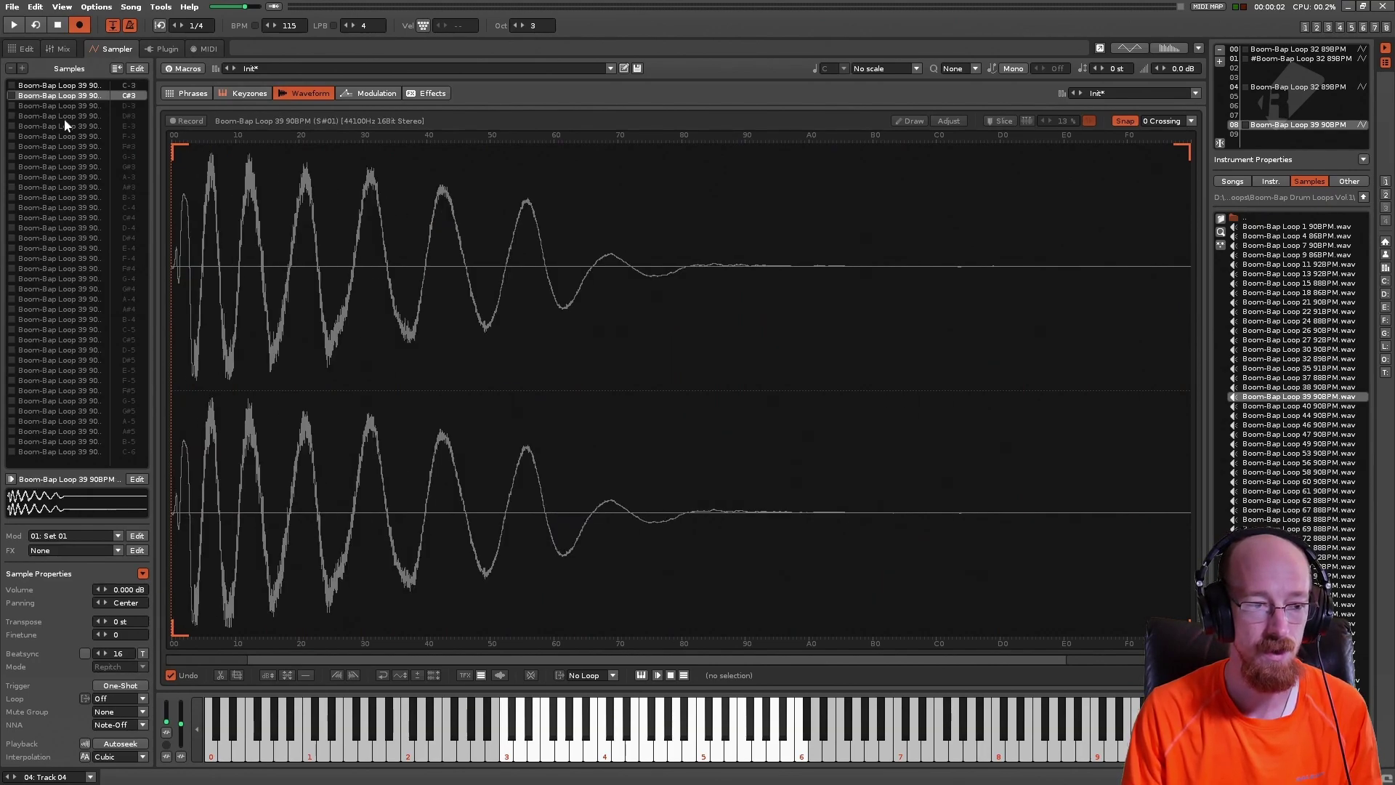
{"action": "left_click", "coordinate": [64, 119]}
{"action": "left_click", "coordinate": [66, 136], "text": "ctrl"}
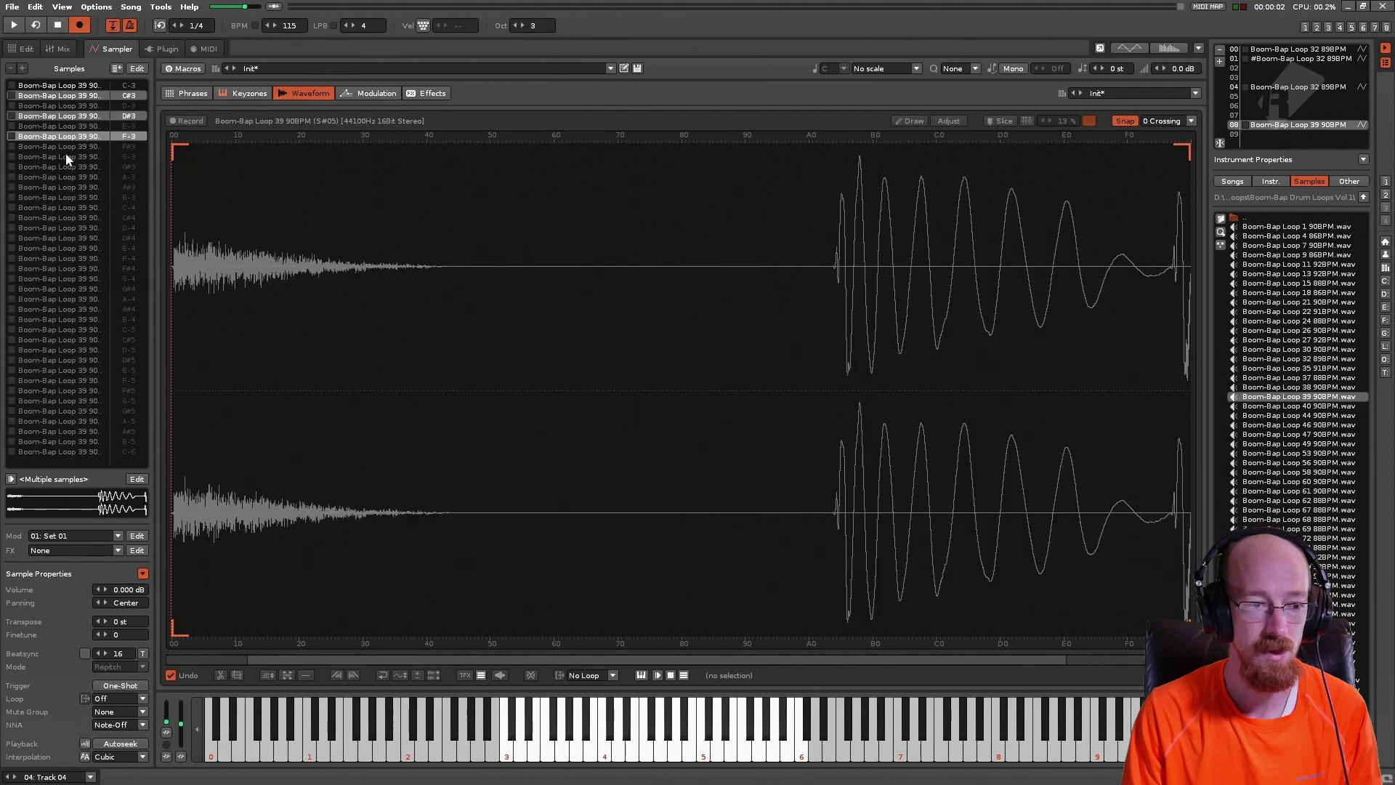
{"action": "left_click", "coordinate": [66, 157], "text": "ctrl"}
{"action": "left_click", "coordinate": [65, 177], "text": "ctrl"}
{"action": "left_click", "coordinate": [63, 198], "text": "ctrl"}
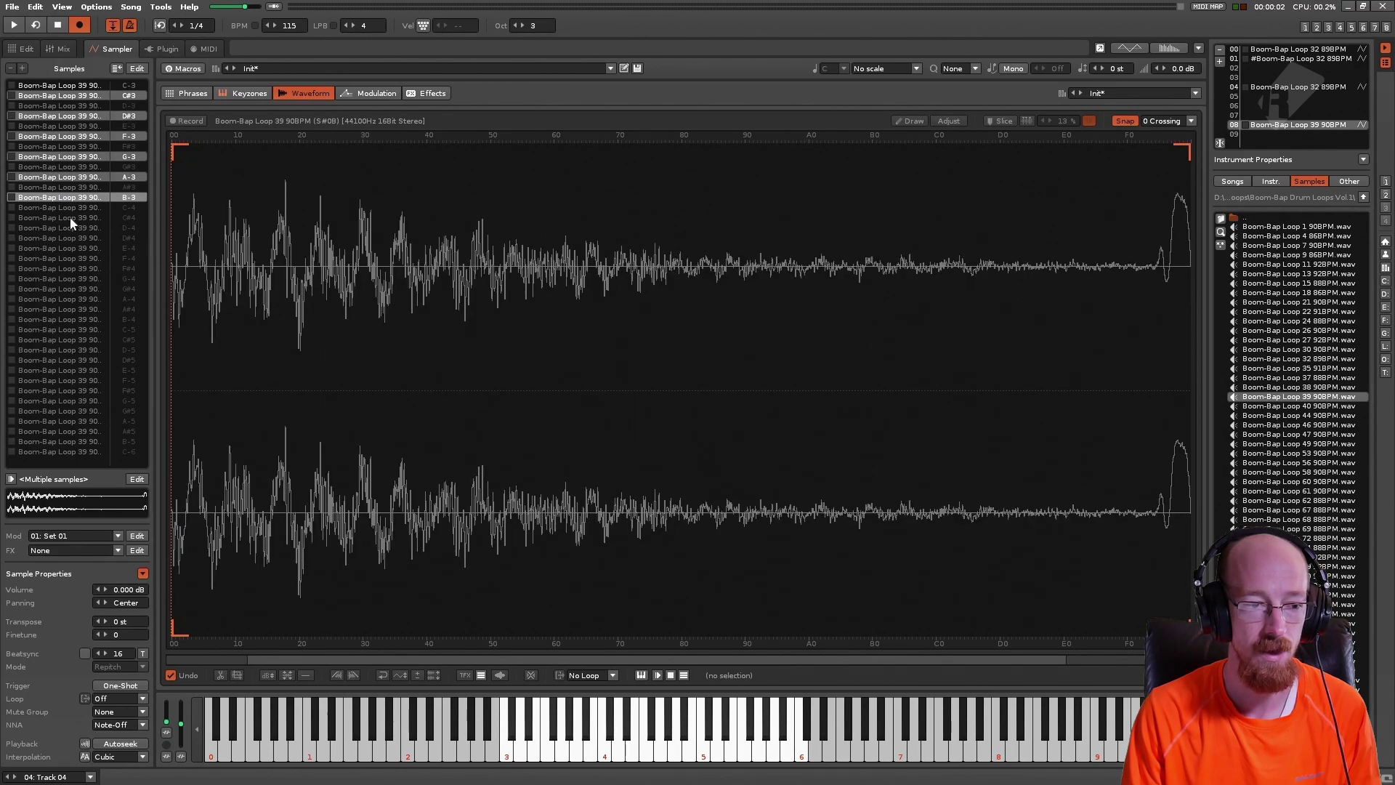
{"action": "left_click", "coordinate": [69, 218], "text": "ctrl"}
{"action": "left_click", "coordinate": [64, 239], "text": "ctrl"}
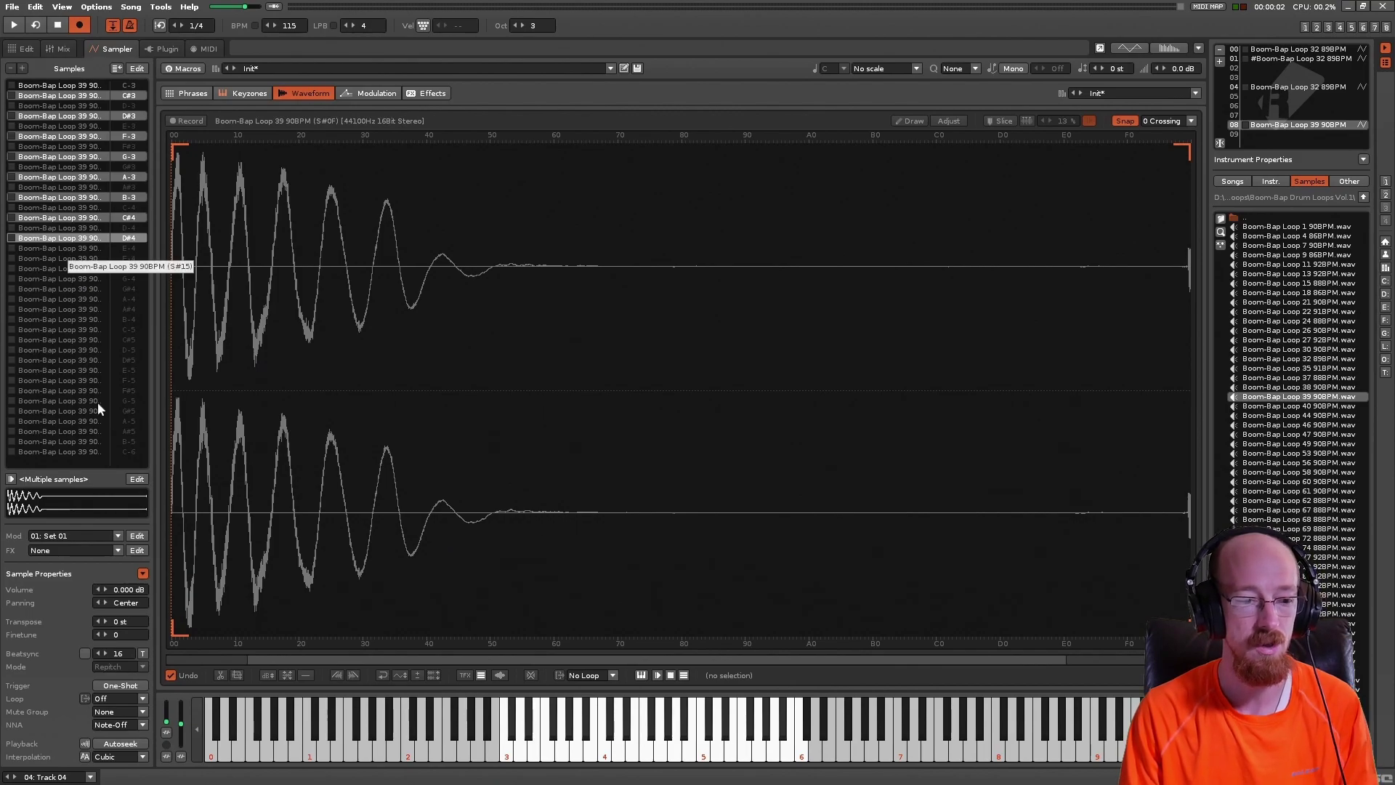
- Enable Beatsync with a value of 1 for the grouped slices and show the full loop
{"action": "left_click", "coordinate": [85, 653]}
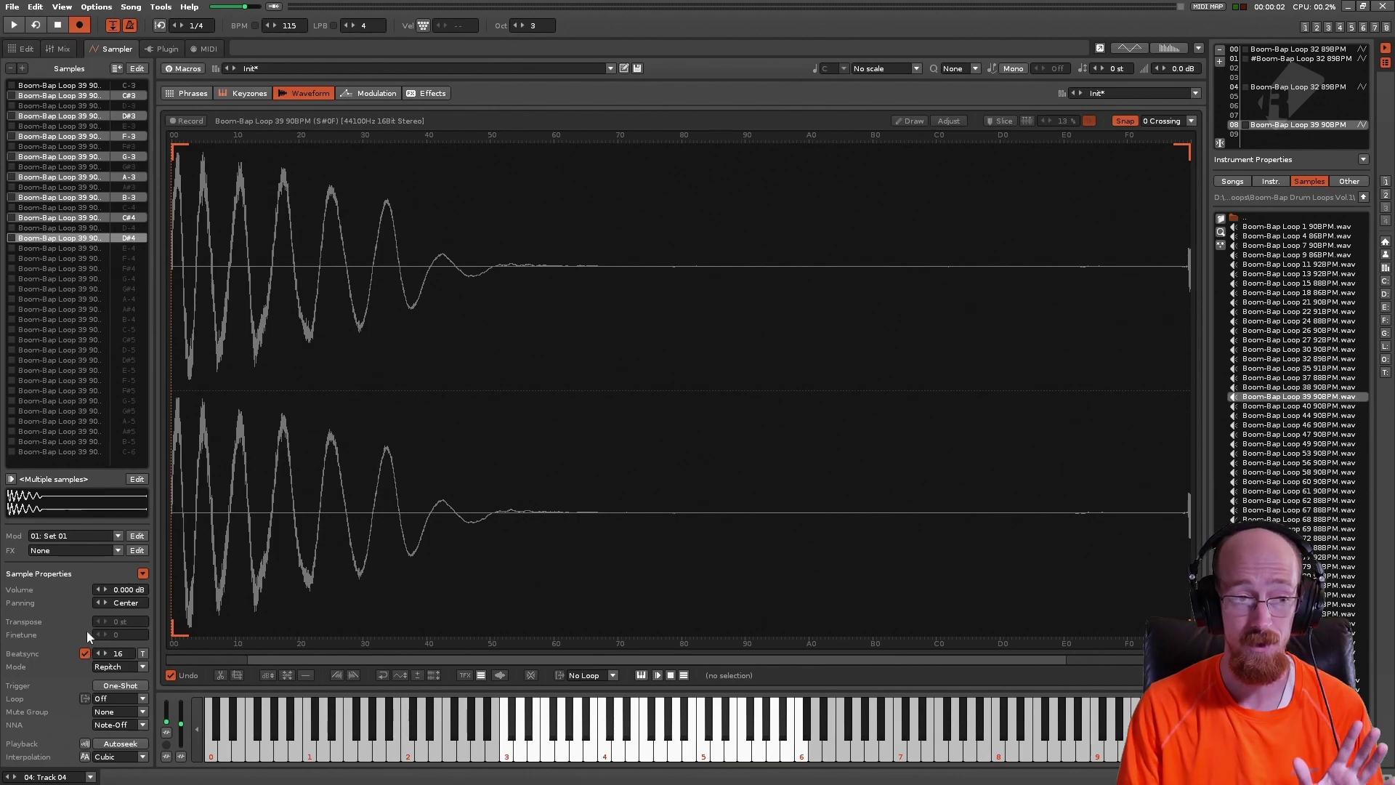
{"action": "left_click", "coordinate": [119, 653]}
{"action": "key", "text": "BackSpace"}
{"action": "key", "text": "Return"}
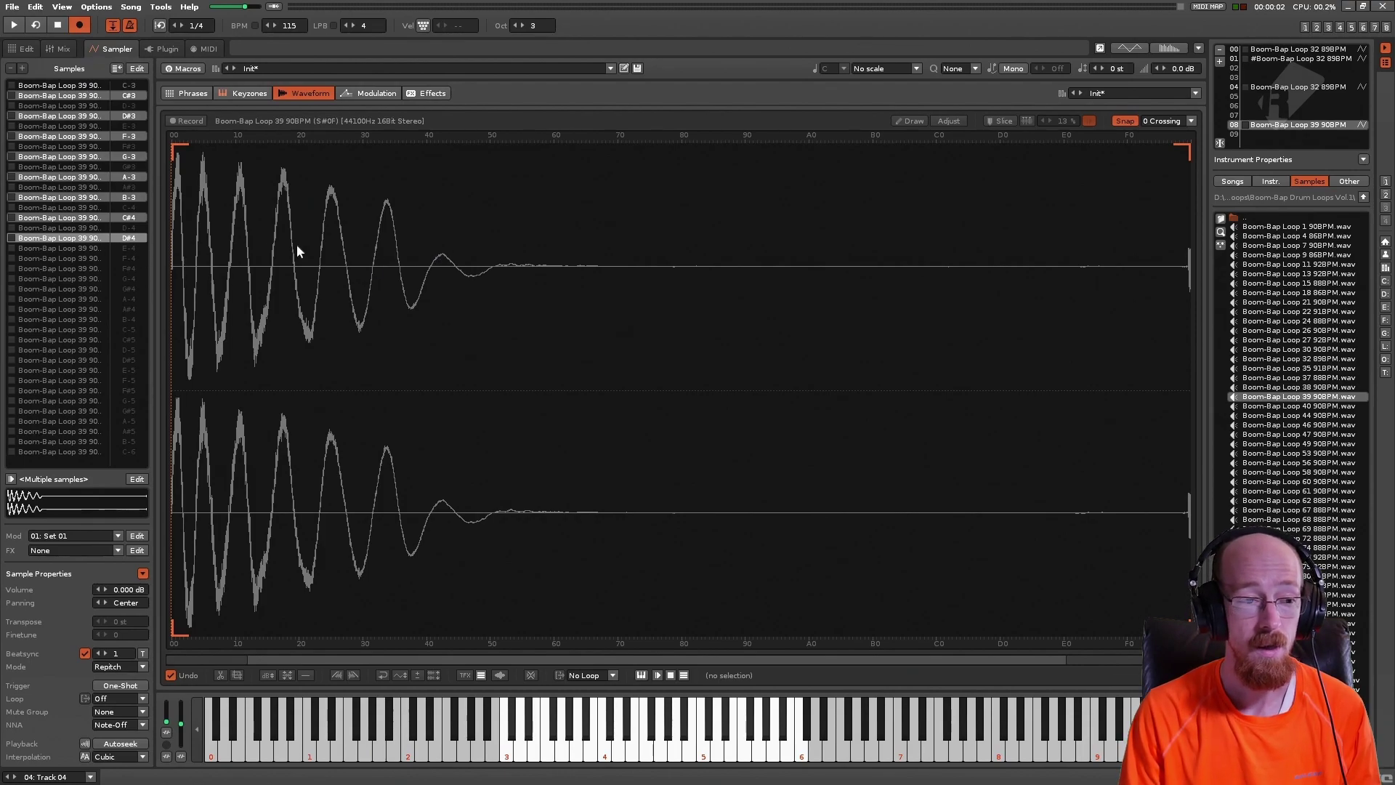
{"action": "left_click", "coordinate": [58, 85]}
- After a listen, set Beatsync to 2 for slices C#3, D#3, F-3, G-3, A-3, B-3 and C#4
{"action": "key", "text": "space"}
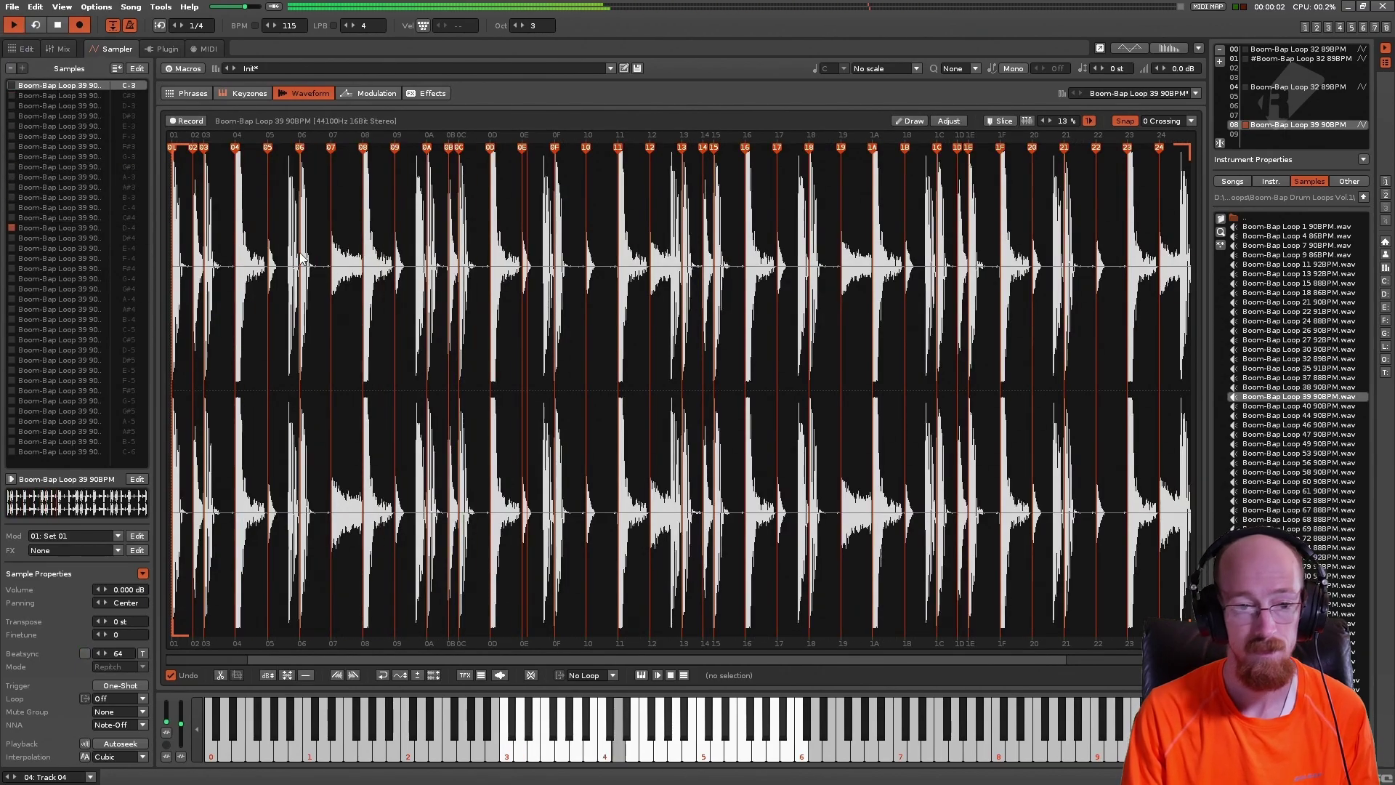
{"action": "key", "text": "space"}
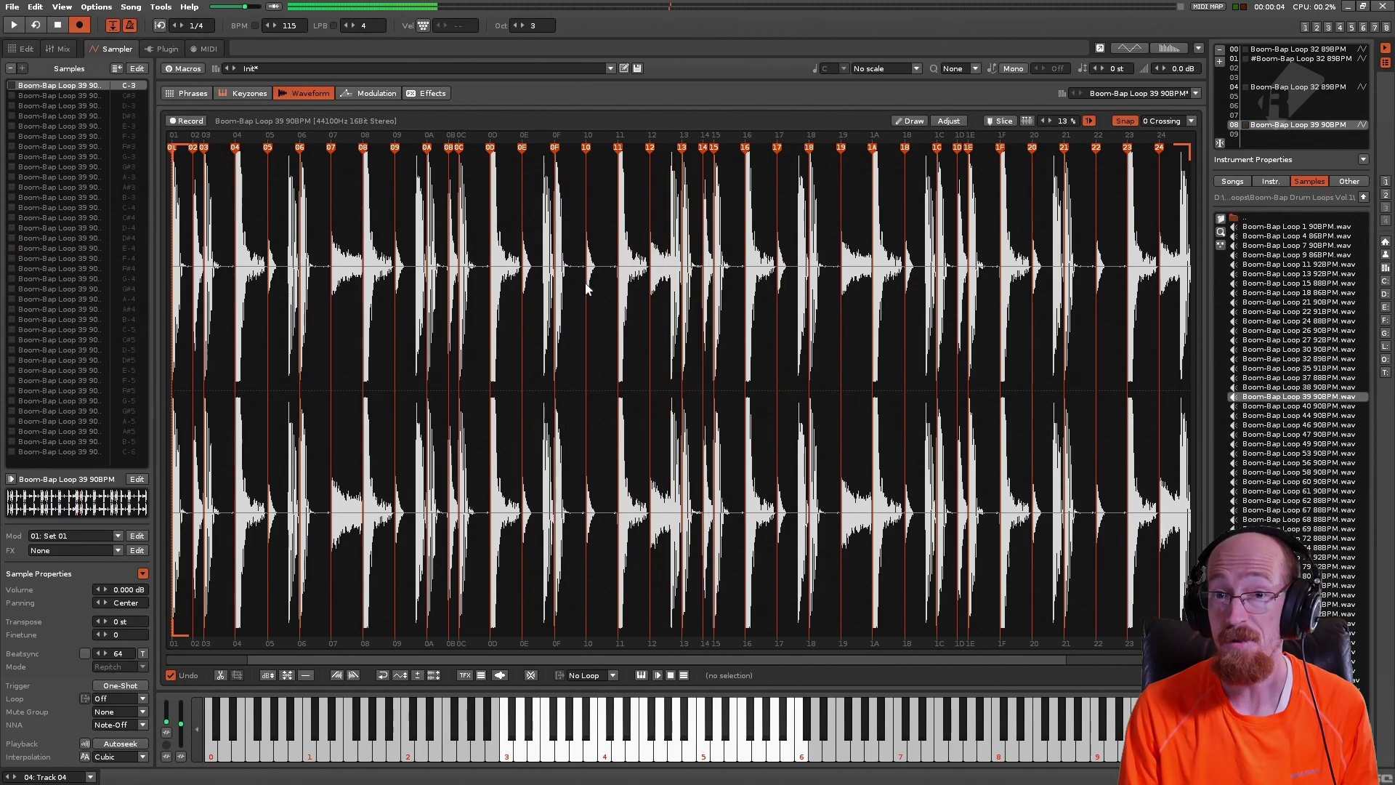
{"action": "left_click", "coordinate": [80, 96]}
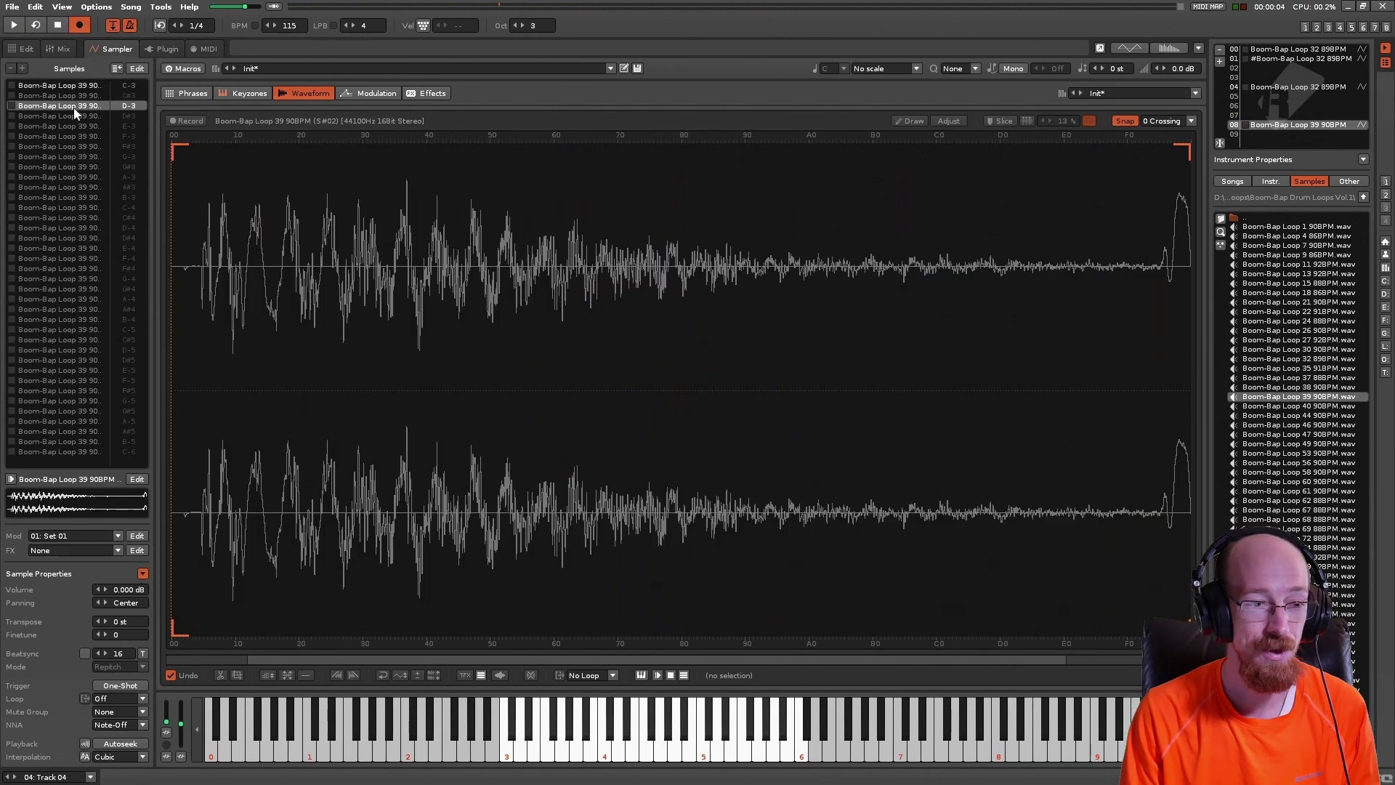
{"action": "left_click", "coordinate": [91, 116], "text": "ctrl"}
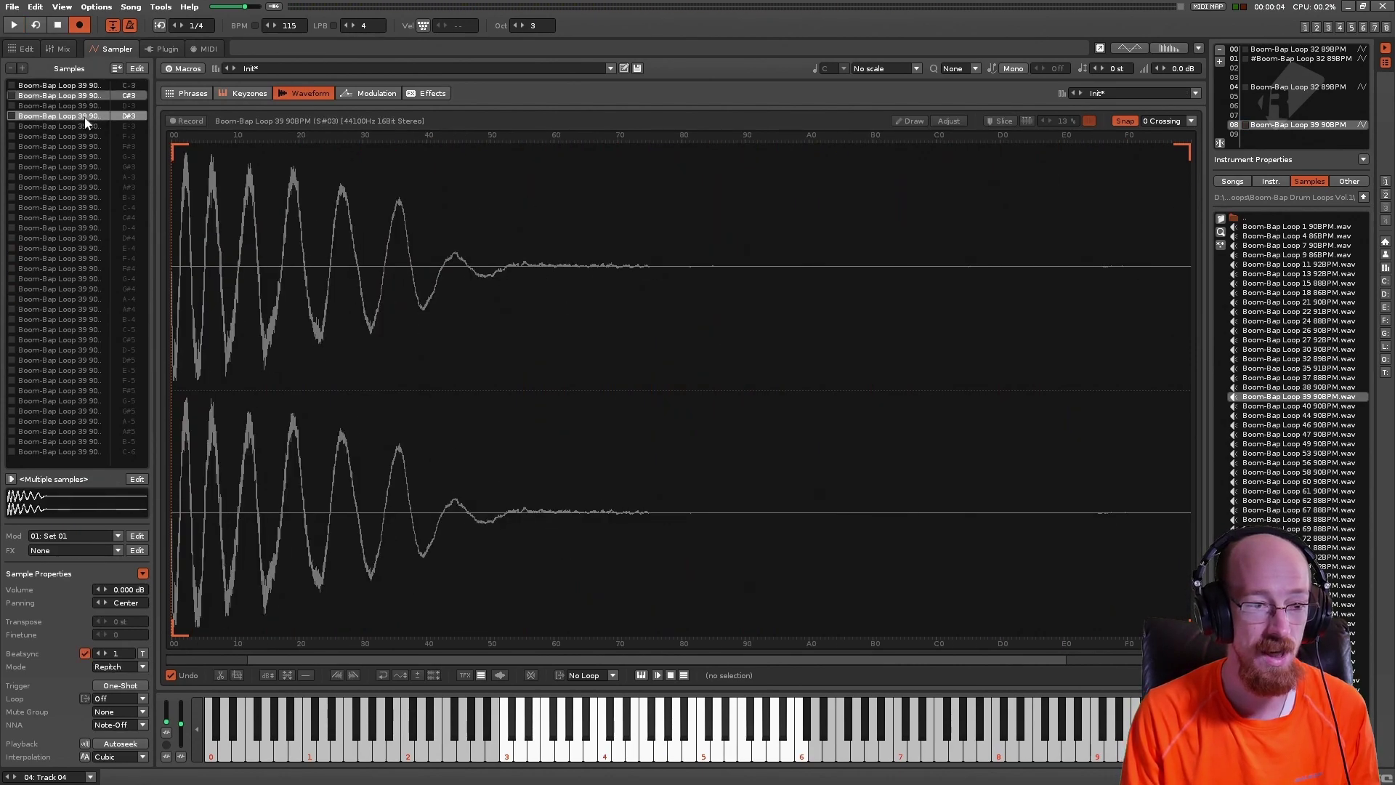
{"action": "left_click", "coordinate": [80, 136], "text": "ctrl"}
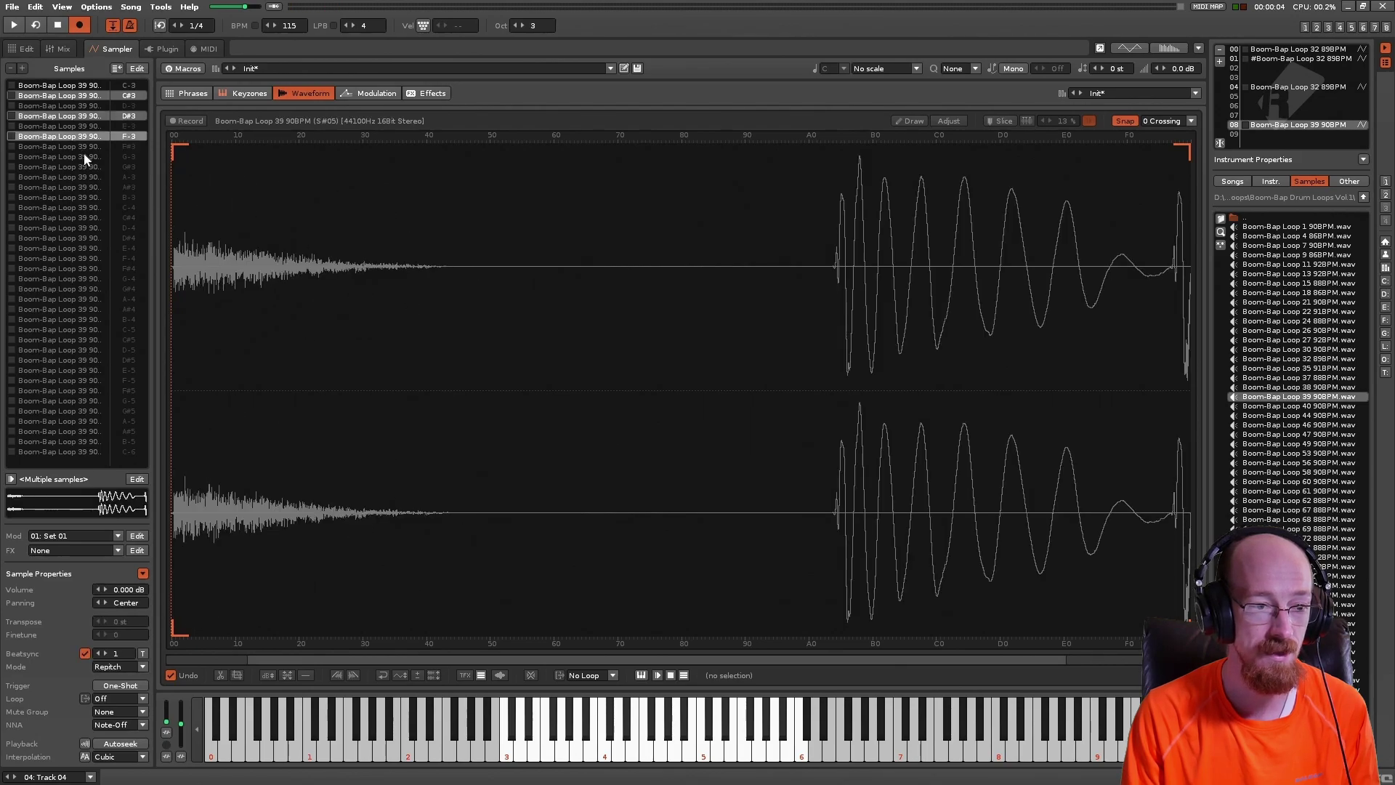
{"action": "left_click", "coordinate": [78, 157], "text": "ctrl"}
{"action": "left_click", "coordinate": [81, 177], "text": "ctrl"}
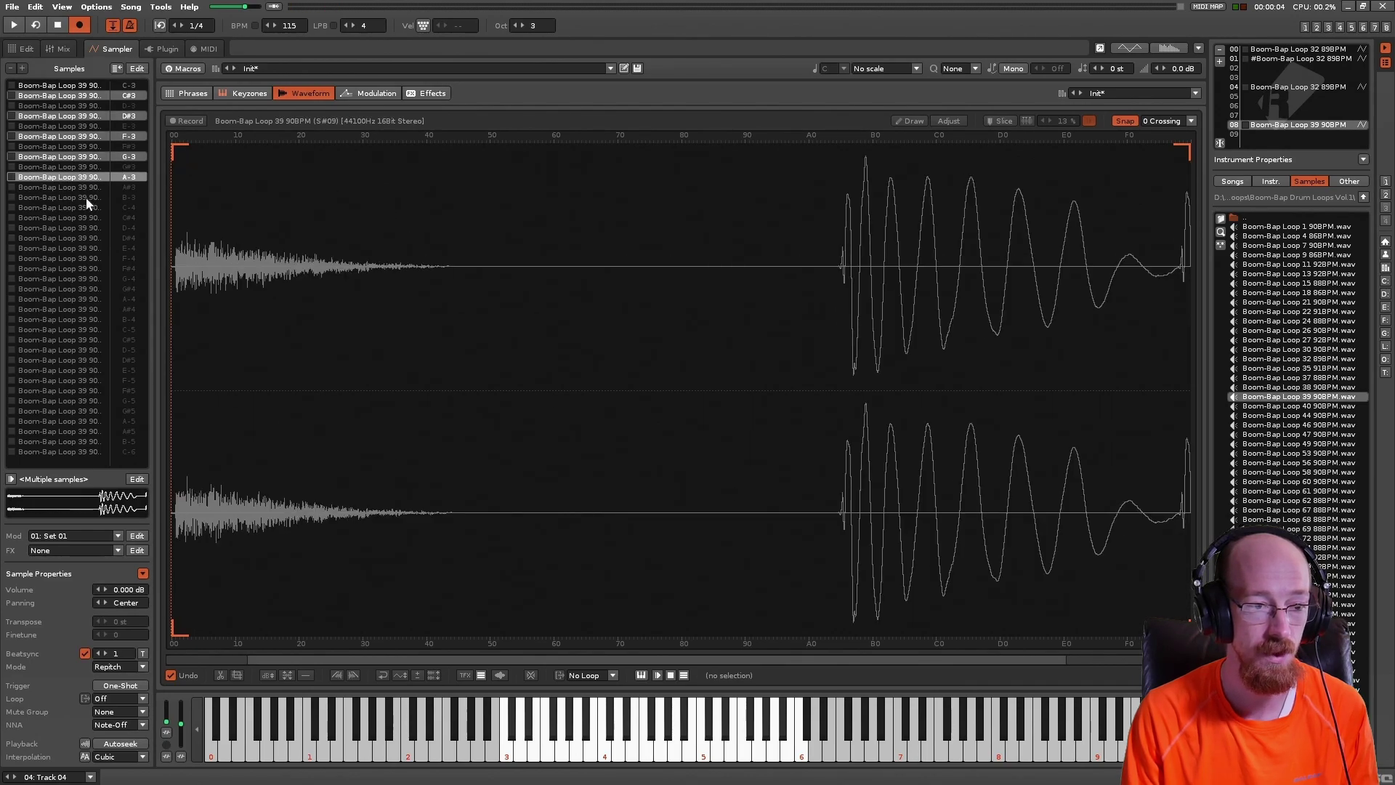
{"action": "left_click", "coordinate": [86, 197], "text": "ctrl"}
{"action": "left_click", "coordinate": [84, 216], "text": "ctrl"}
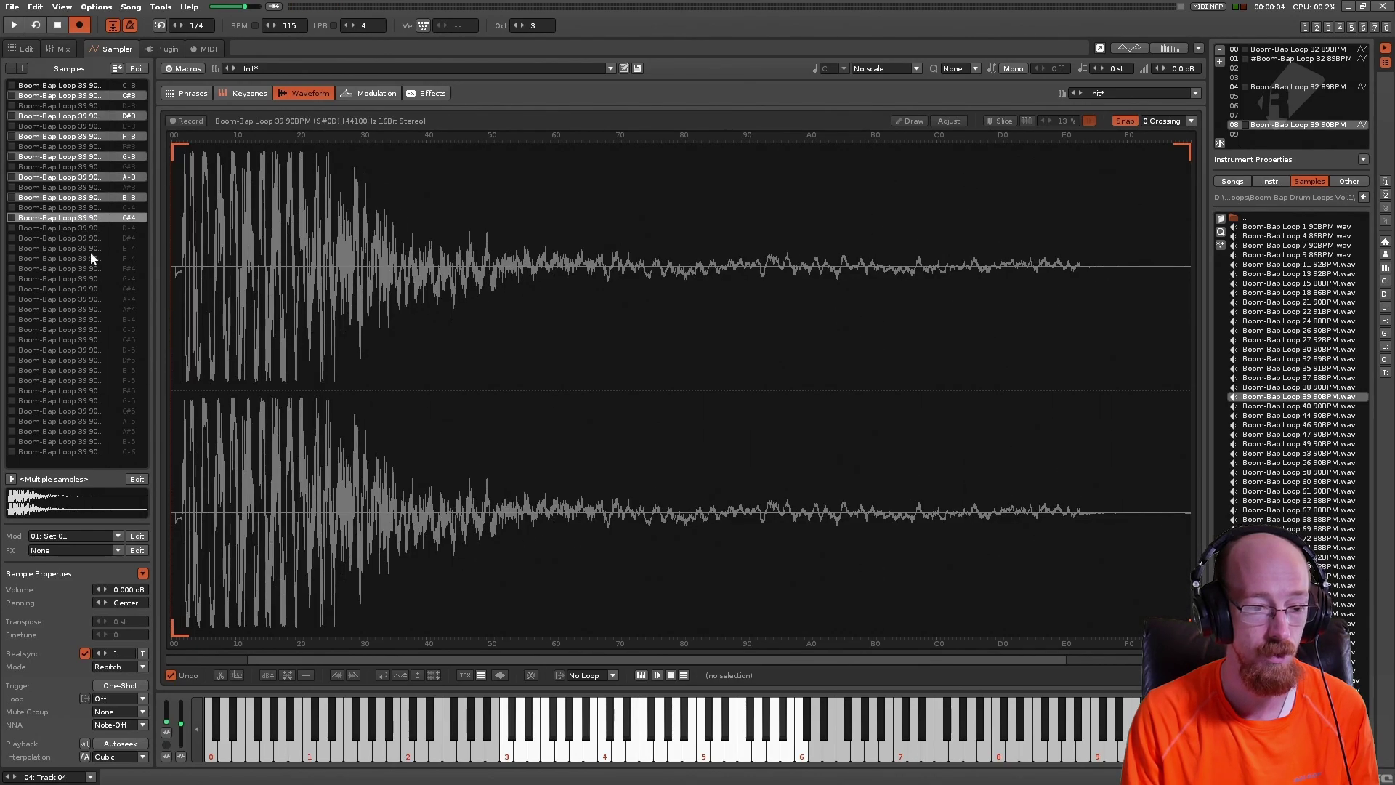
{"action": "double_click", "coordinate": [117, 654]}
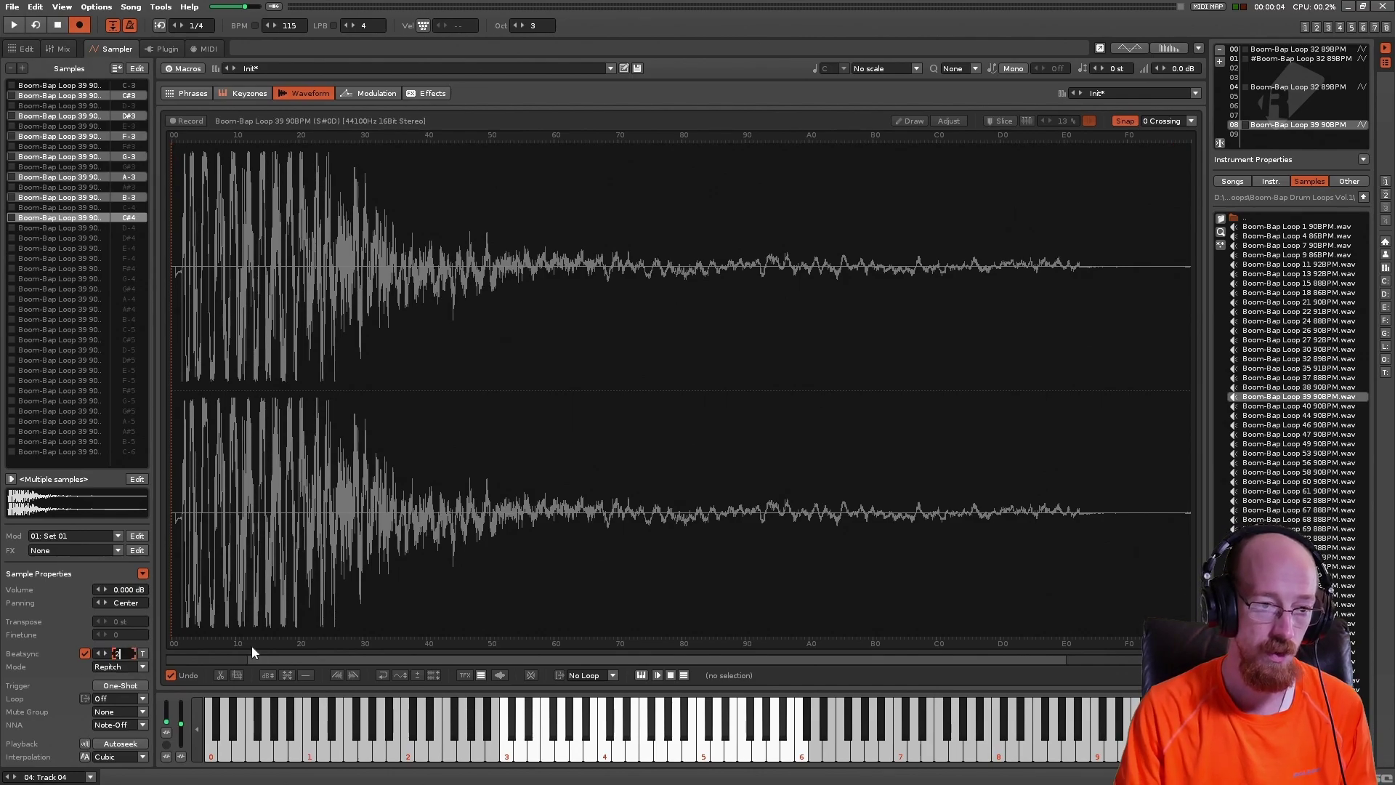
{"action": "key", "text": "Return"}
- Turn on Beatsync with value 4 for the D#4, F-4 and G-4 slices
{"action": "left_click", "coordinate": [68, 238]}
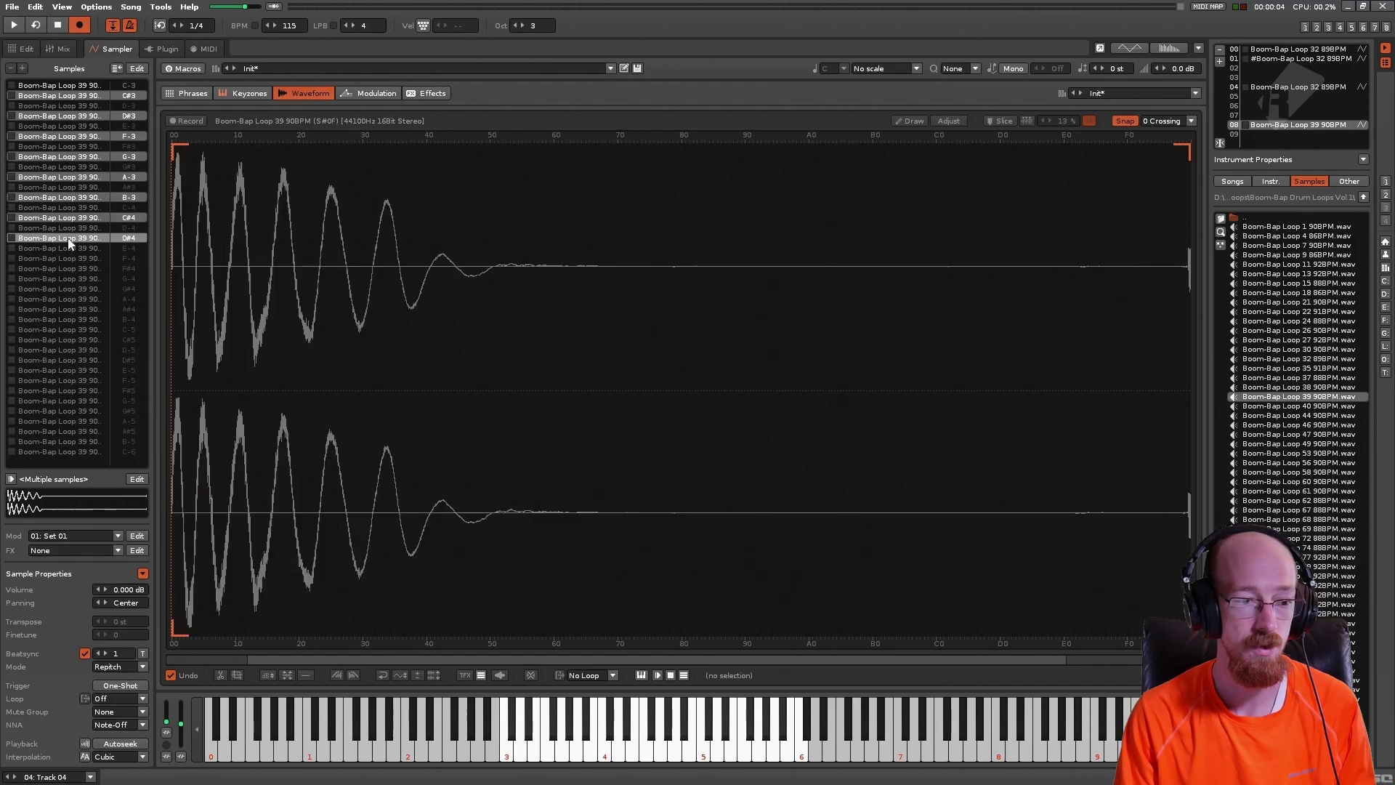
{"action": "left_click", "coordinate": [74, 248]}
{"action": "left_click", "coordinate": [71, 239]}
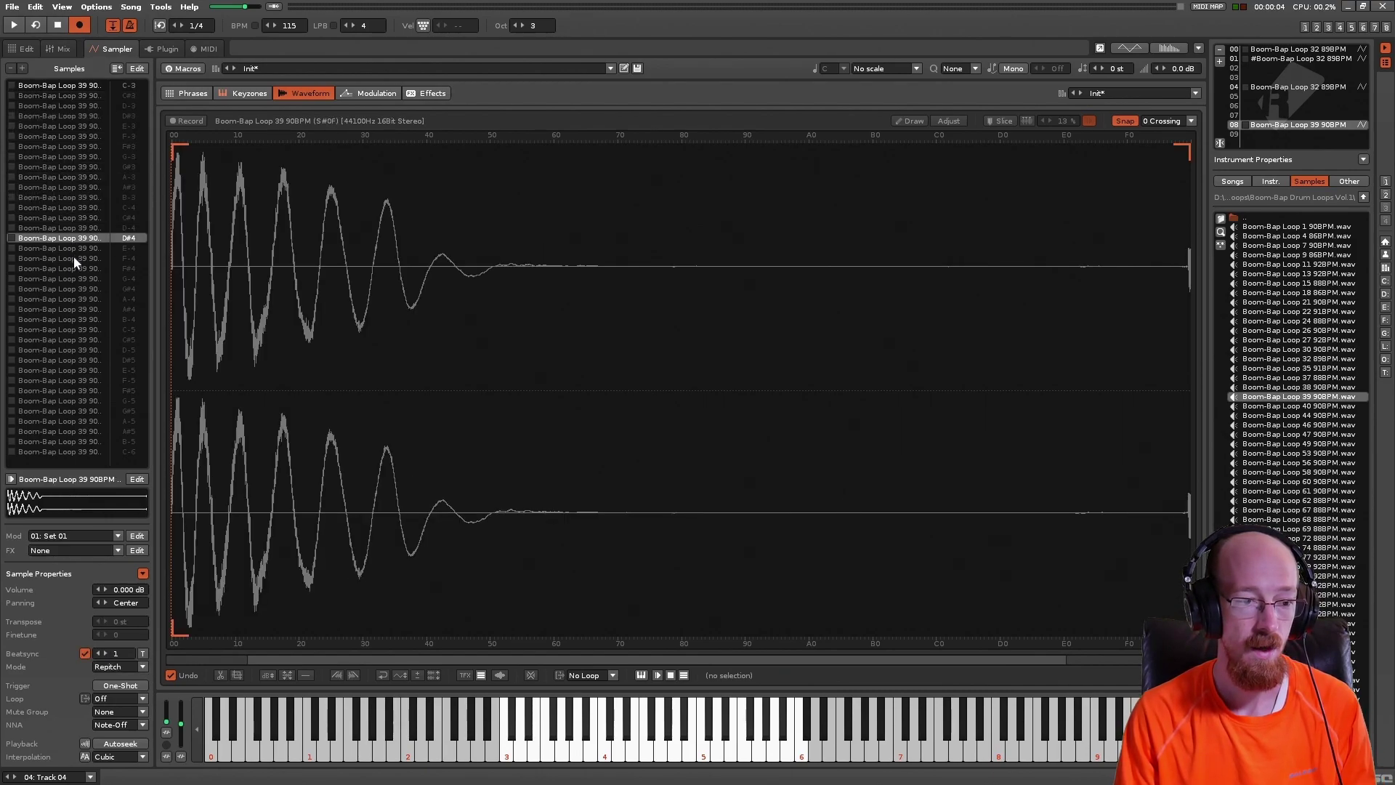
{"action": "left_click", "coordinate": [73, 258], "text": "ctrl"}
{"action": "left_click", "coordinate": [71, 279], "text": "ctrl"}
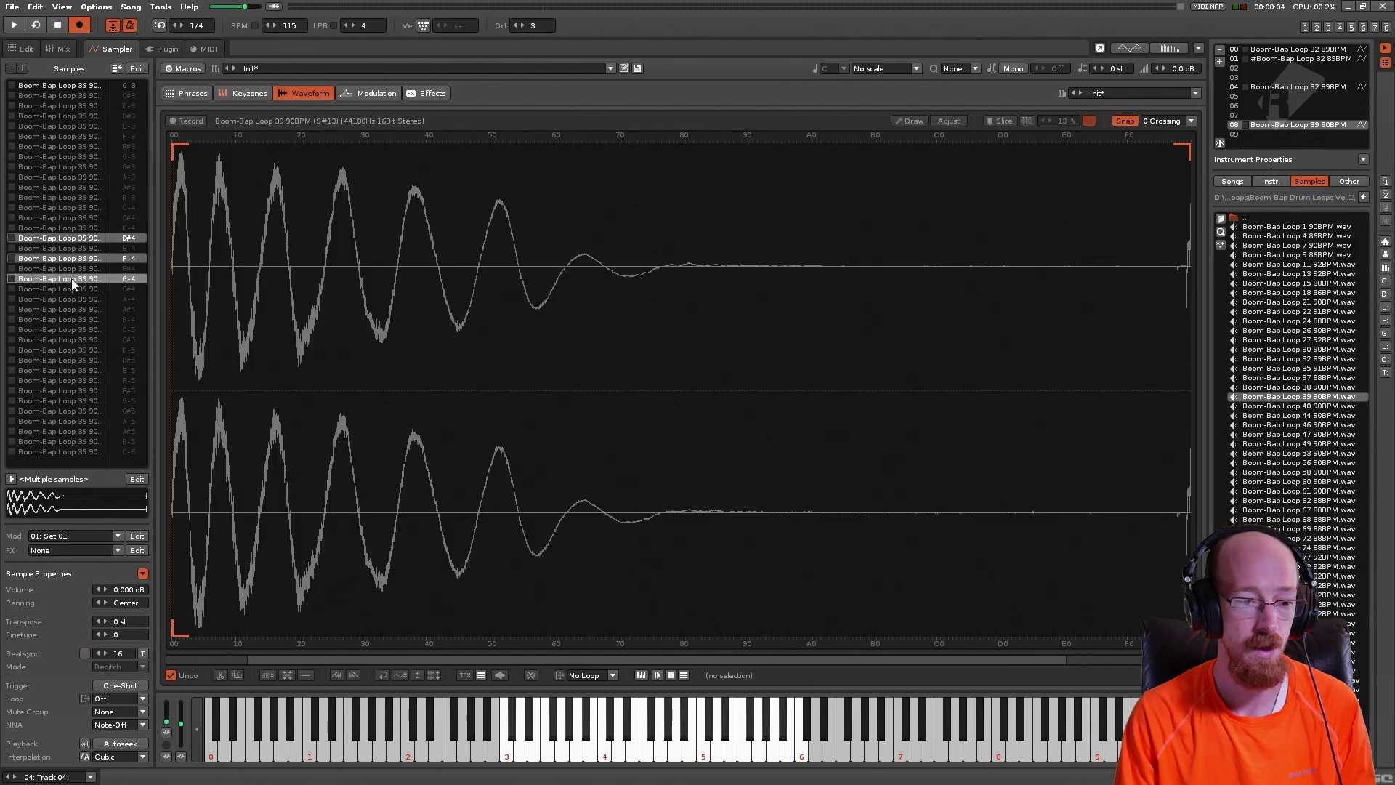
{"action": "double_click", "coordinate": [120, 653]}
{"action": "left_click", "coordinate": [84, 653]}
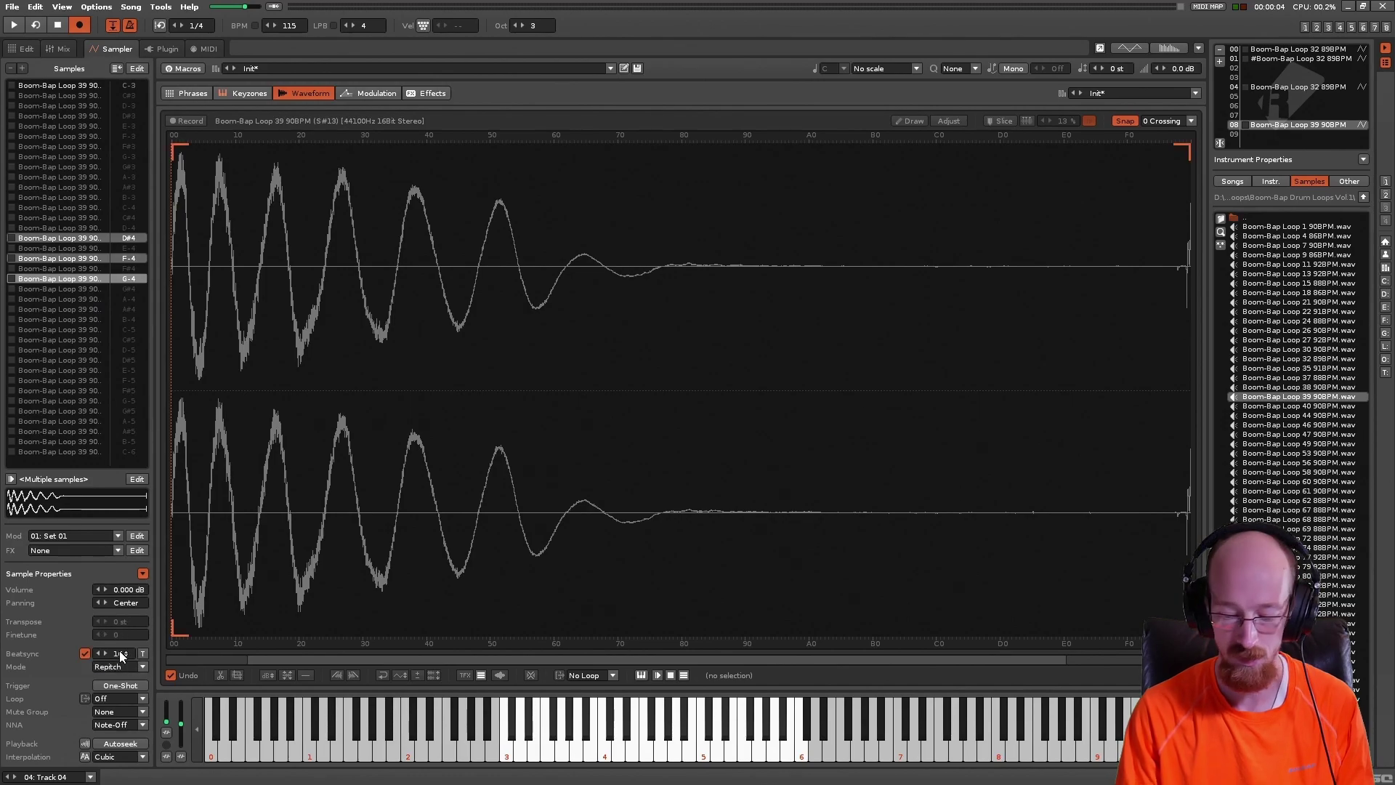
{"action": "left_click", "coordinate": [119, 651]}
{"action": "type", "text": "4"}
{"action": "key", "text": "Return"}
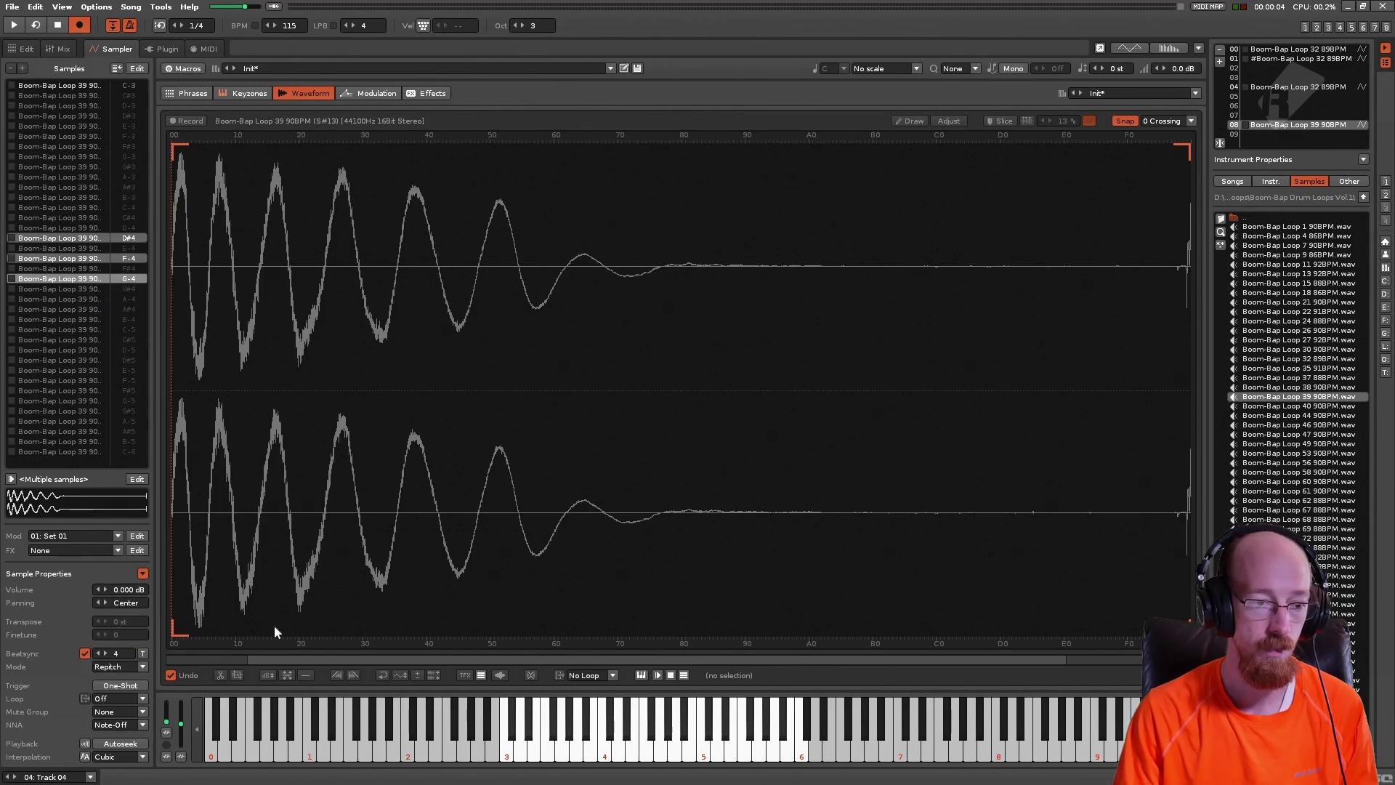
- Give slices B-4 through D-5 Beatsync value 3 and play the result
{"action": "left_click", "coordinate": [58, 319]}
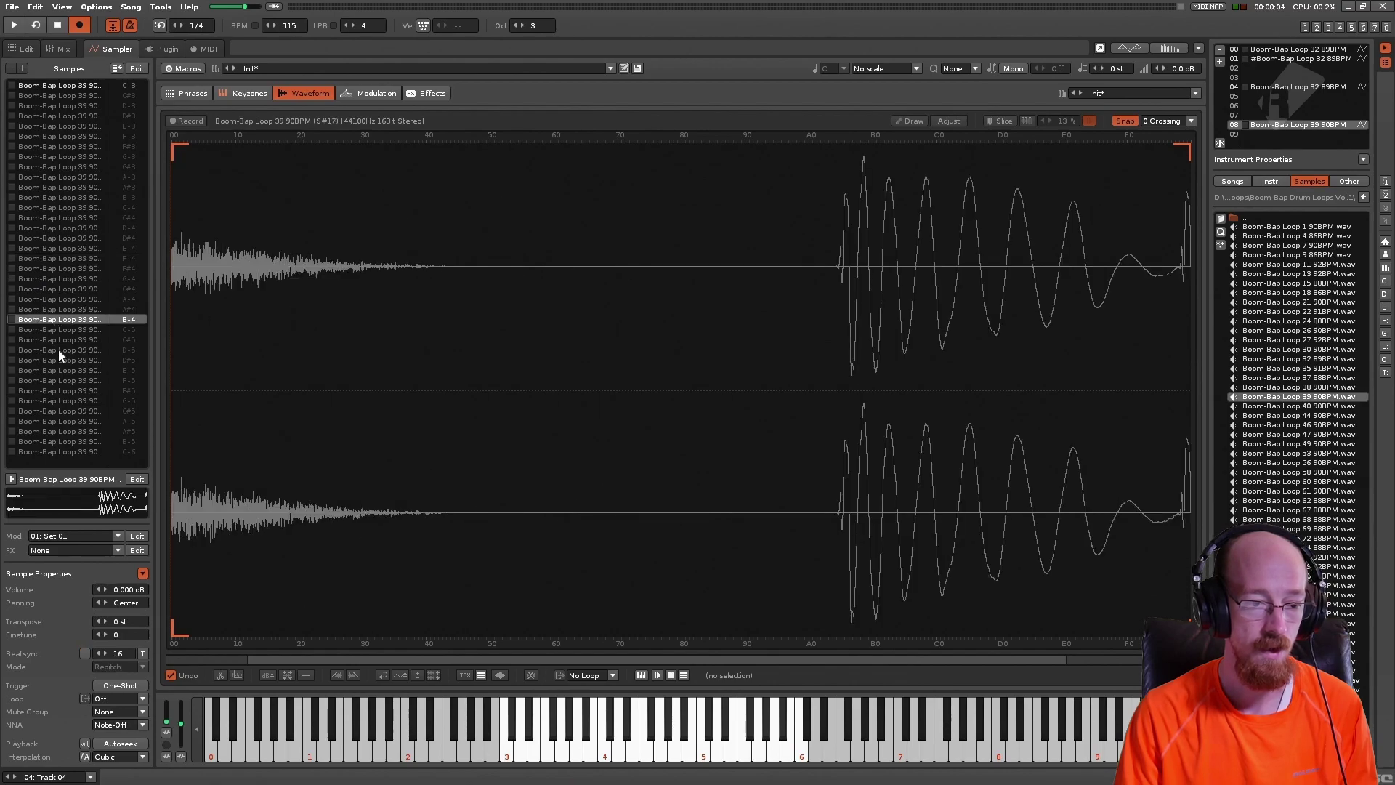
{"action": "left_click", "coordinate": [58, 350], "text": "shift"}
{"action": "left_click", "coordinate": [85, 653]}
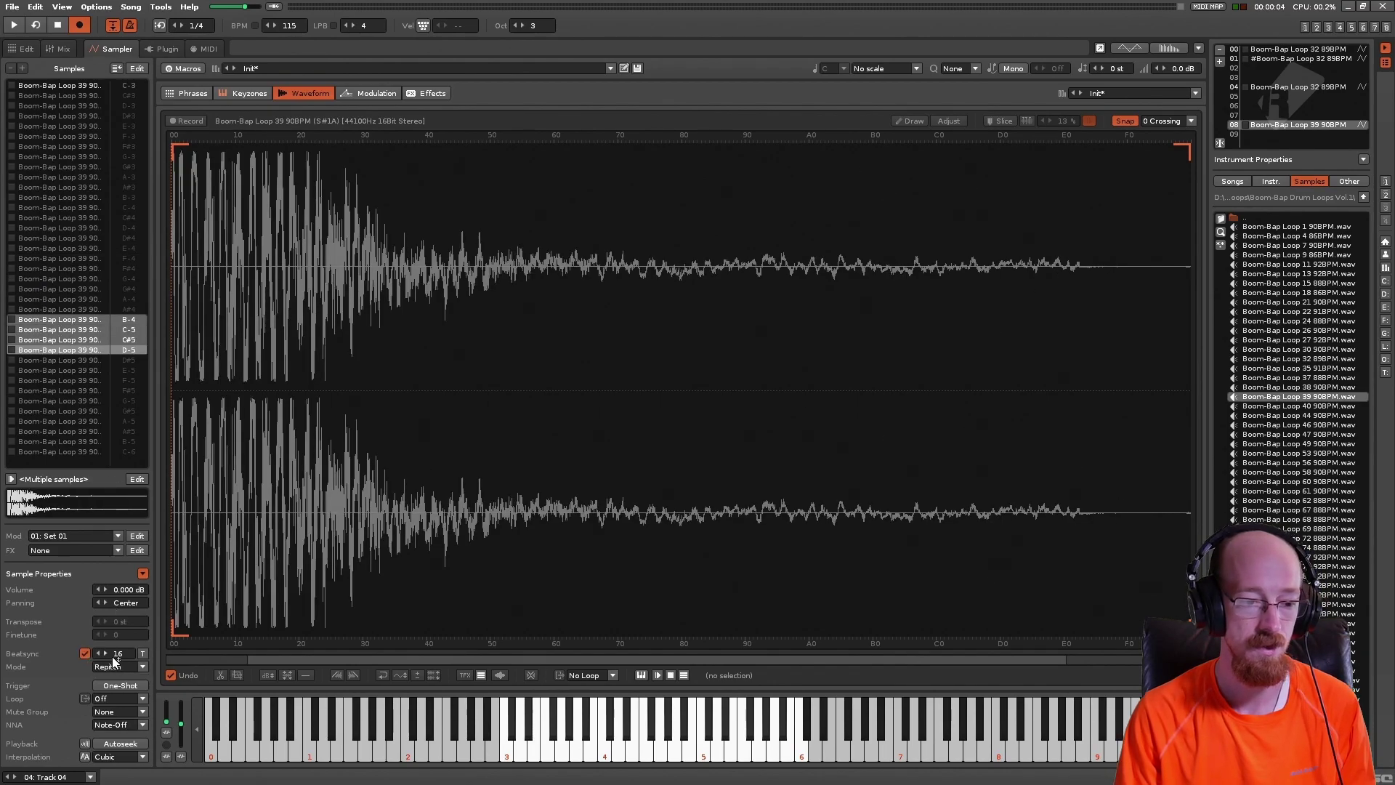
{"action": "left_click", "coordinate": [120, 653]}
{"action": "type", "text": "3"}
{"action": "key", "text": "Return"}
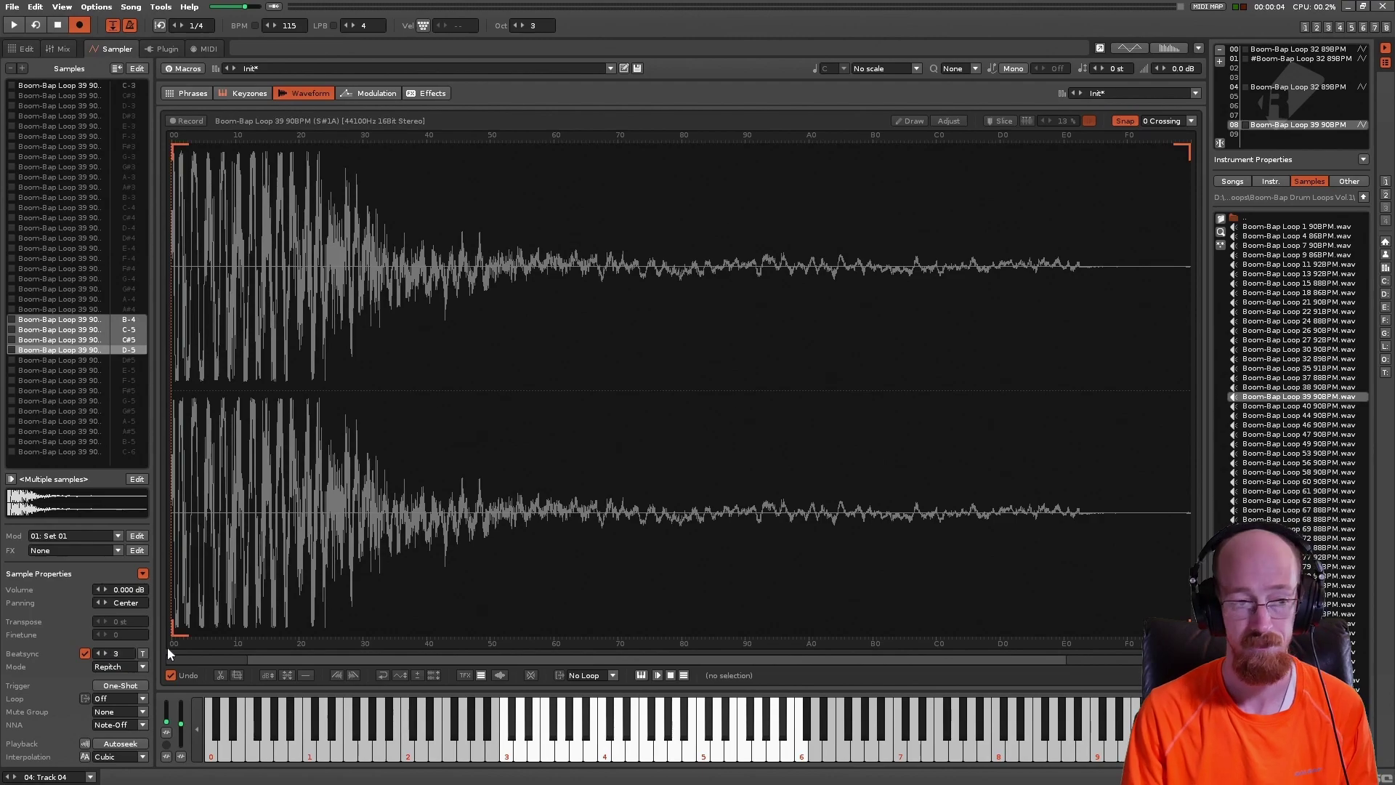
{"action": "key", "text": "space"}
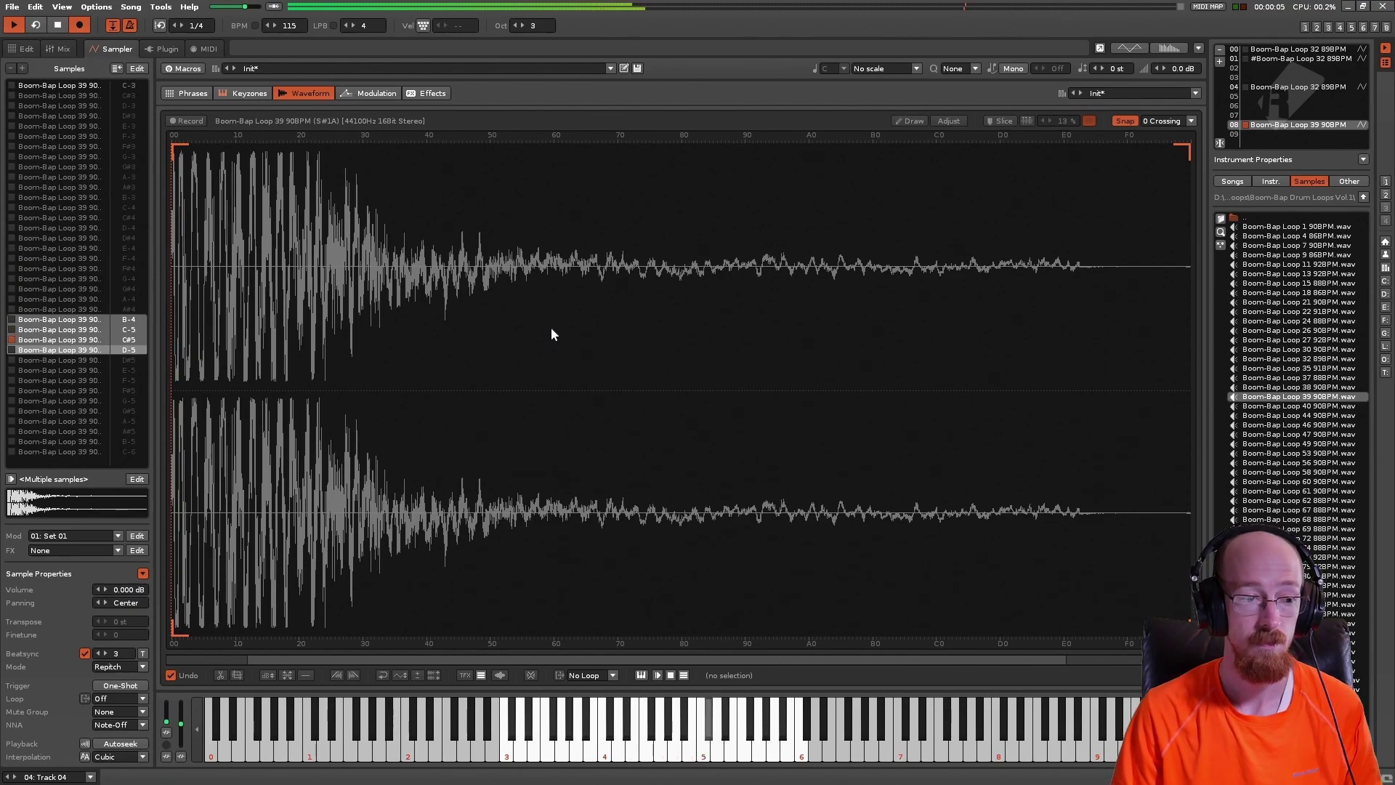
{"action": "key", "text": "space"}
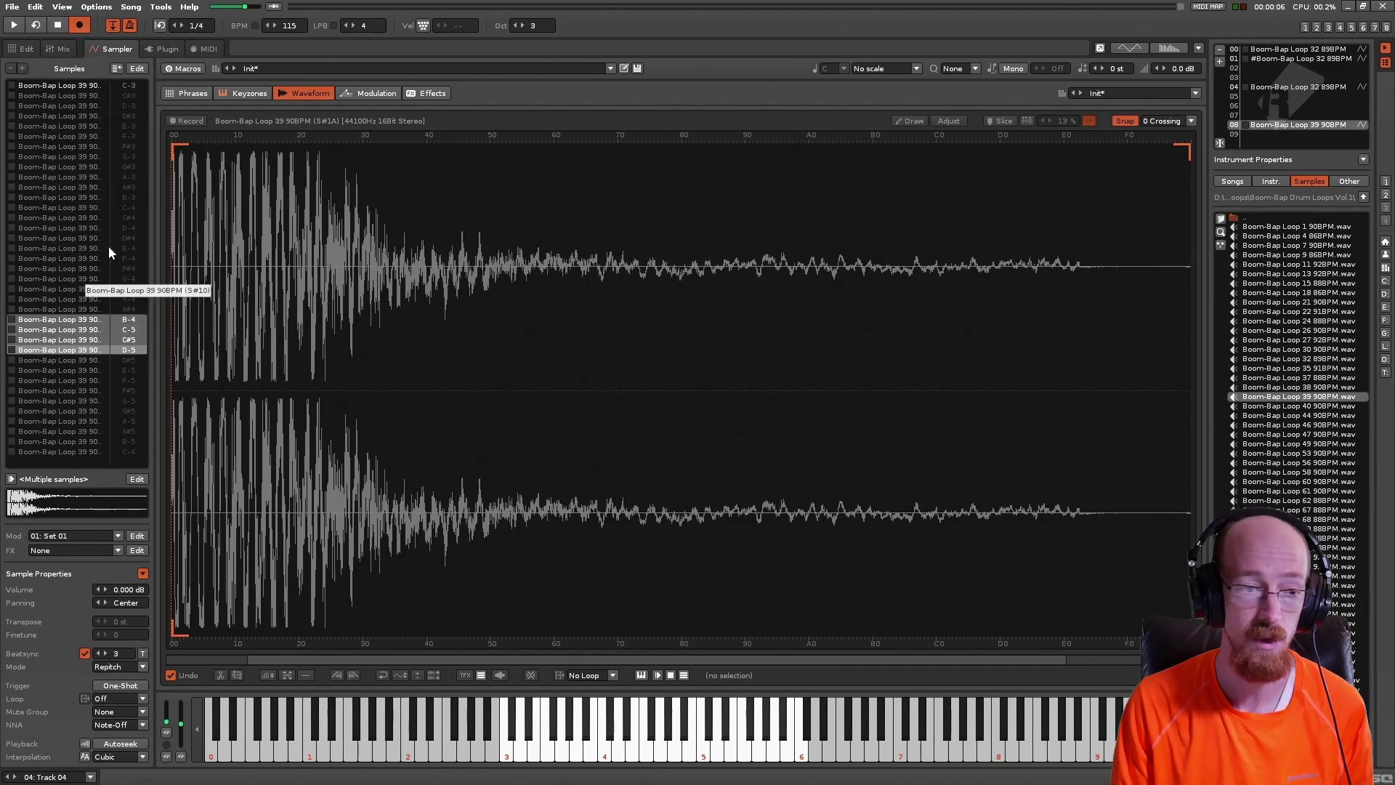
- Return to row 00 of Track 04 and drag Boom-Bap Loop 39 into the list as slot 09
{"action": "left_click", "coordinate": [22, 49]}
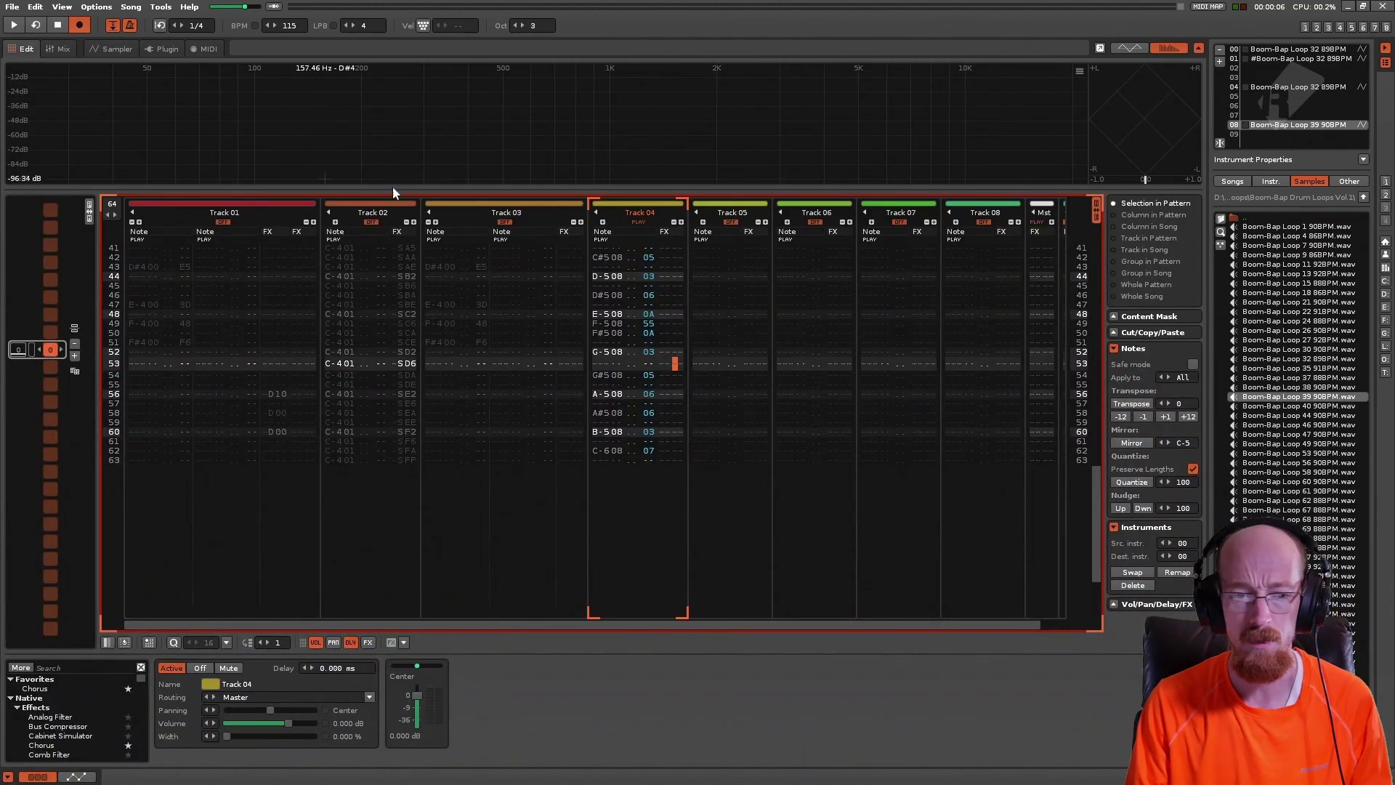
{"action": "scroll", "coordinate": [660, 351], "scroll_direction": "up", "scroll_amount": 13}
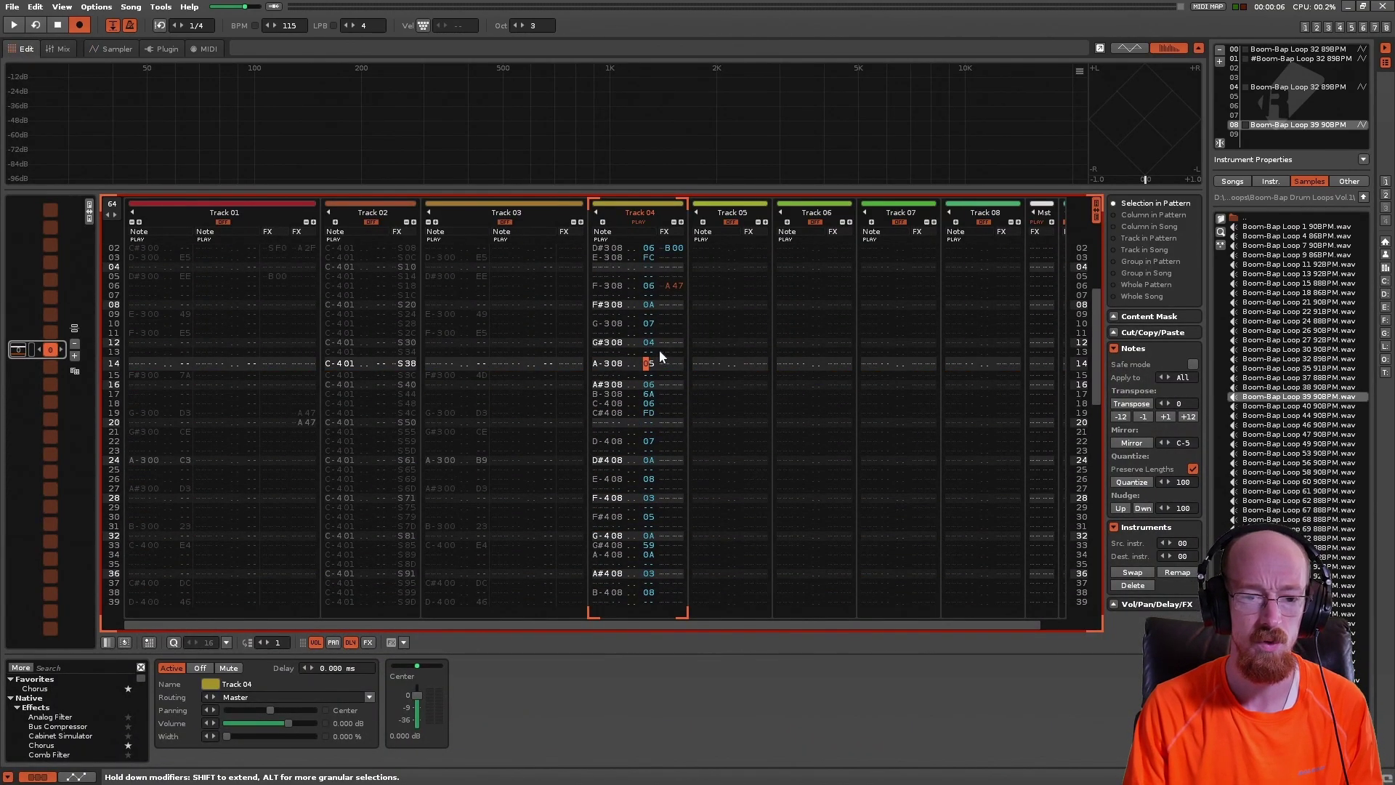
{"action": "scroll", "coordinate": [660, 350], "scroll_direction": "up", "scroll_amount": 3}
{"action": "left_click", "coordinate": [617, 325]}
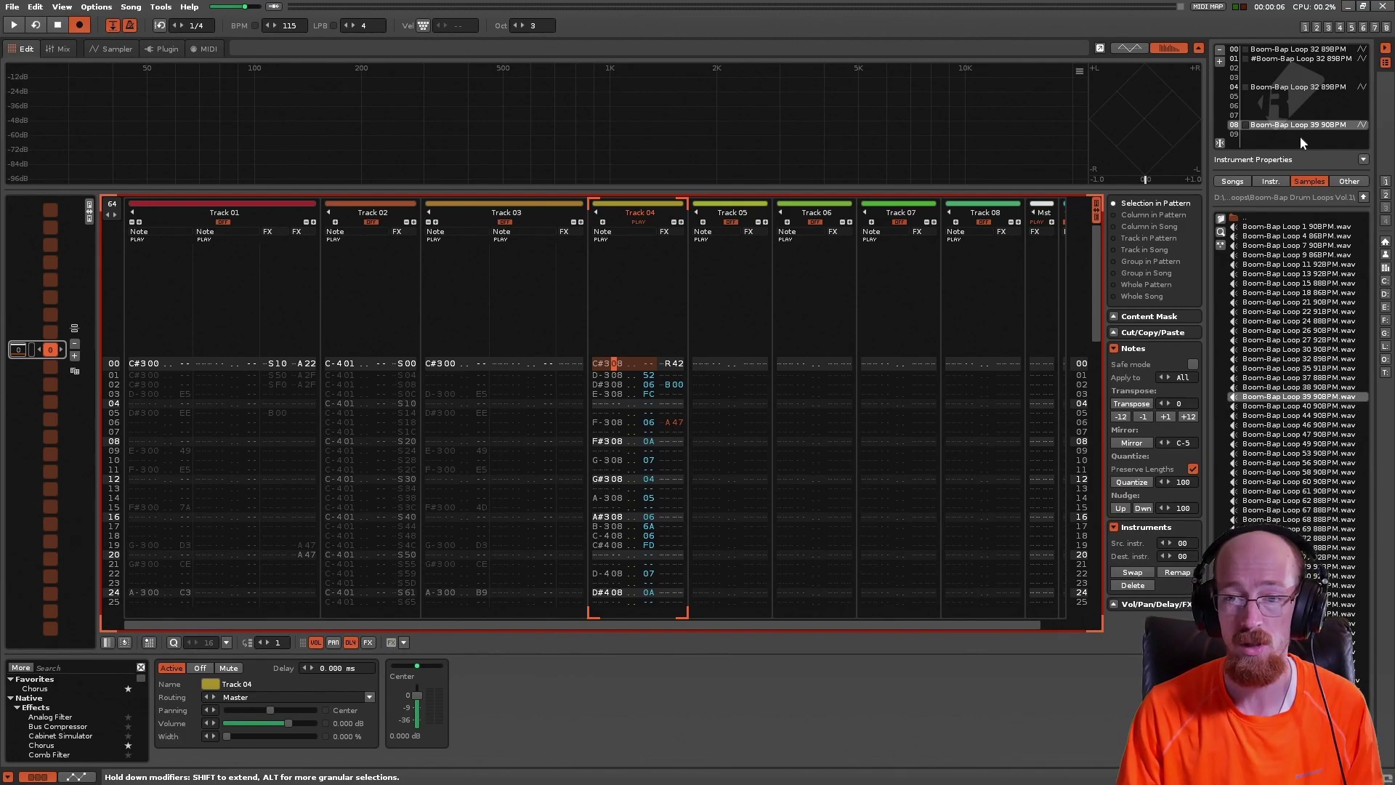
{"action": "left_click_drag", "start_coordinate": [1294, 126], "coordinate": [1275, 133]}
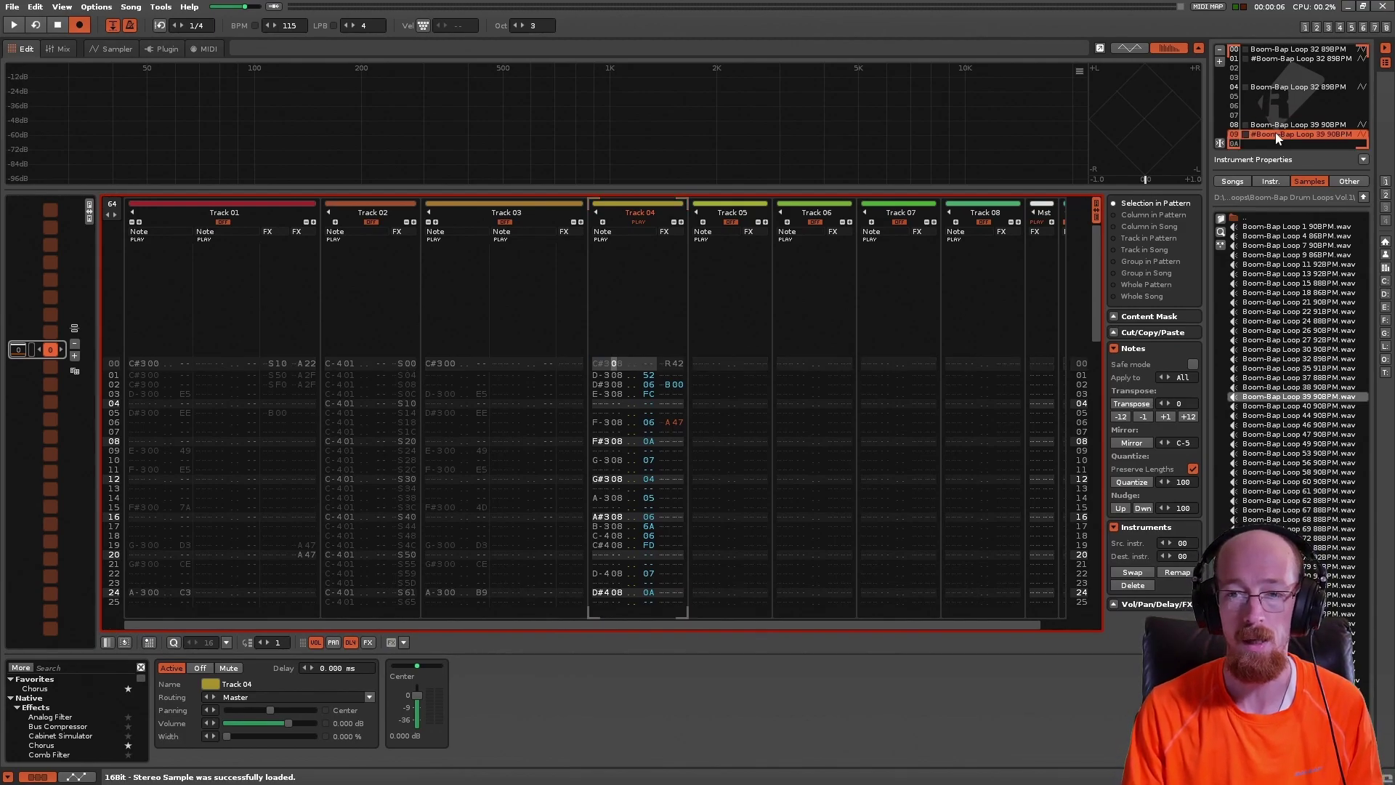
- Select all slice markers on the slot 09 loop's waveform and delete them
{"action": "left_click", "coordinate": [112, 47]}
{"action": "left_click", "coordinate": [64, 105]}
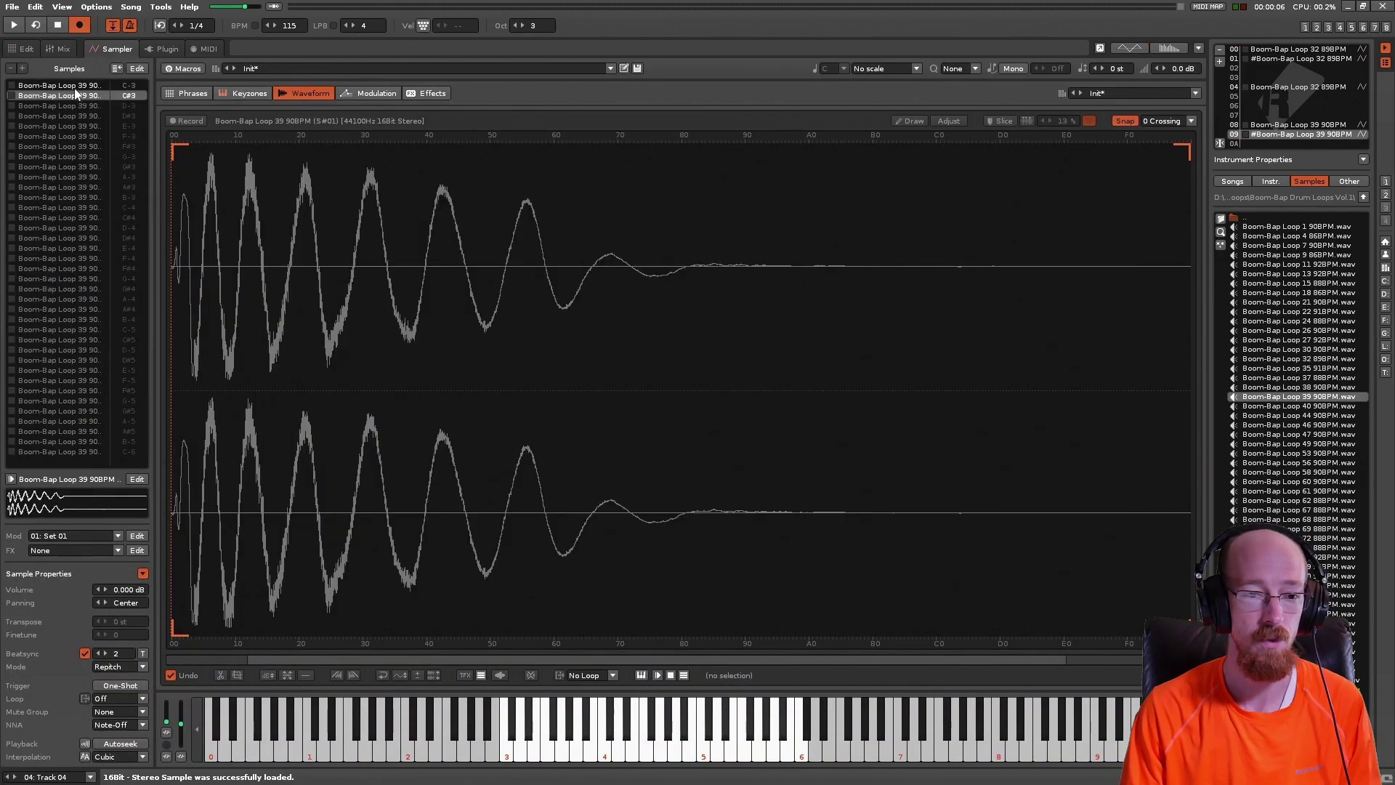
{"action": "left_click", "coordinate": [72, 86]}
{"action": "right_click", "coordinate": [373, 236]}
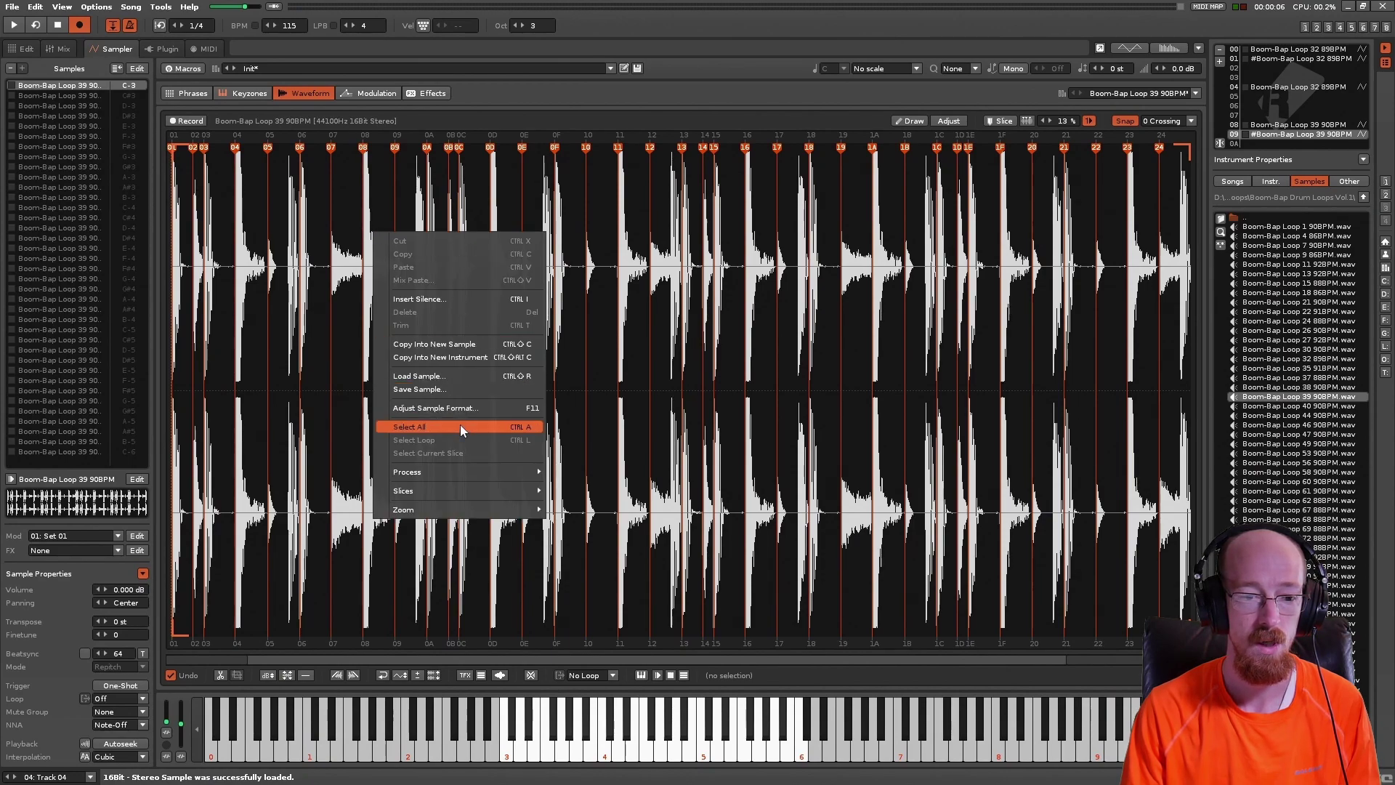
{"action": "mouse_move", "coordinate": [452, 492]}
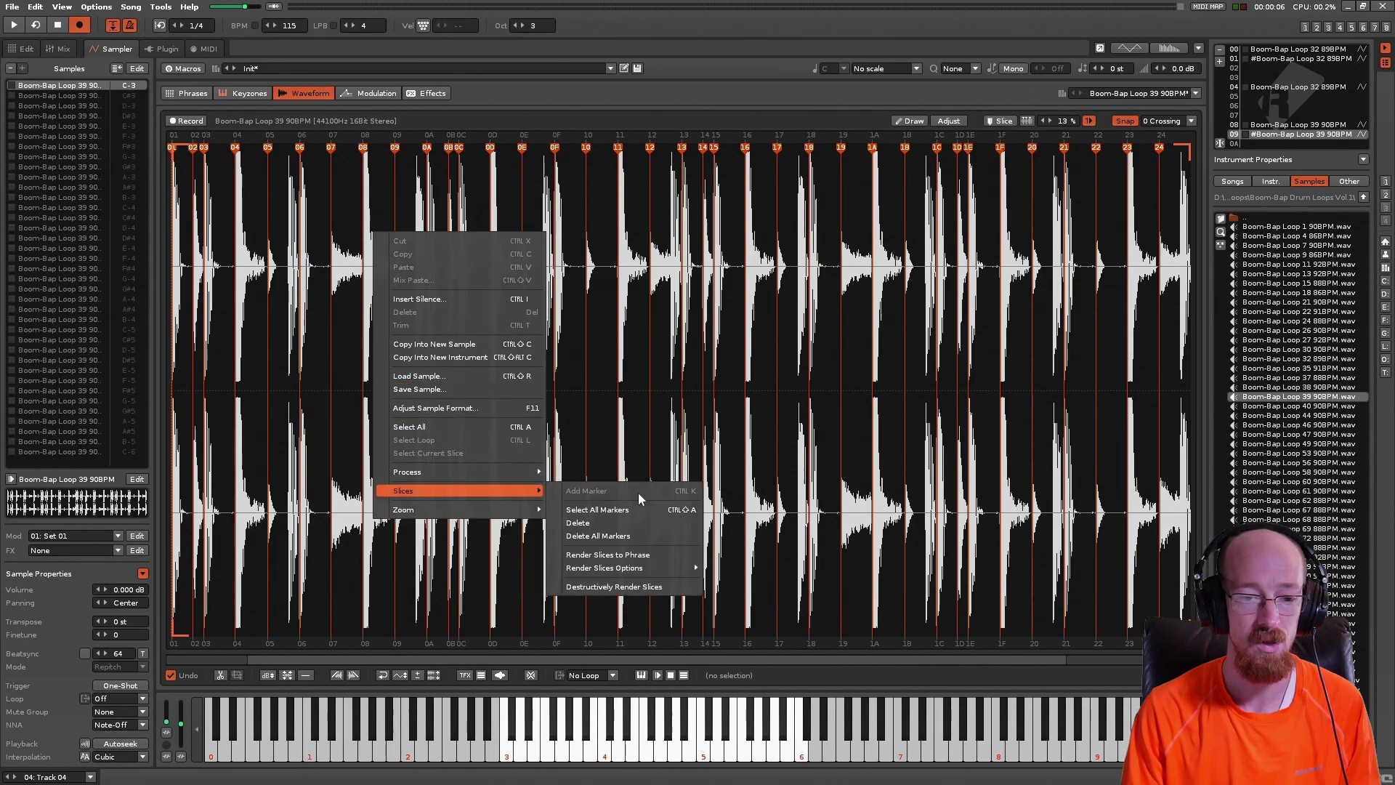
{"action": "left_click", "coordinate": [682, 511]}
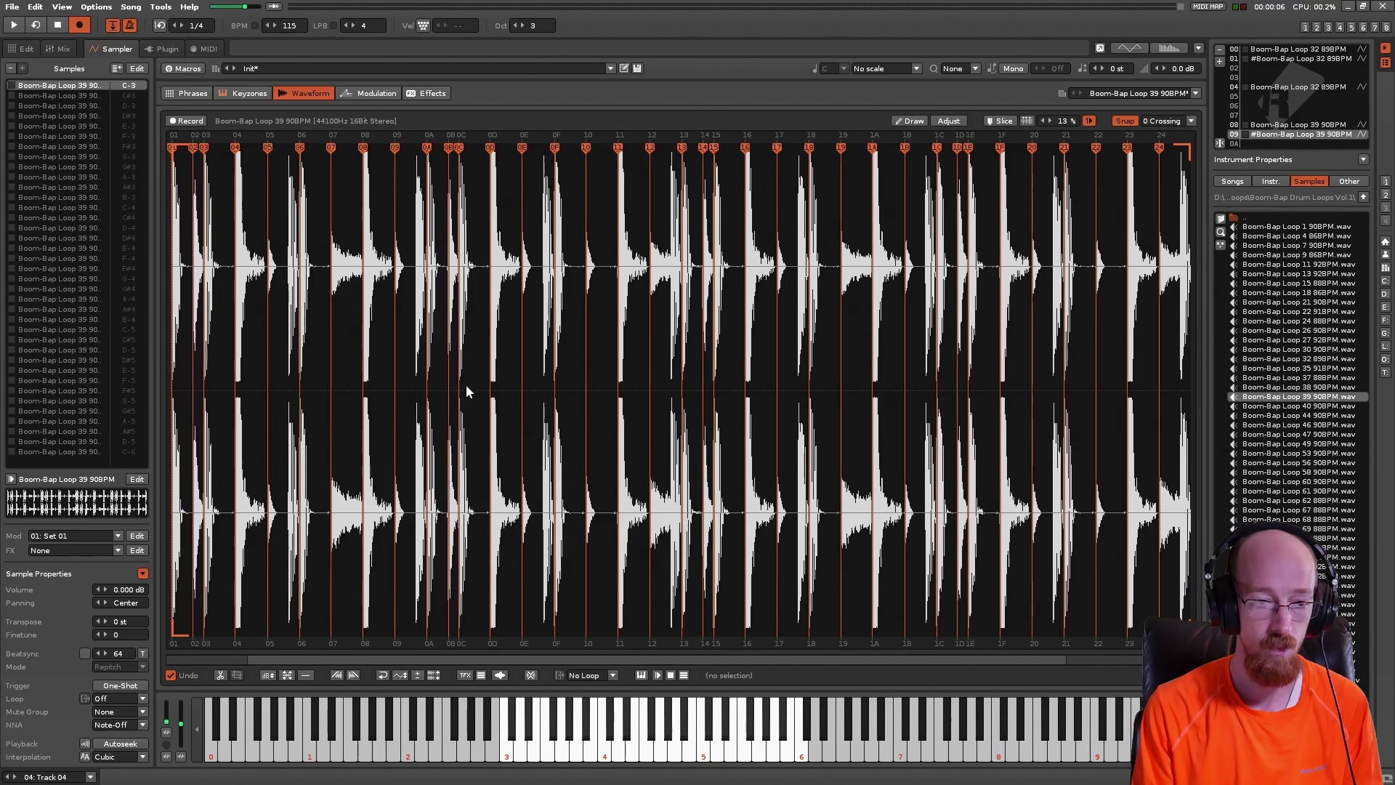
{"action": "key", "text": "Delete"}
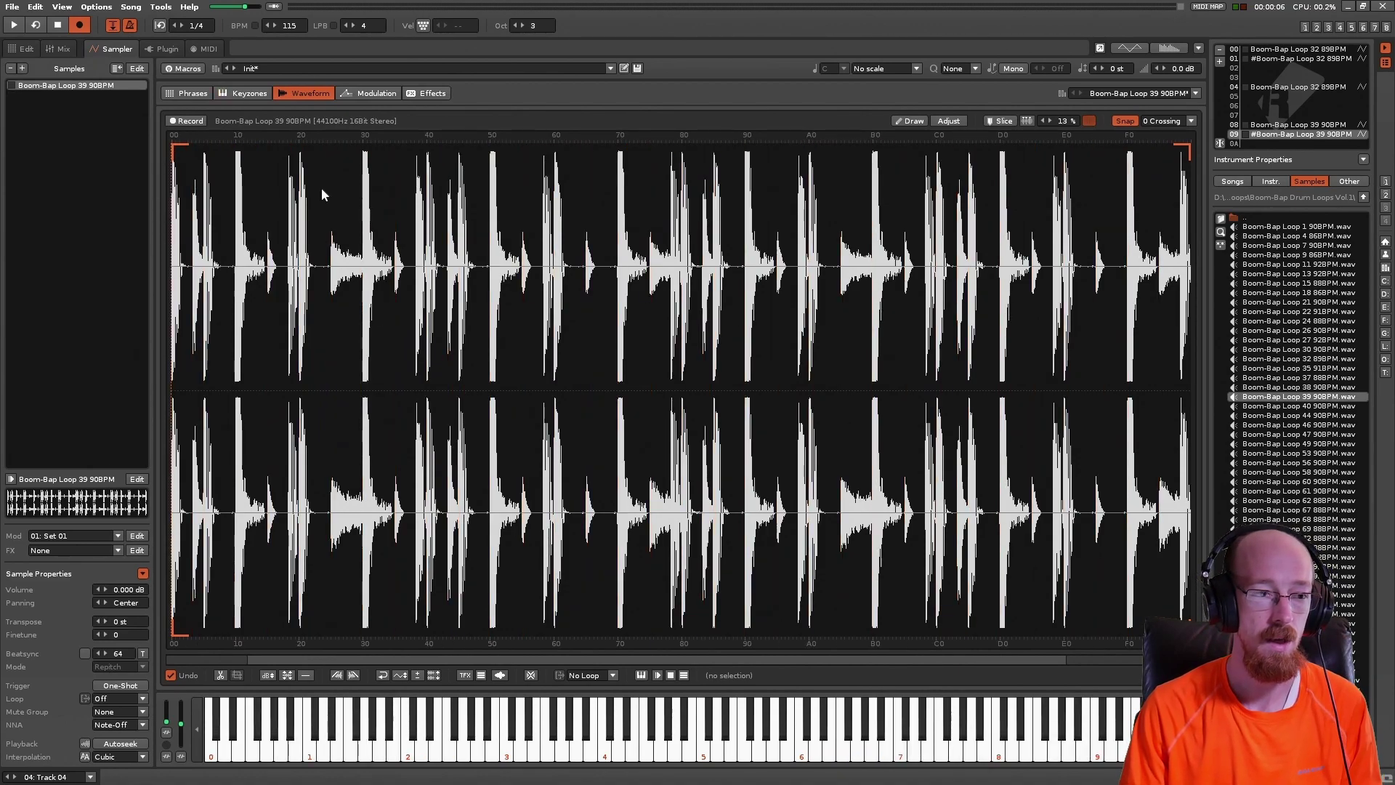
- Enter a C-4 note of instrument 09 at row 00 of Track 05
{"action": "left_click", "coordinate": [26, 49]}
{"action": "left_click", "coordinate": [702, 363]}
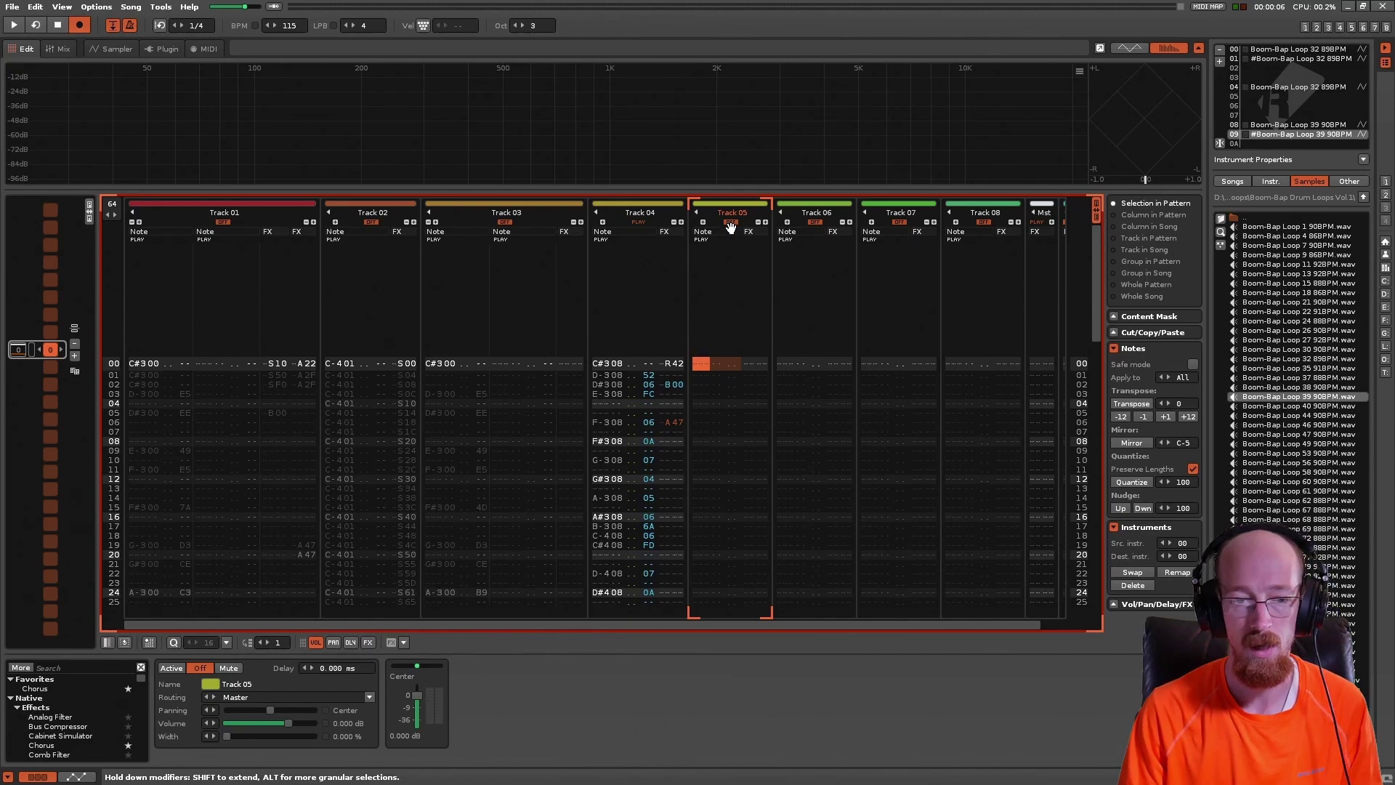
{"action": "key", "text": "q"}
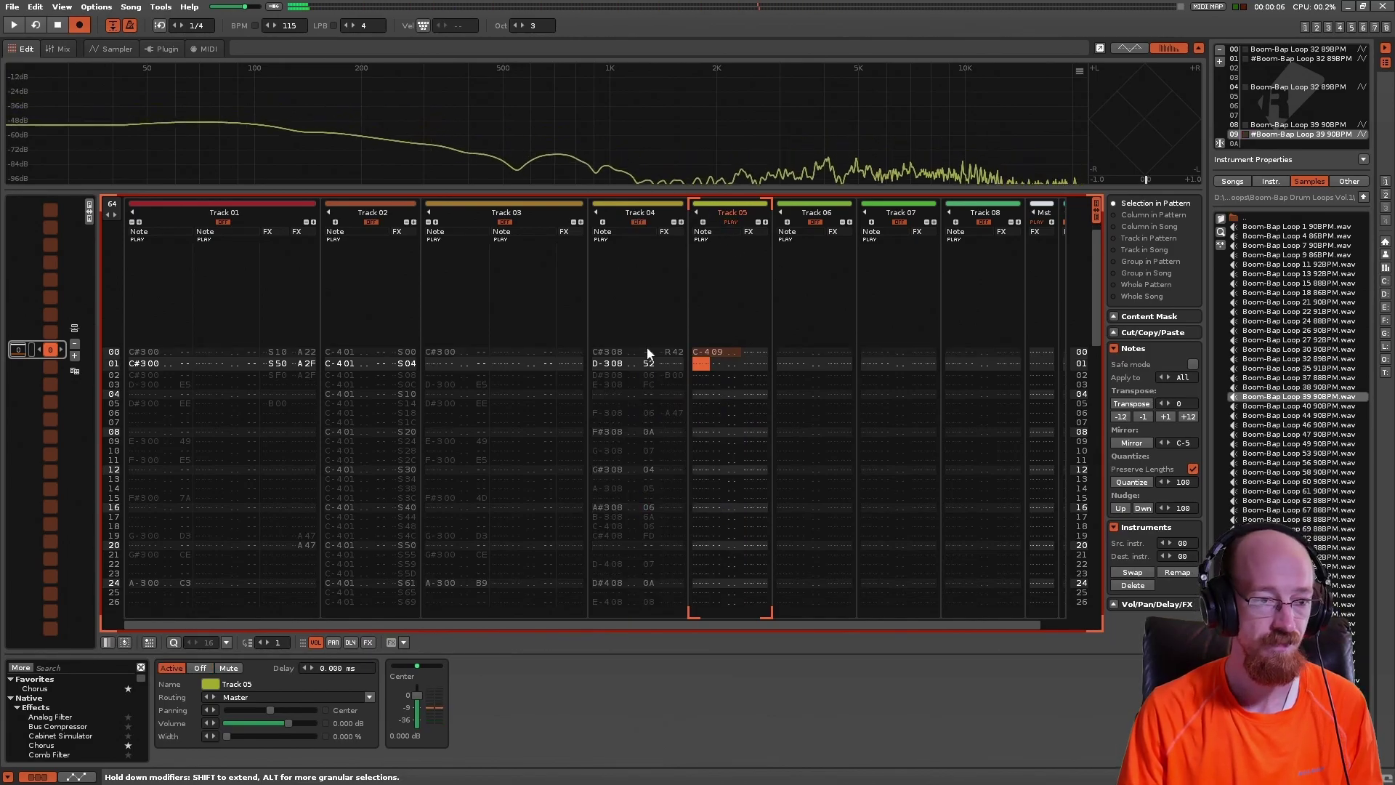
- Audition the loop with Beatsync and Time-Stretch (Percussion) mode, then switch Beatsync off
{"action": "left_click", "coordinate": [113, 49]}
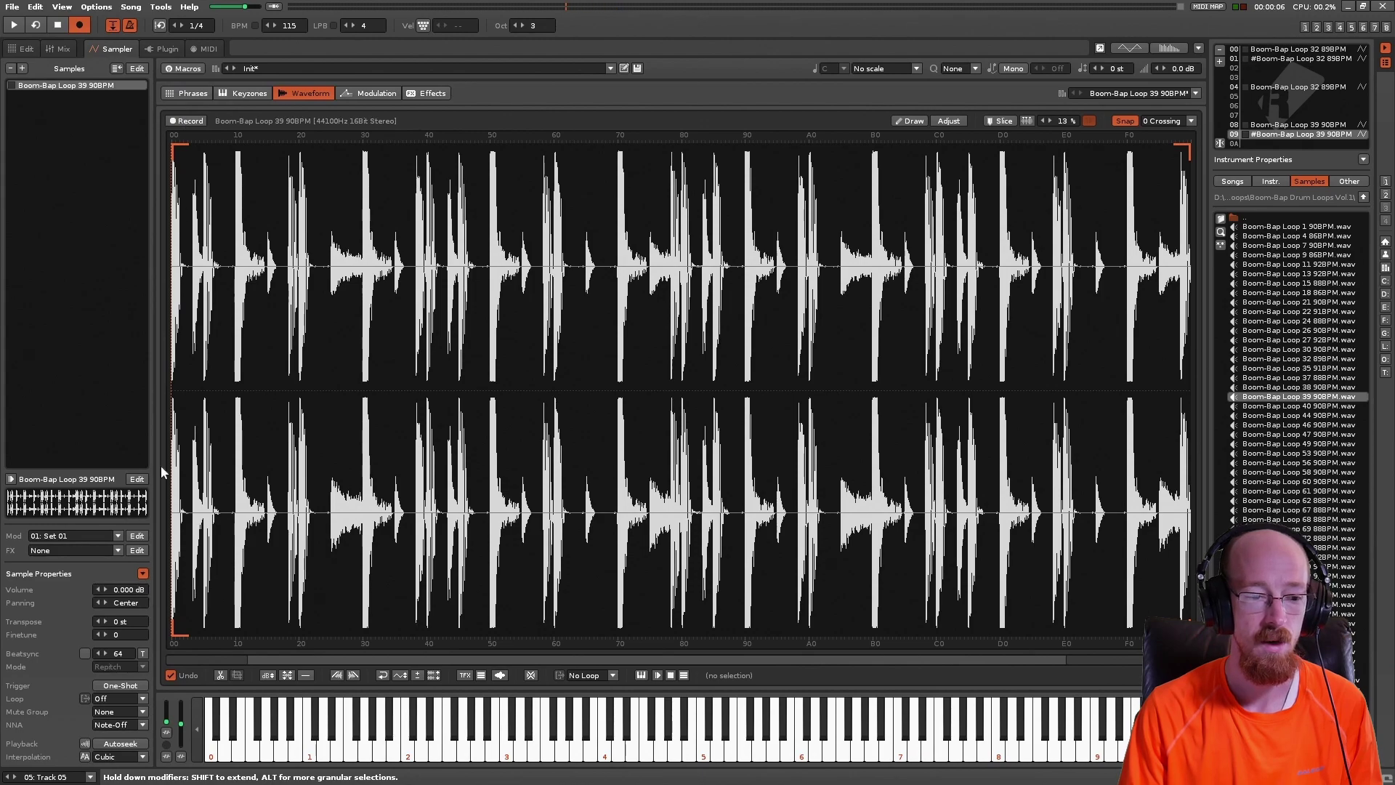
{"action": "left_click", "coordinate": [85, 656]}
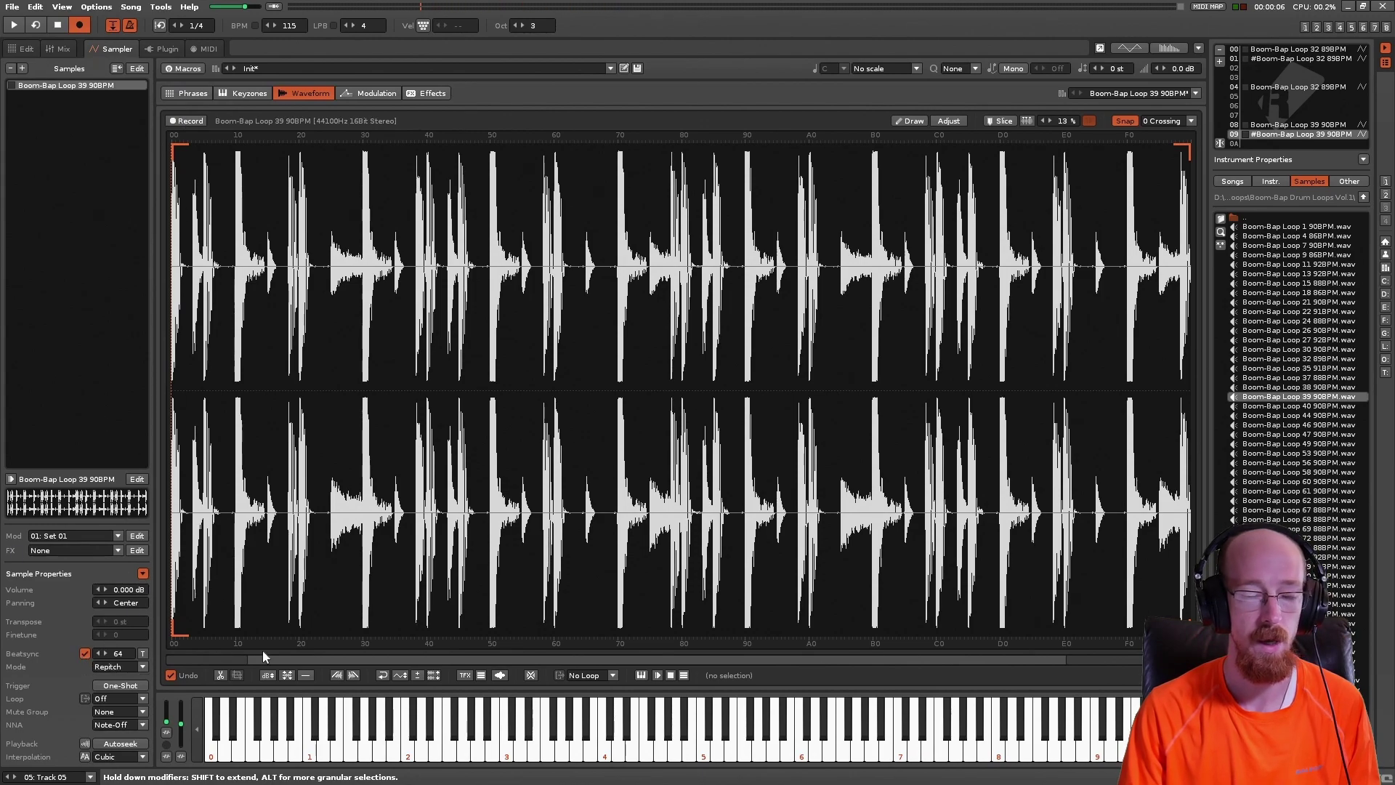
{"action": "key", "text": "space"}
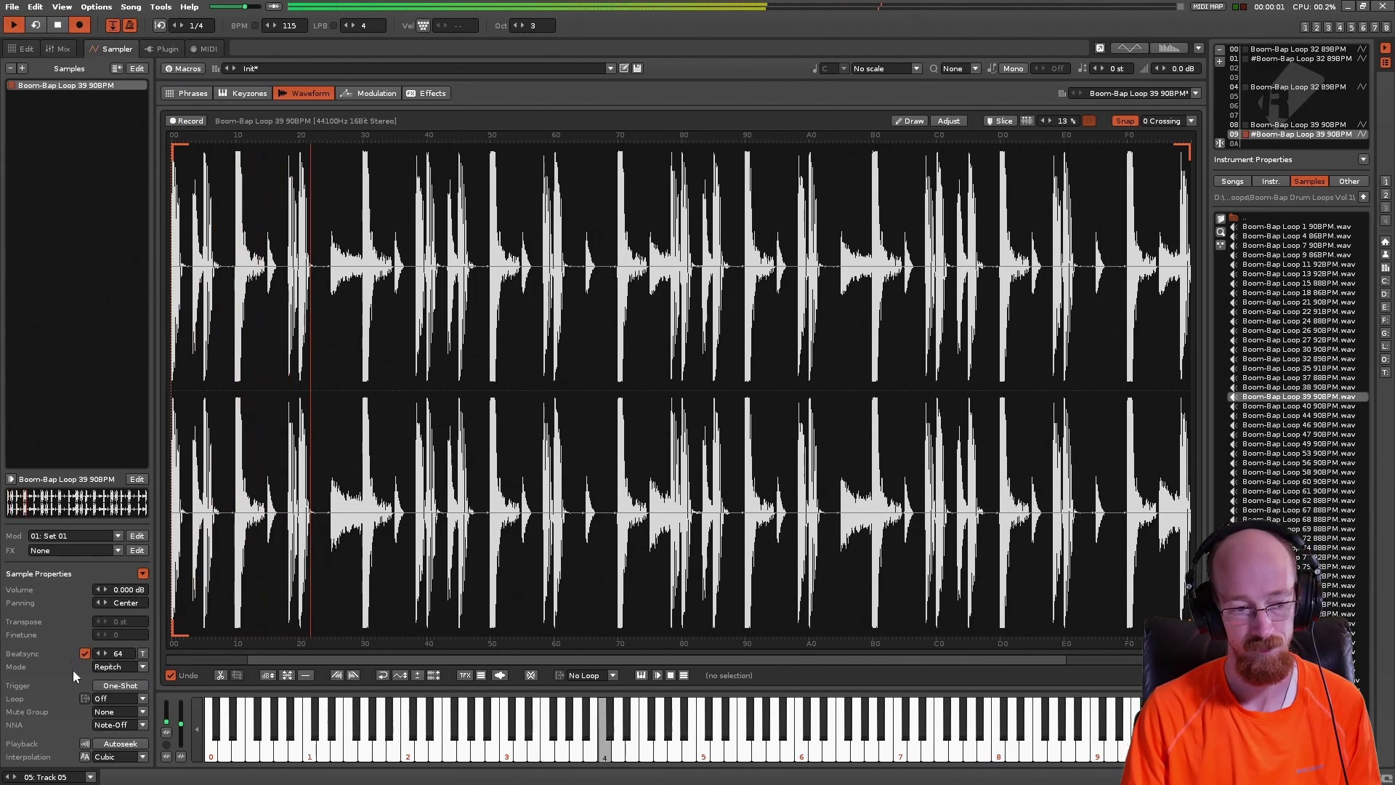
{"action": "key", "text": "space"}
{"action": "left_click", "coordinate": [143, 666]}
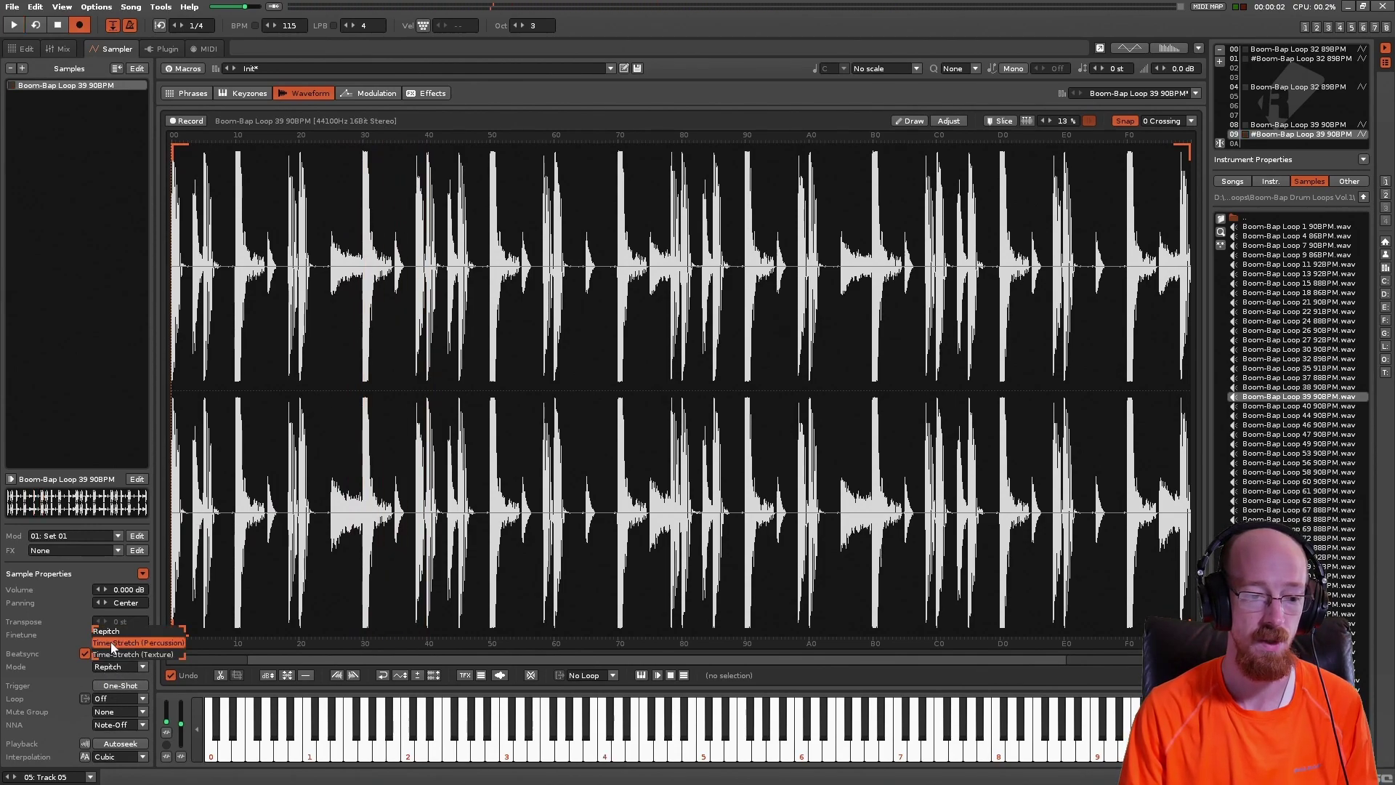
{"action": "left_click", "coordinate": [122, 642]}
{"action": "key", "text": "space"}
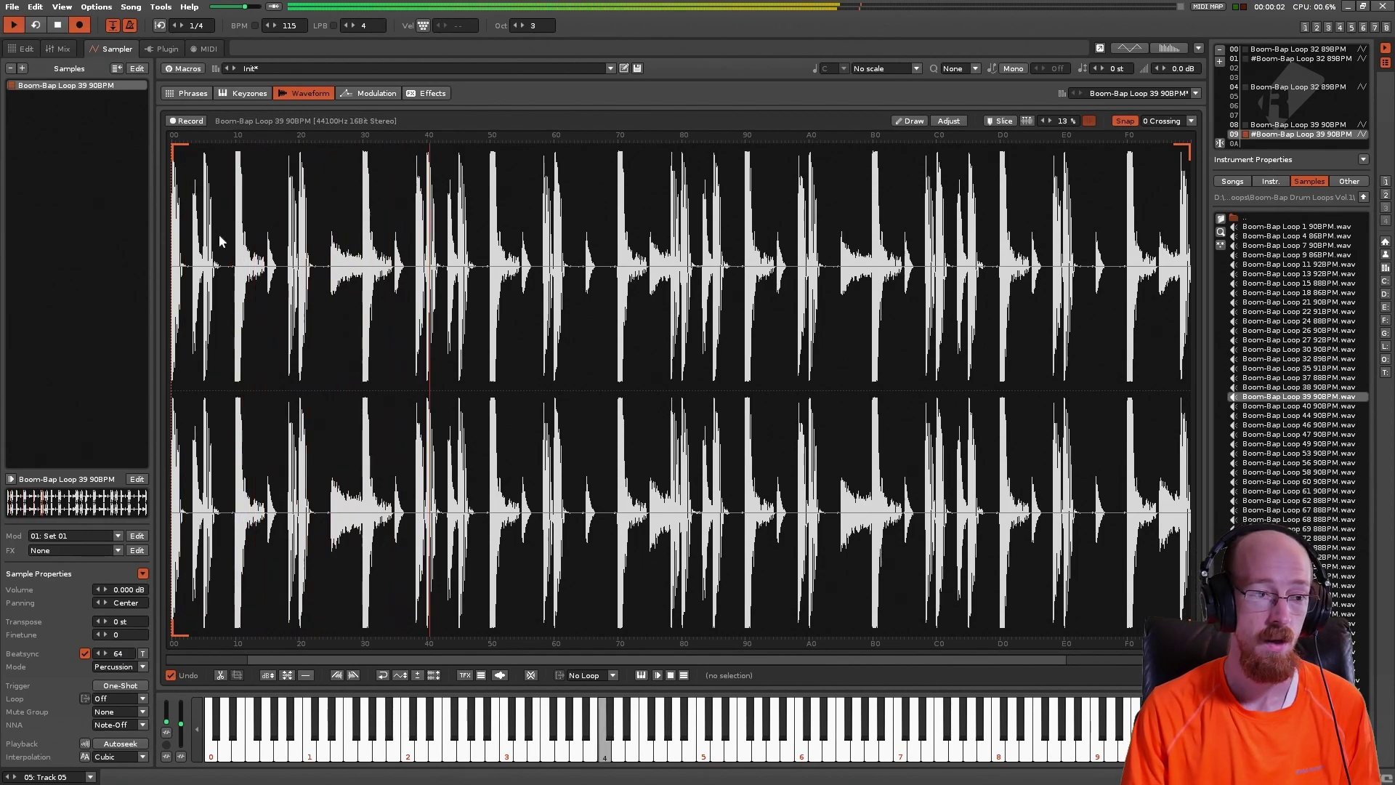
{"action": "key", "text": "space"}
{"action": "left_click", "coordinate": [85, 653]}
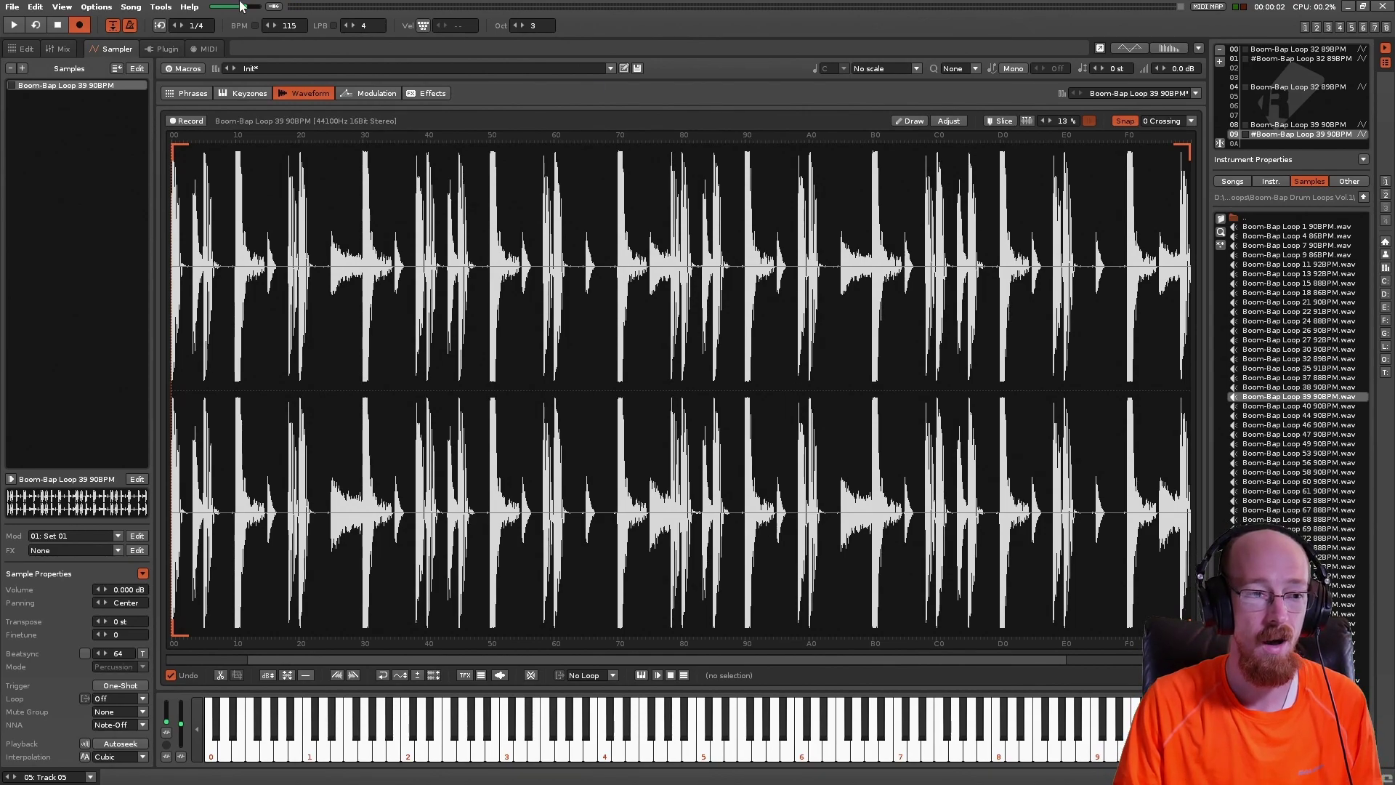
- Fill every row of Track 05 with the C-4 note of instrument 09
{"action": "left_click", "coordinate": [26, 49]}
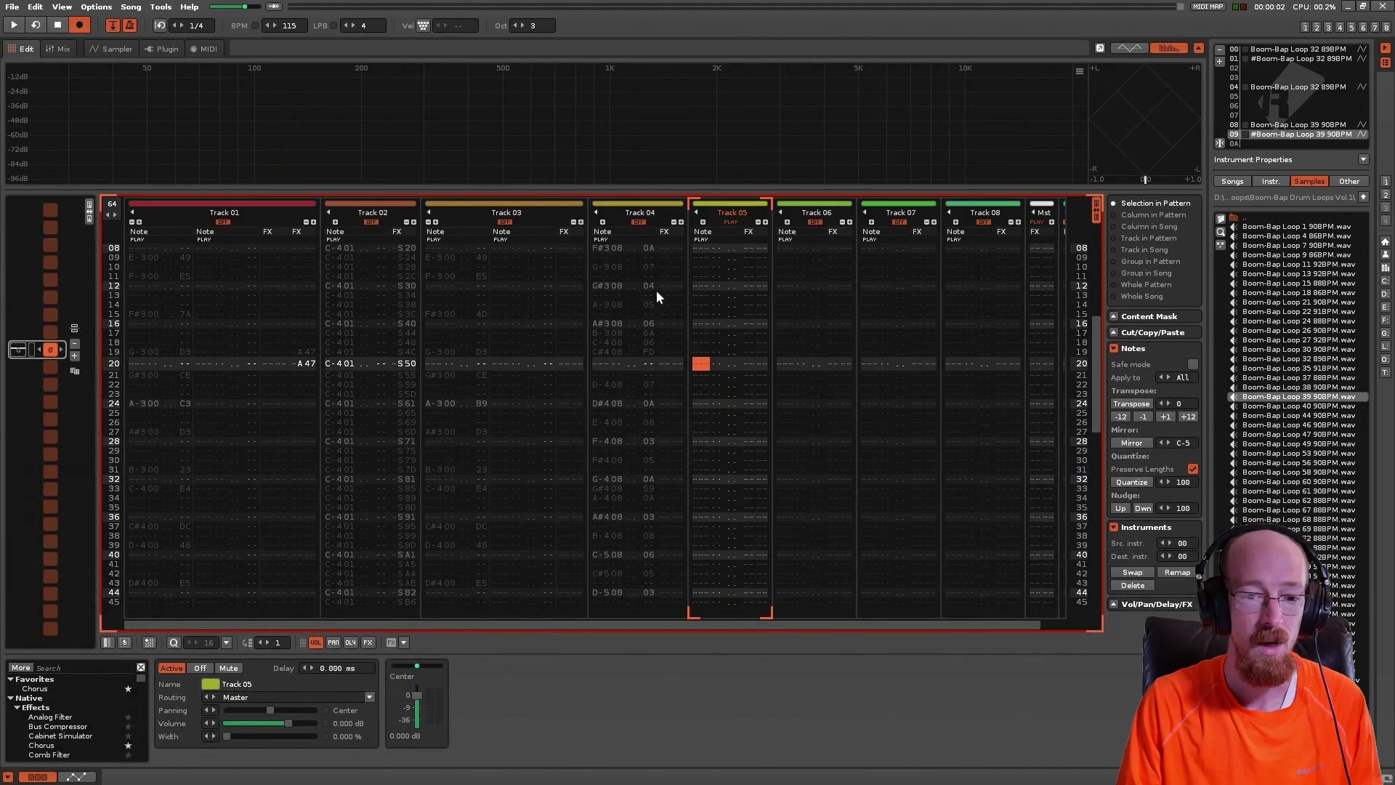
{"action": "key", "text": "space"}
{"action": "key", "text": "Home"}
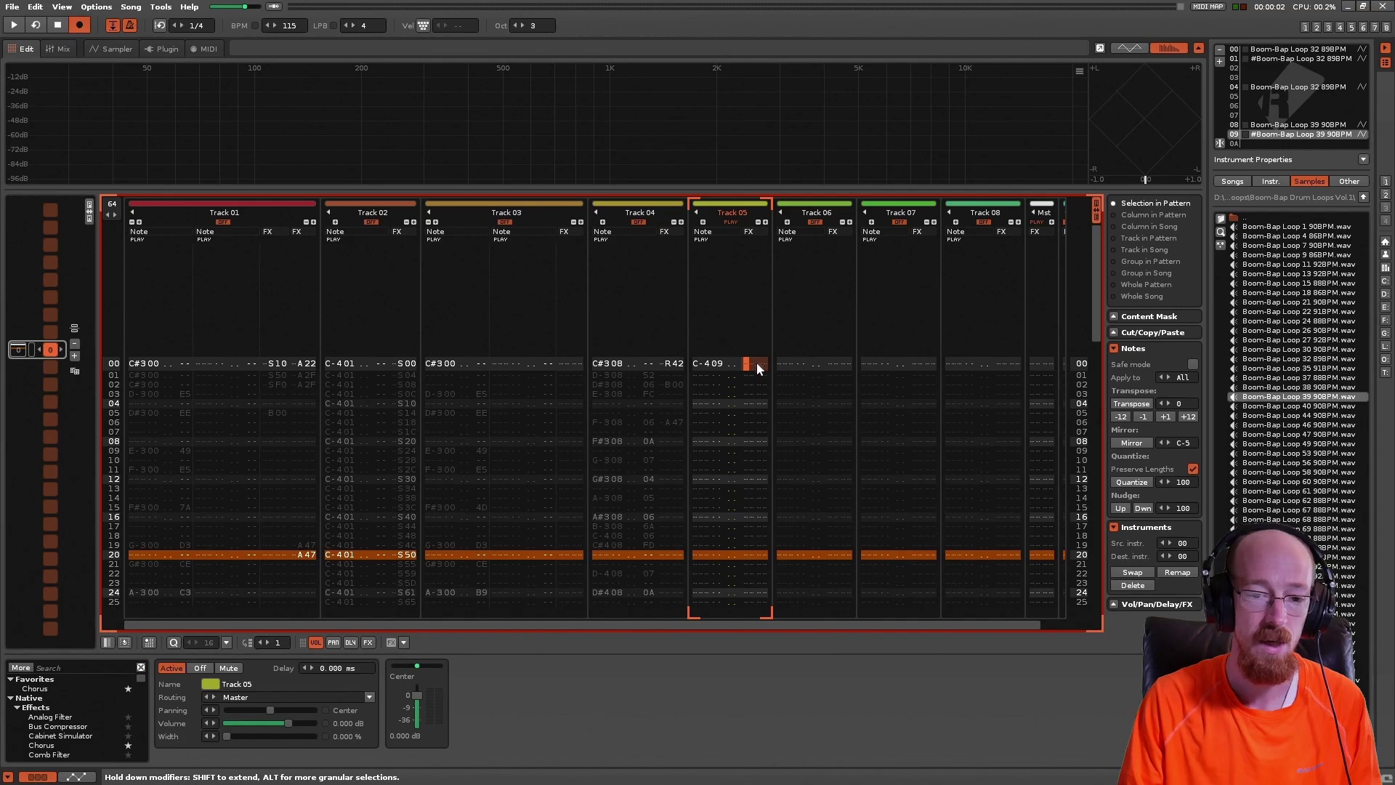
{"action": "key", "text": "Left"}
{"action": "key", "text": "Left"}
{"action": "key", "text": "Left"}
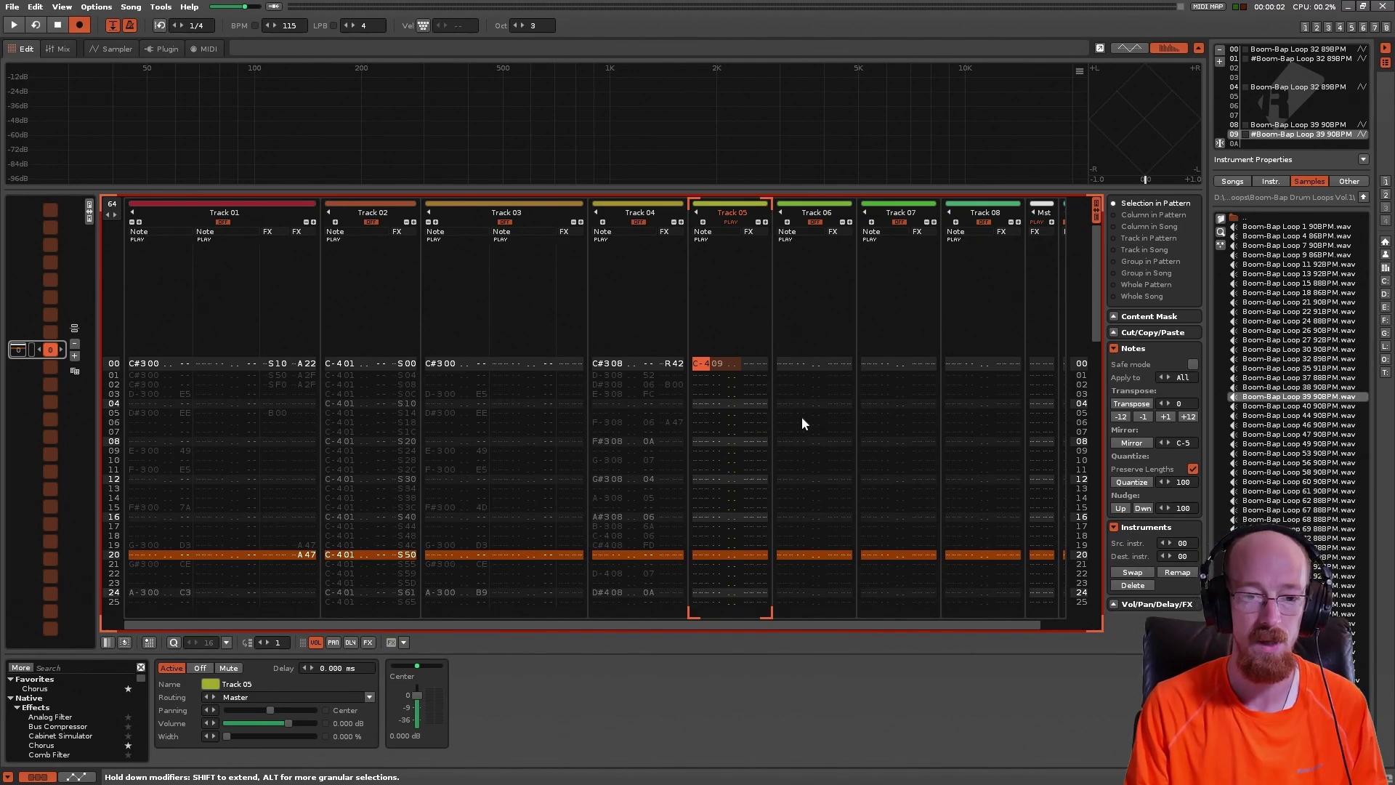
{"action": "key", "text": "ctrl+f"}
- Enter S00 and SFF in Track 05's effect column and interpolate a rising offset ramp
{"action": "key", "text": "Right"}
{"action": "key", "text": "Right"}
{"action": "key", "text": "Right"}
{"action": "type", "text": "s"}
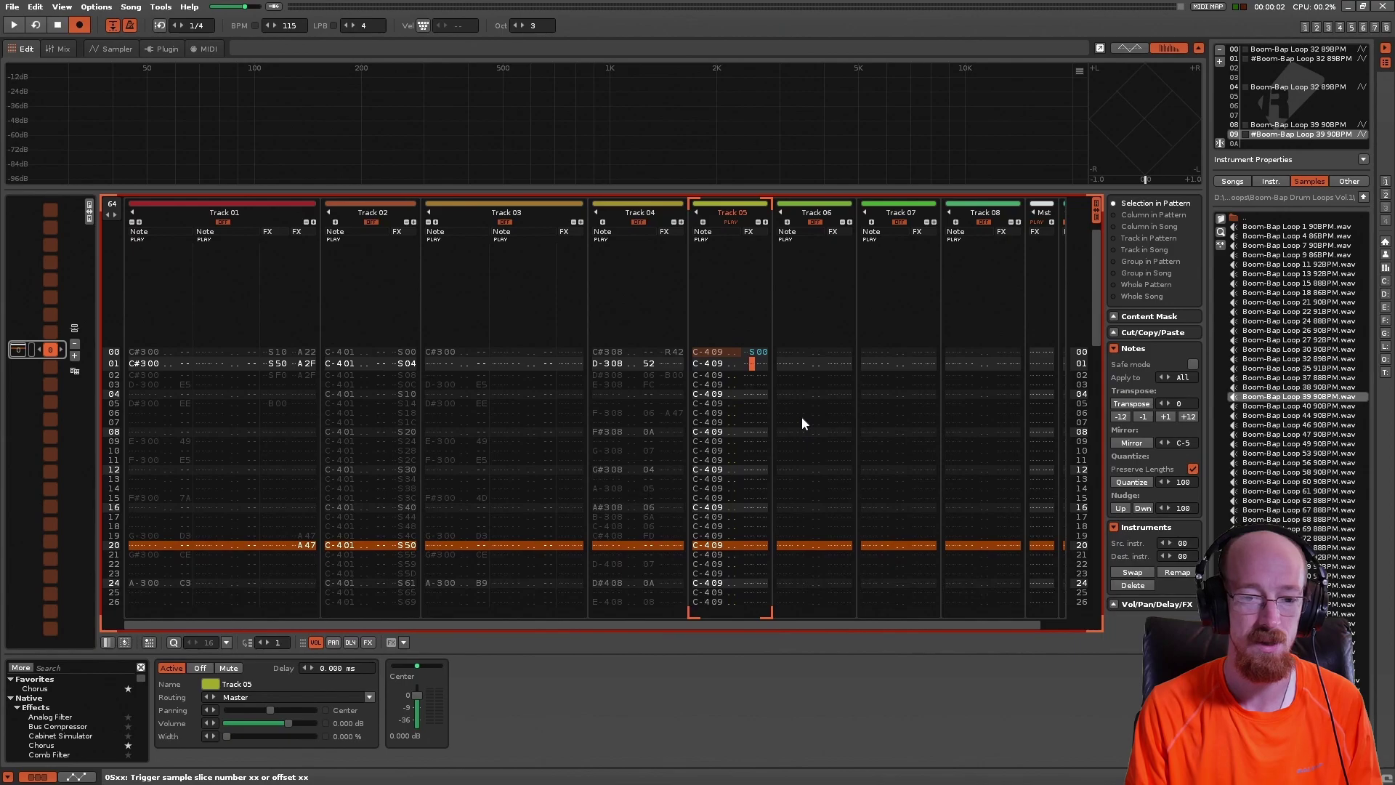
{"action": "key", "text": "Right"}
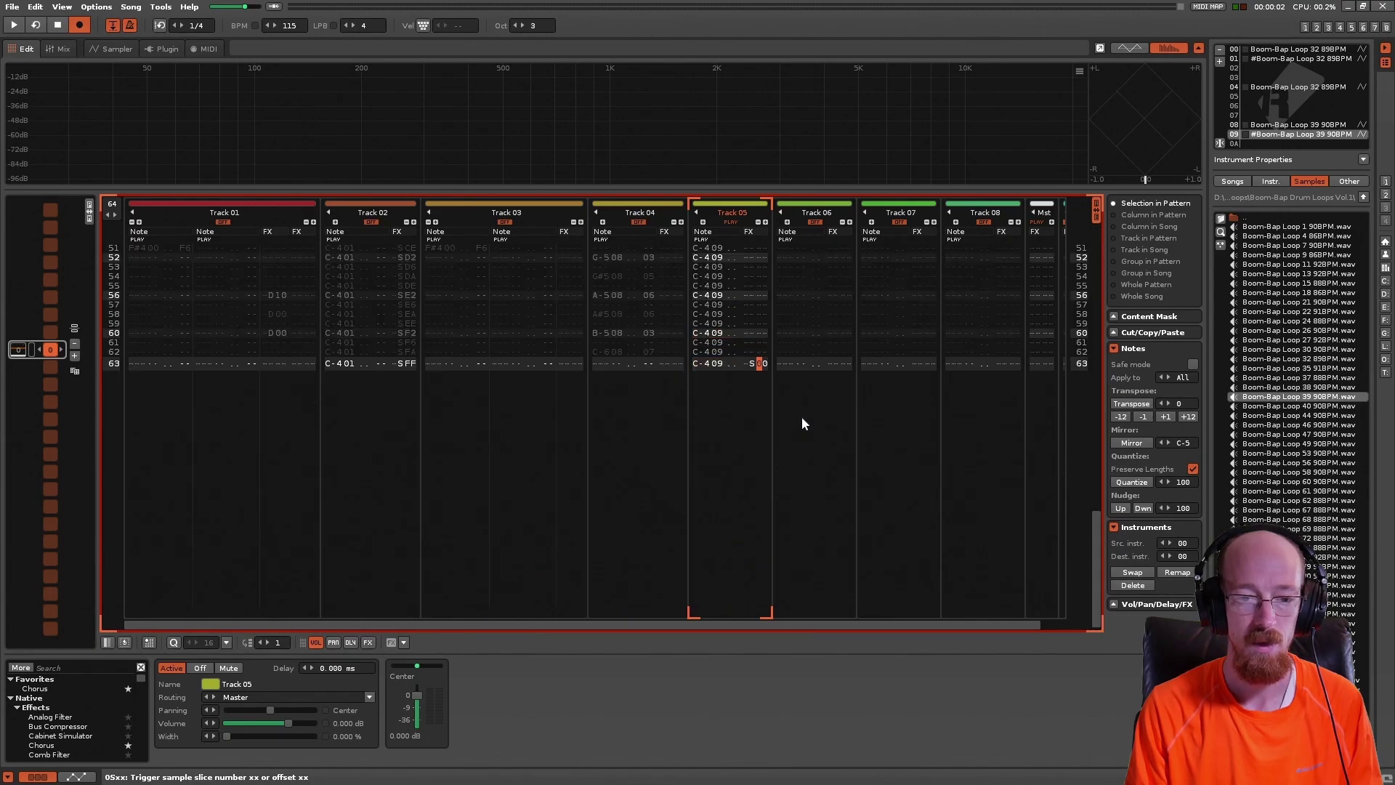
{"action": "type", "text": "ff"}
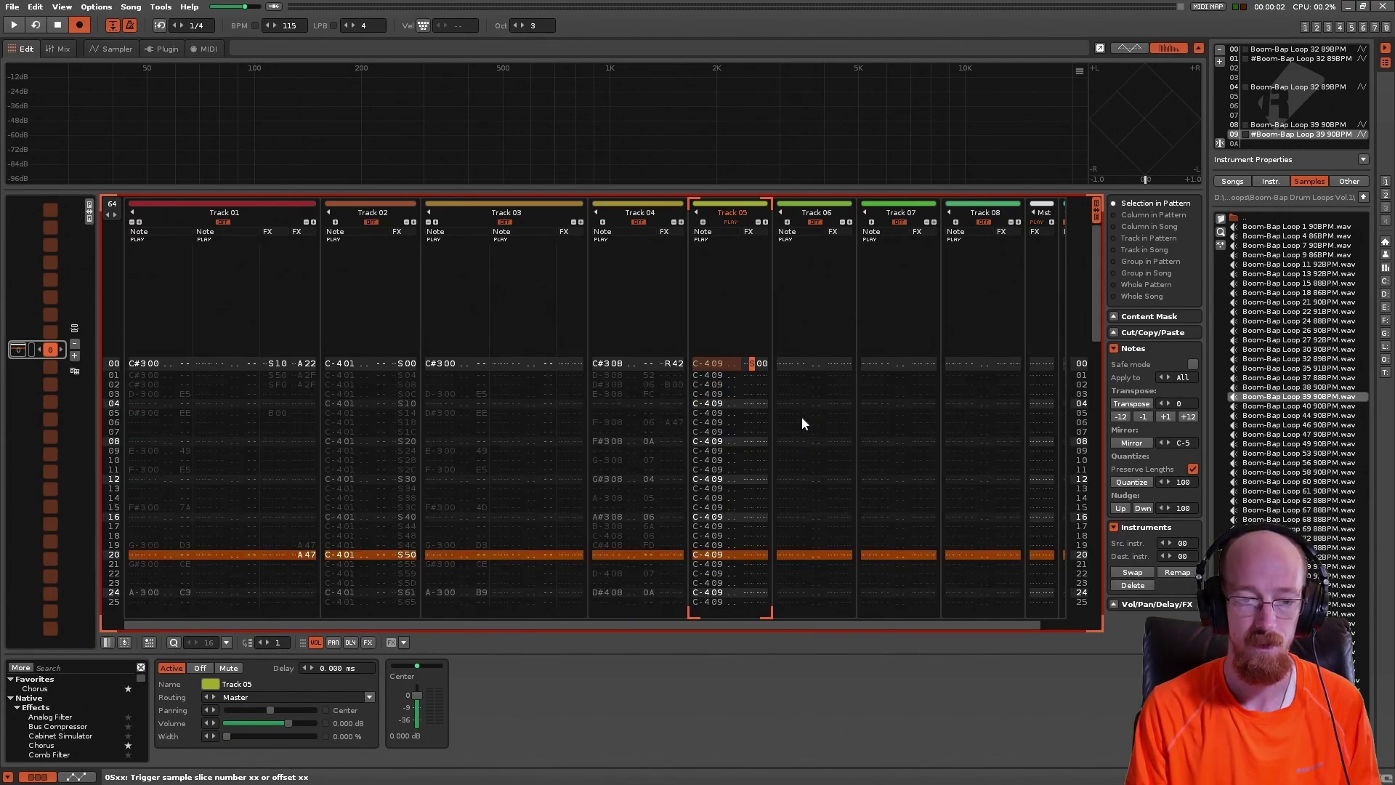
{"action": "key", "text": "shift+End"}
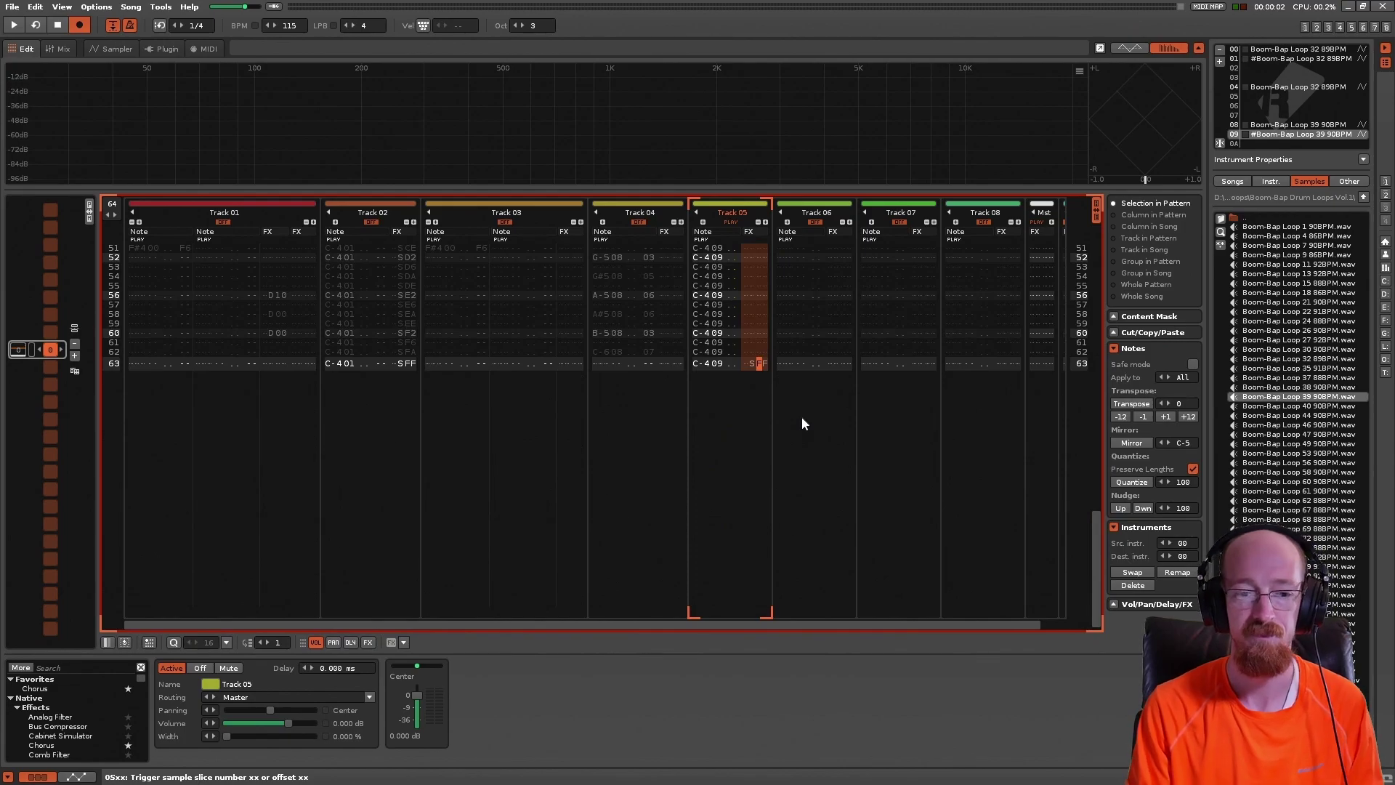
{"action": "key", "text": "ctrl+i"}
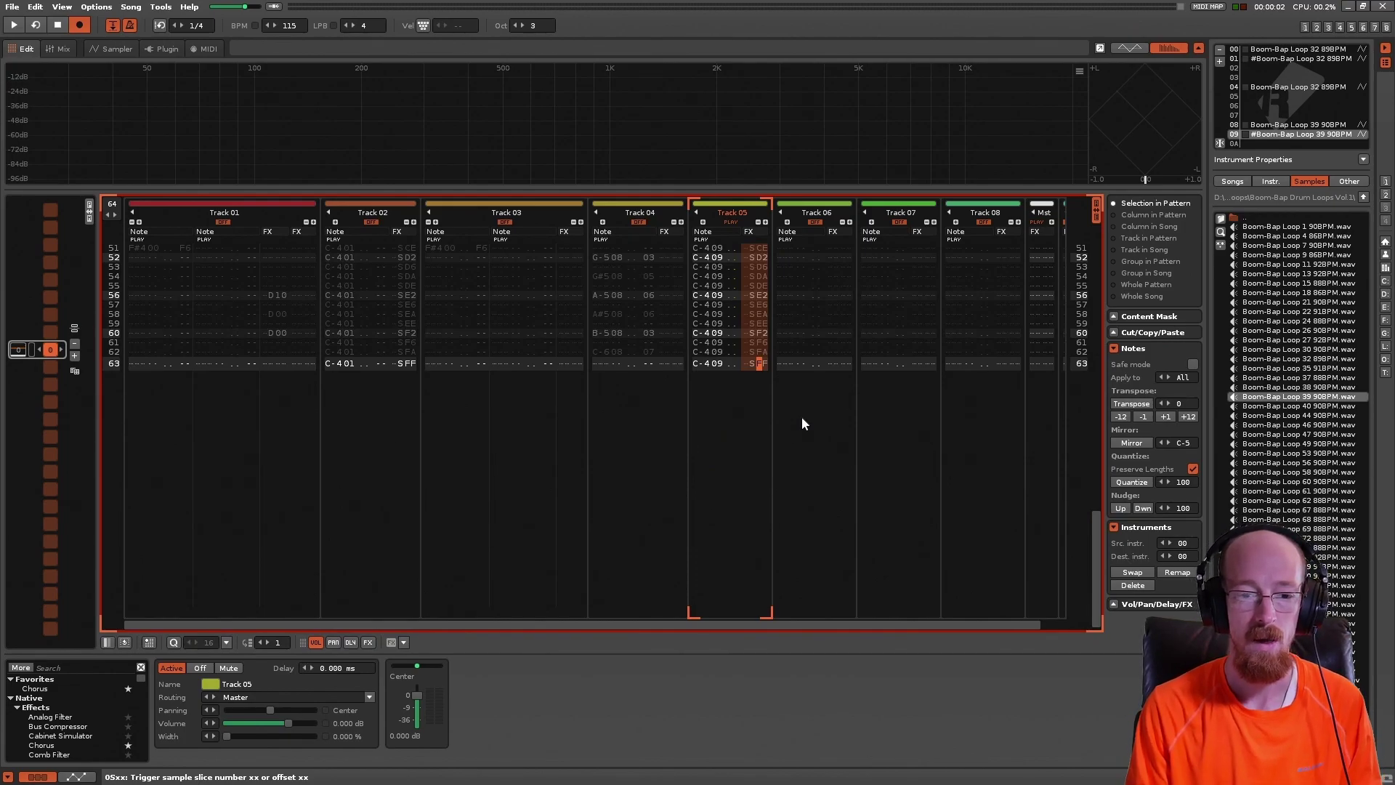
{"action": "key", "text": "Home"}
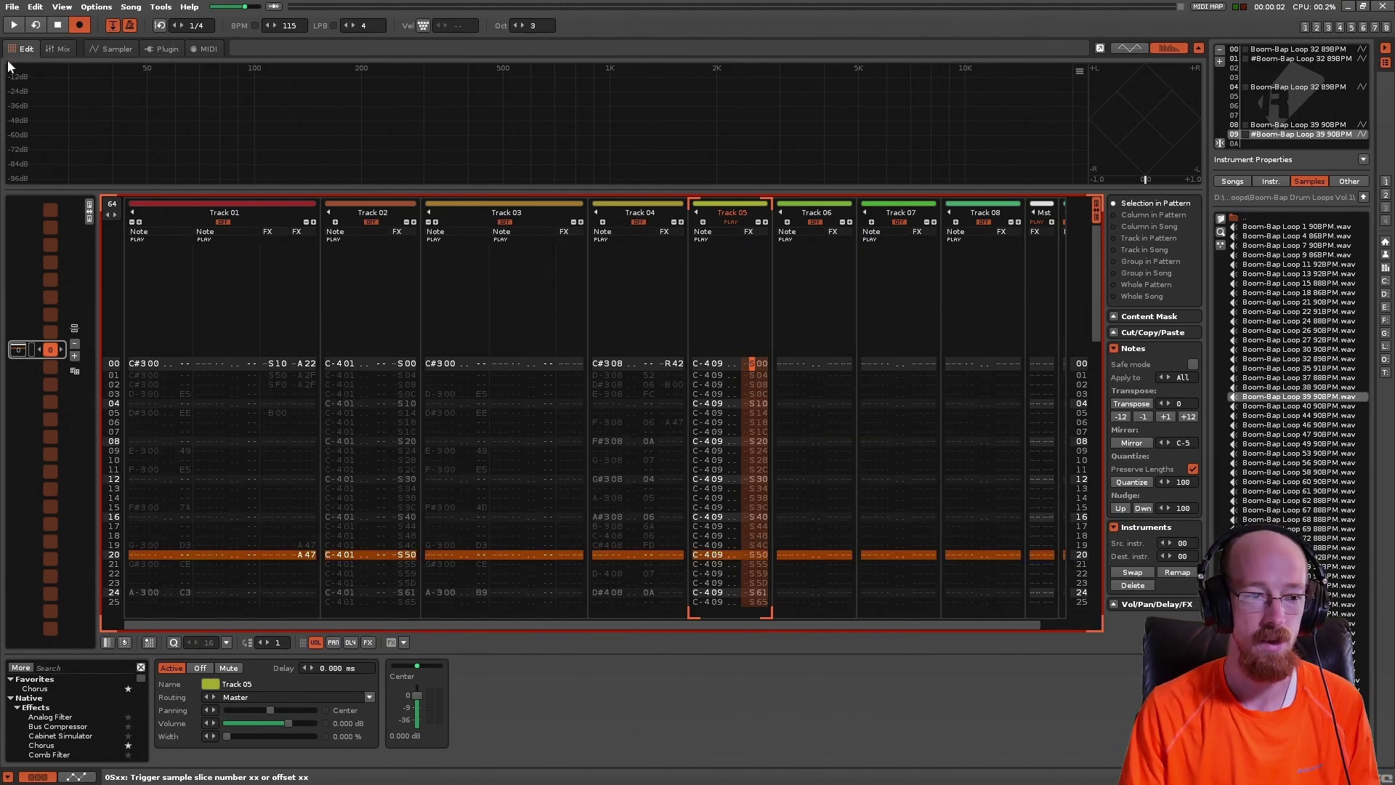
{"action": "left_click", "coordinate": [109, 49]}
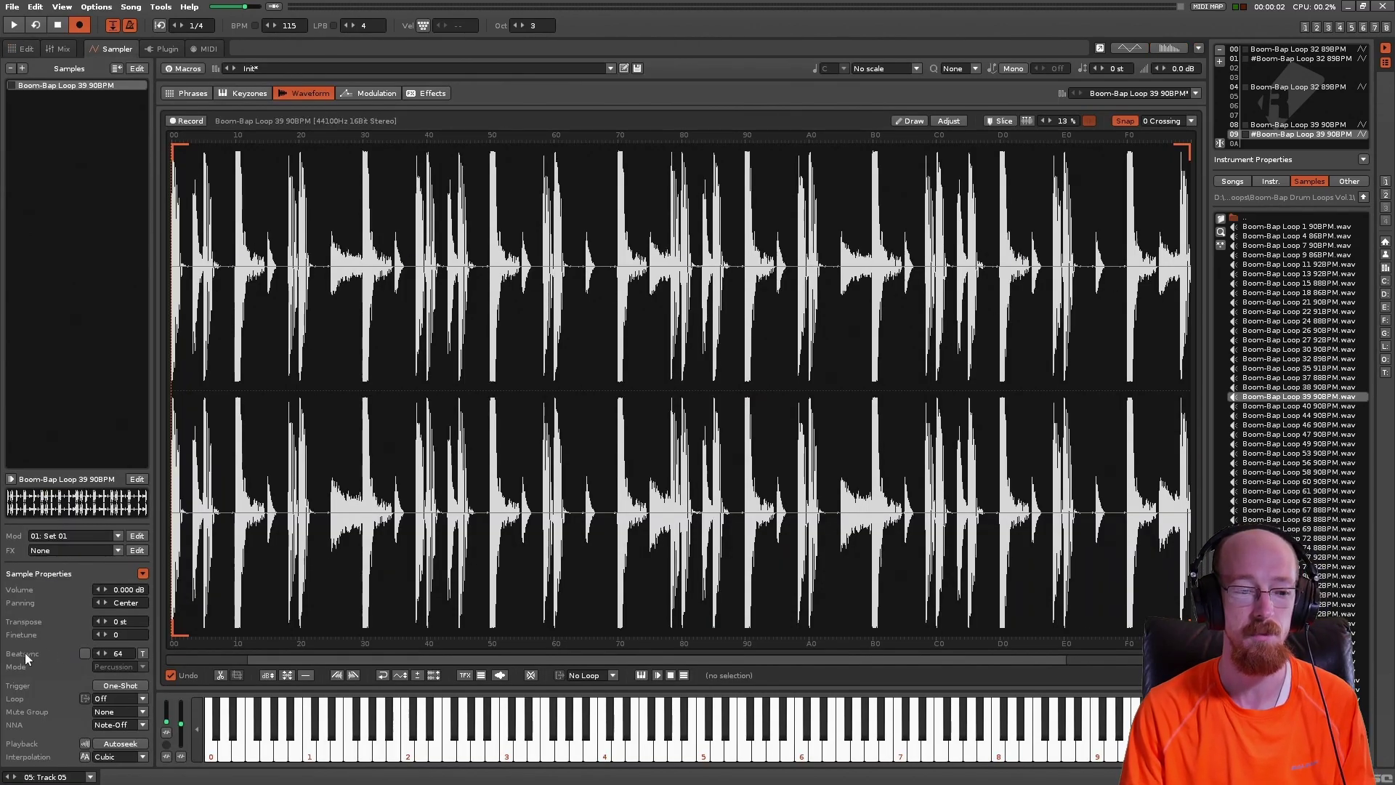
- Play the loop briefly, stop it, and return to Track 05's slice-offset ramp in the pattern
{"action": "key", "text": "space"}
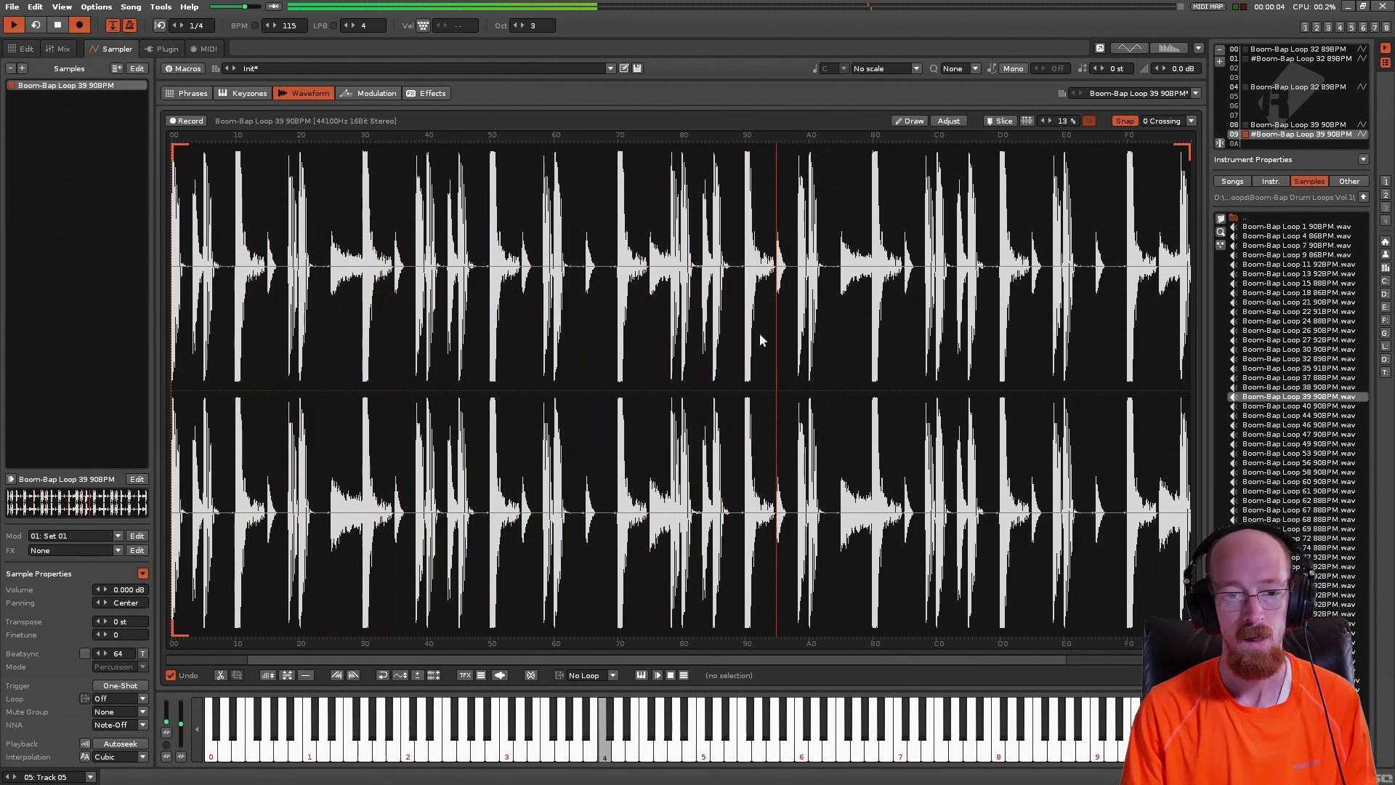
{"action": "key", "text": "space"}
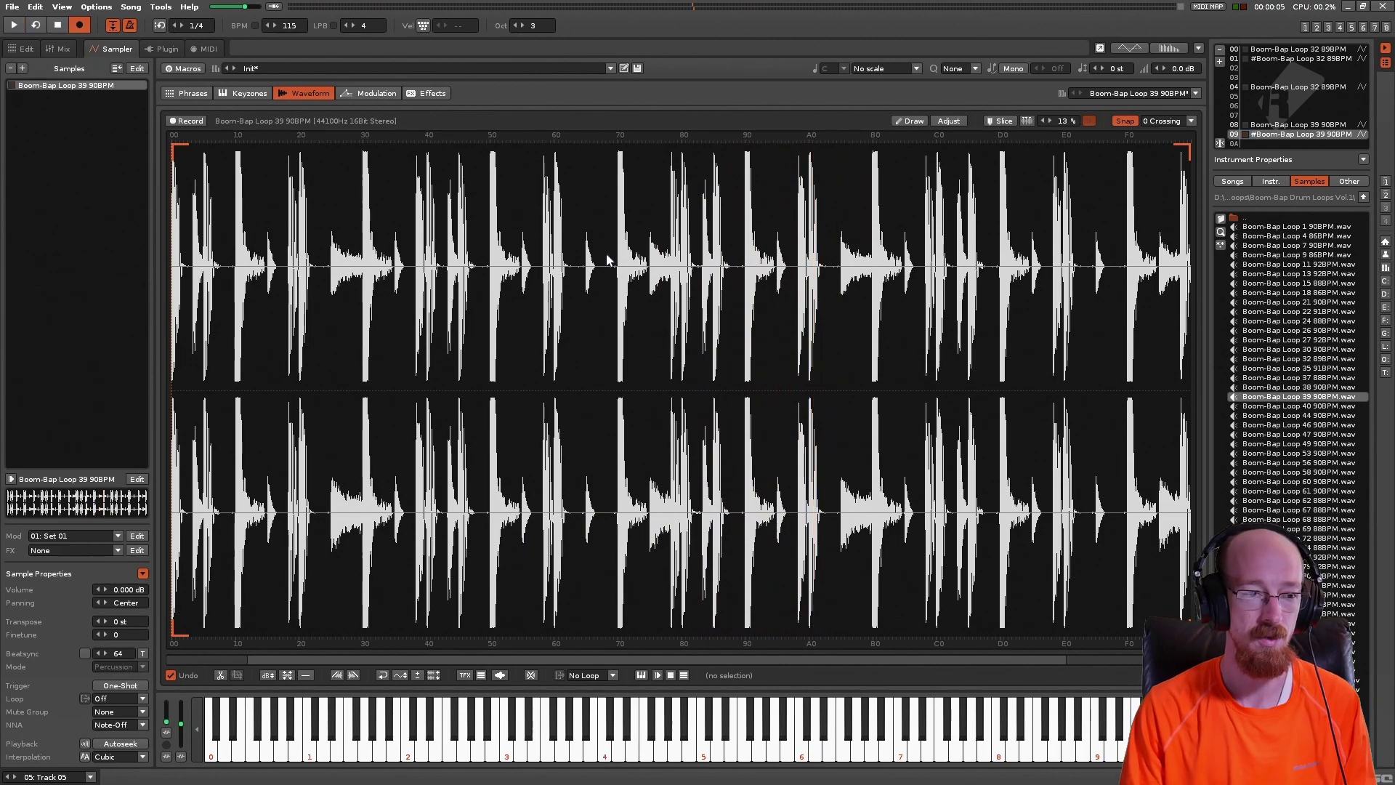
{"action": "left_click", "coordinate": [25, 49]}
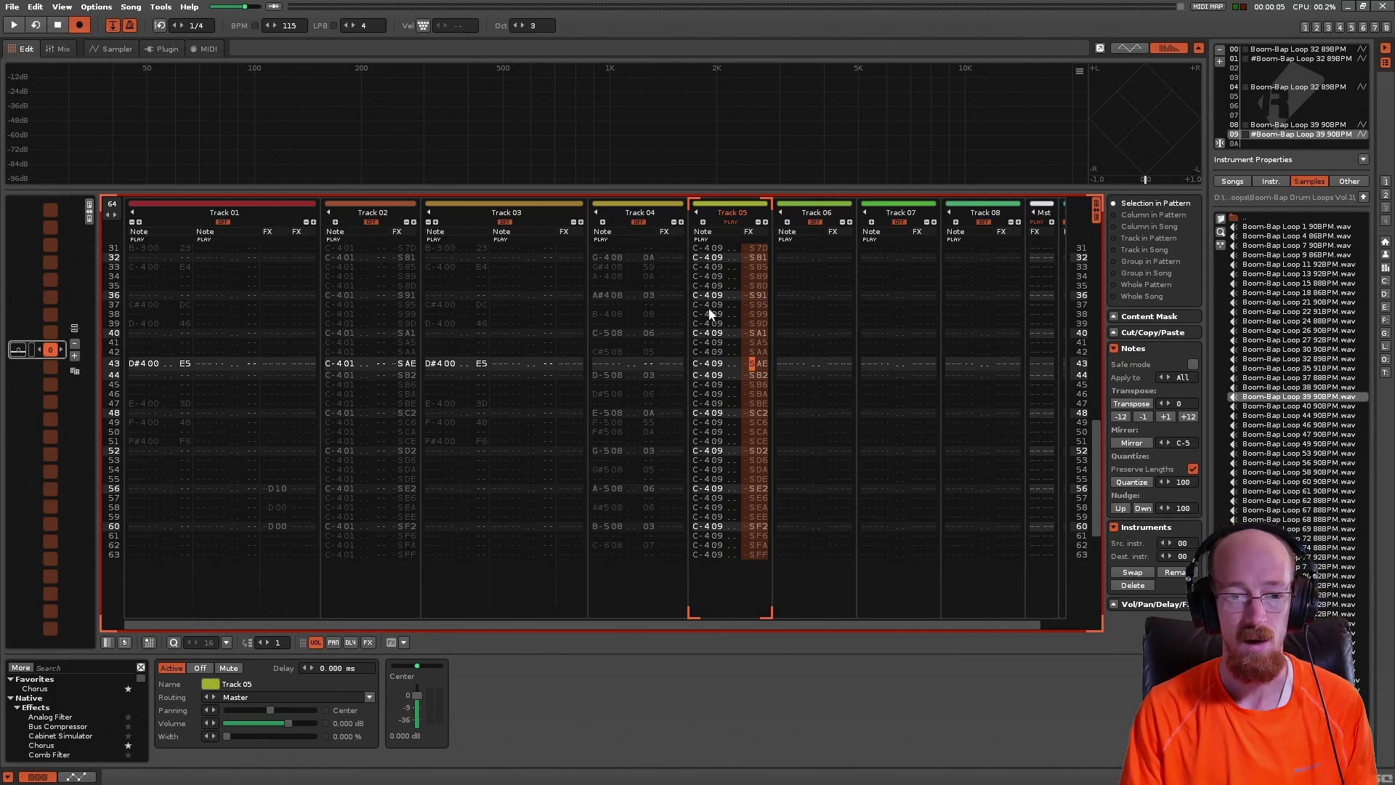
{"action": "left_click", "coordinate": [756, 277]}
{"action": "key", "text": "Home"}
{"action": "key", "text": "Home"}
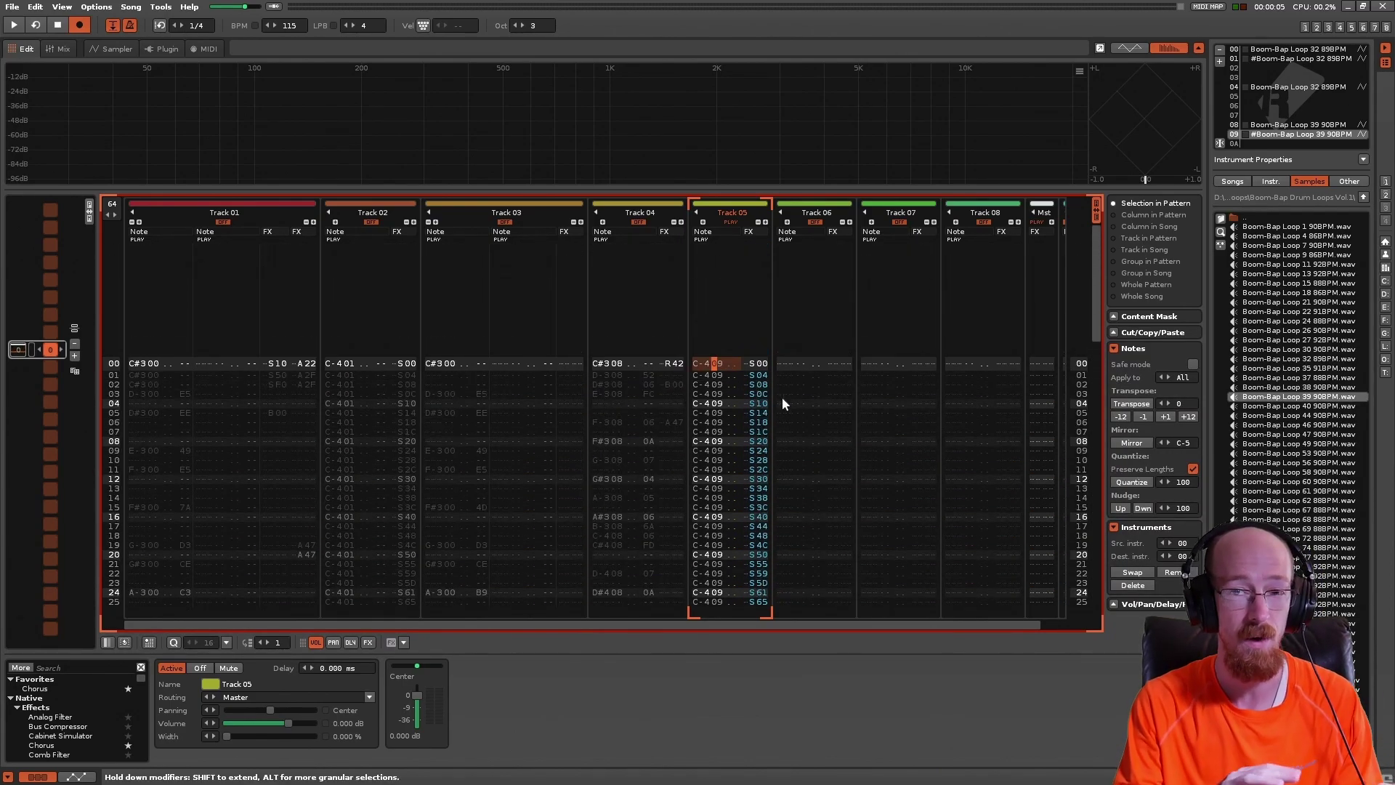
{"action": "key", "text": "Right"}
{"action": "key", "text": "Right"}
{"action": "key", "text": "Right"}
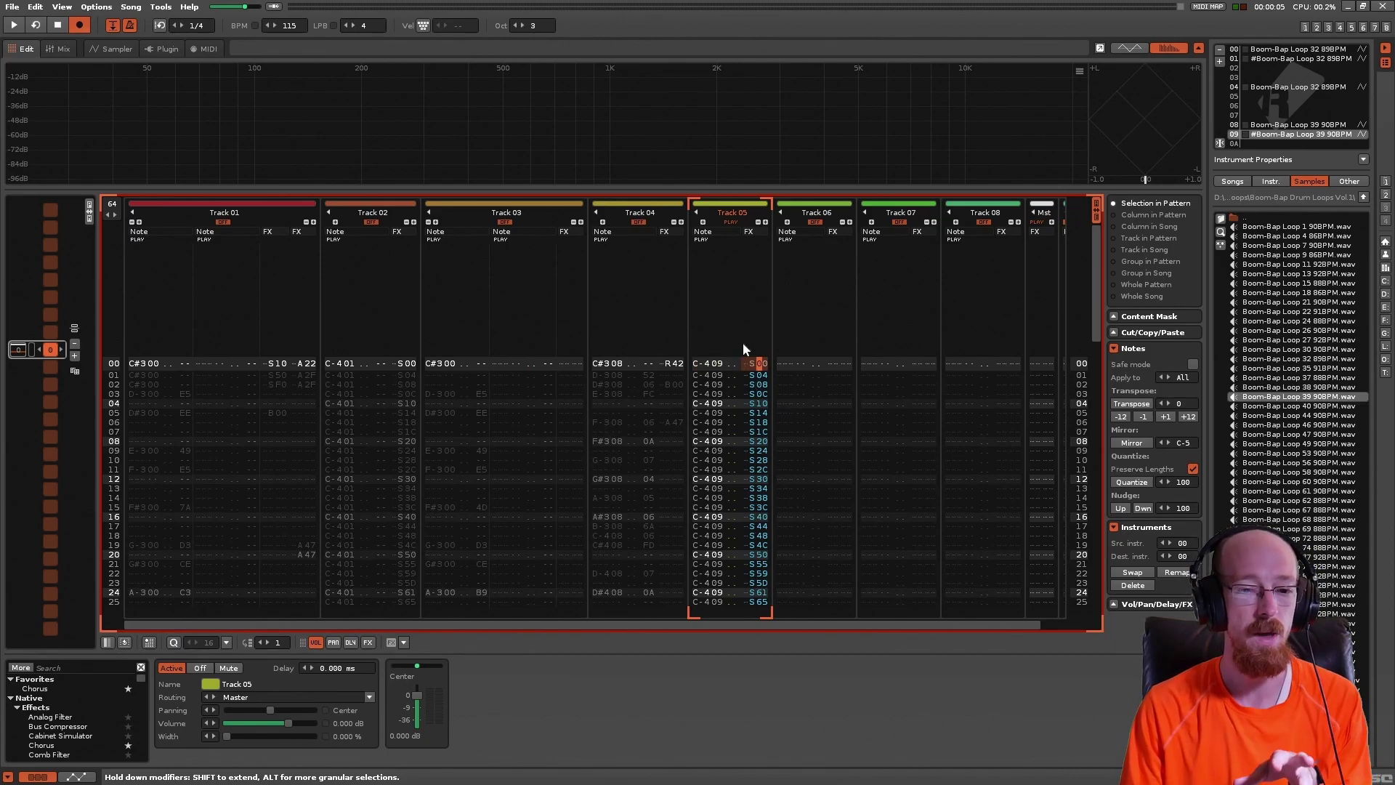
{"action": "scroll", "coordinate": [727, 336], "scroll_direction": "down", "scroll_amount": 6}
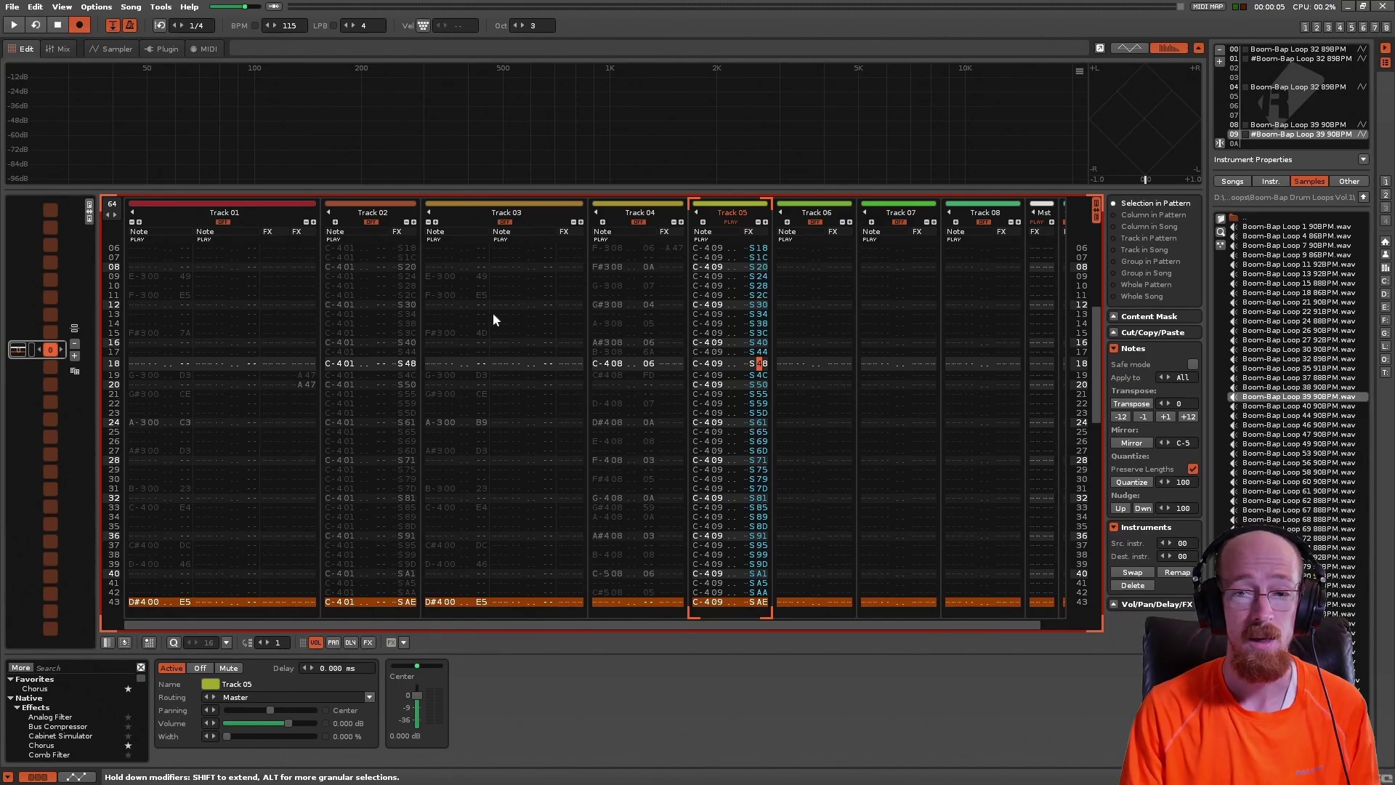
{"action": "left_click", "coordinate": [1314, 50]}
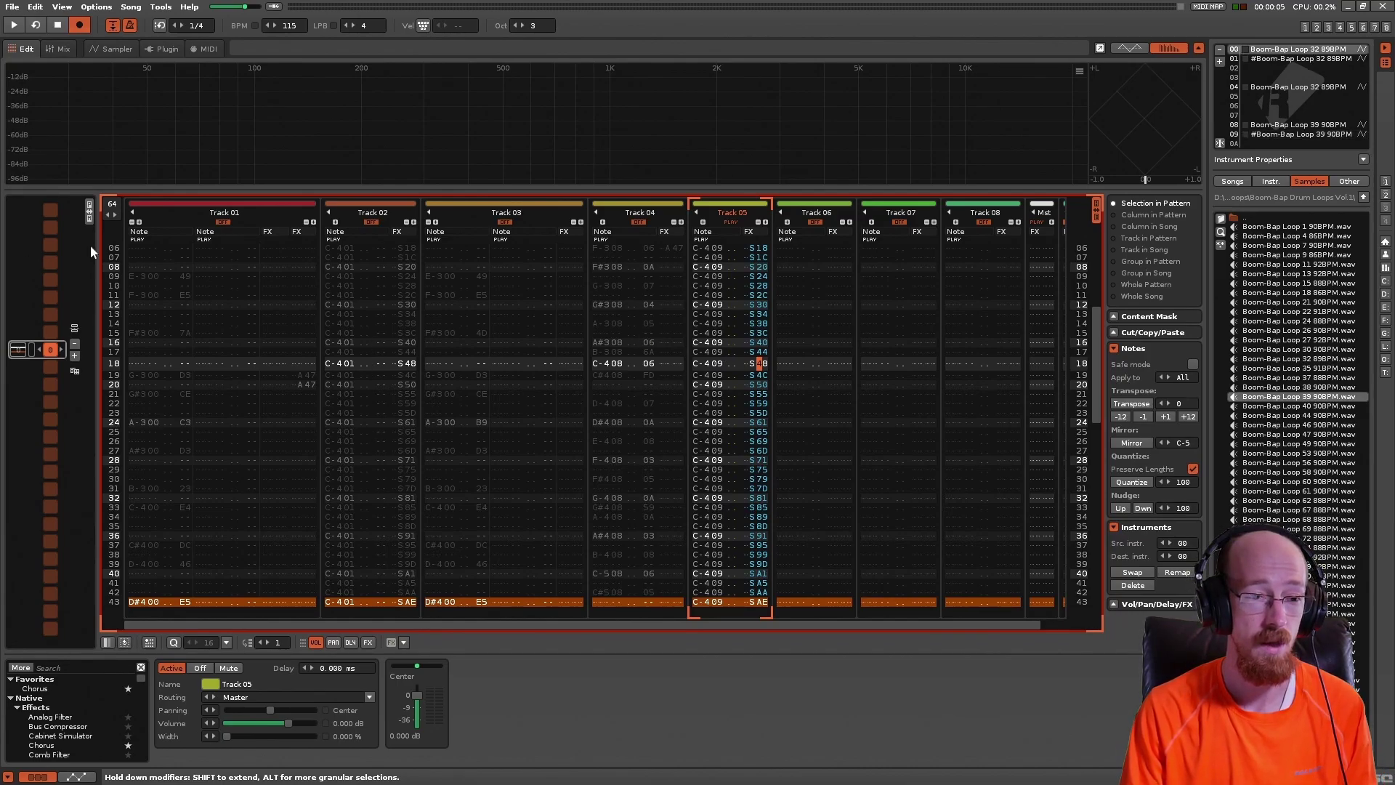
- Mute Track 05 and audition Track 01 alone, then mute Track 01 and unmute Track 02
{"action": "left_click", "coordinate": [222, 222]}
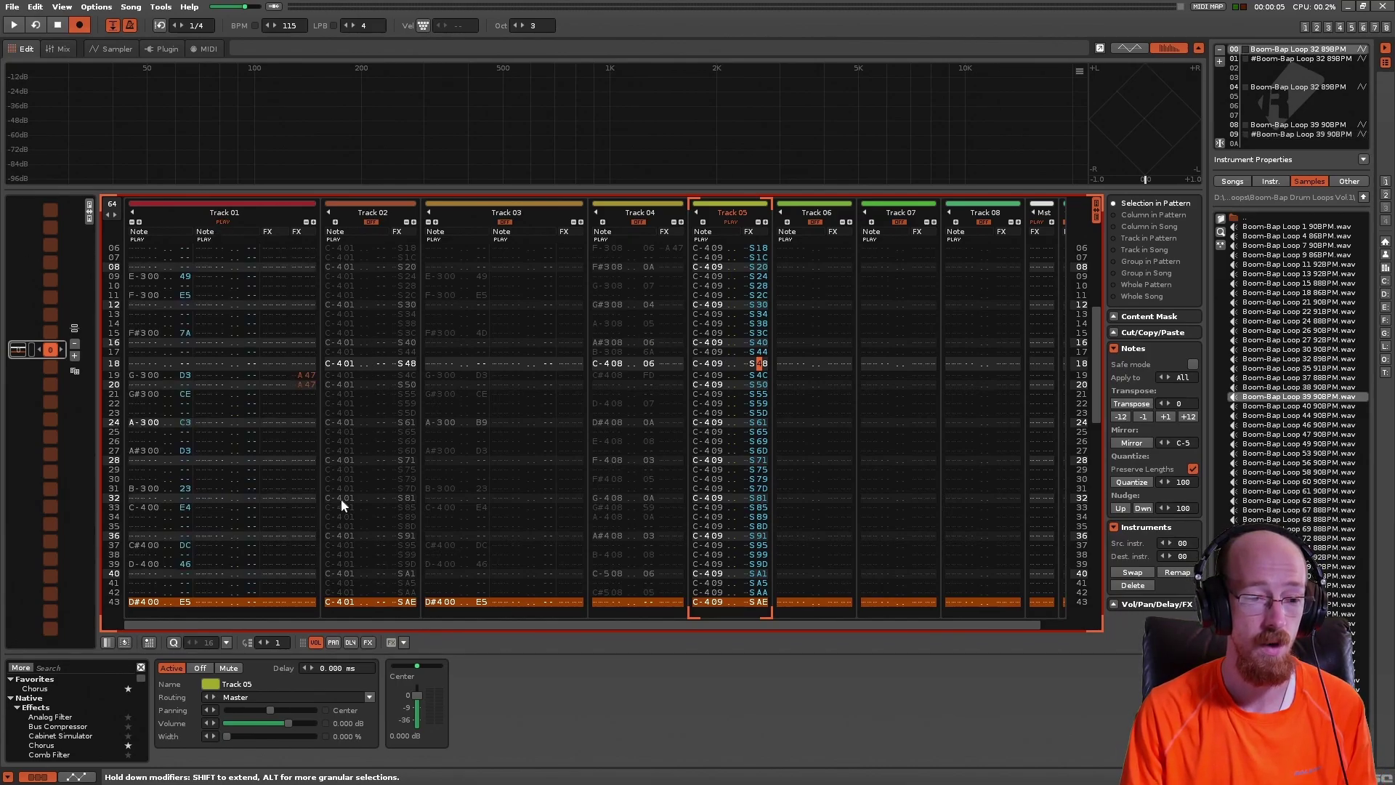
{"action": "left_click", "coordinate": [731, 221]}
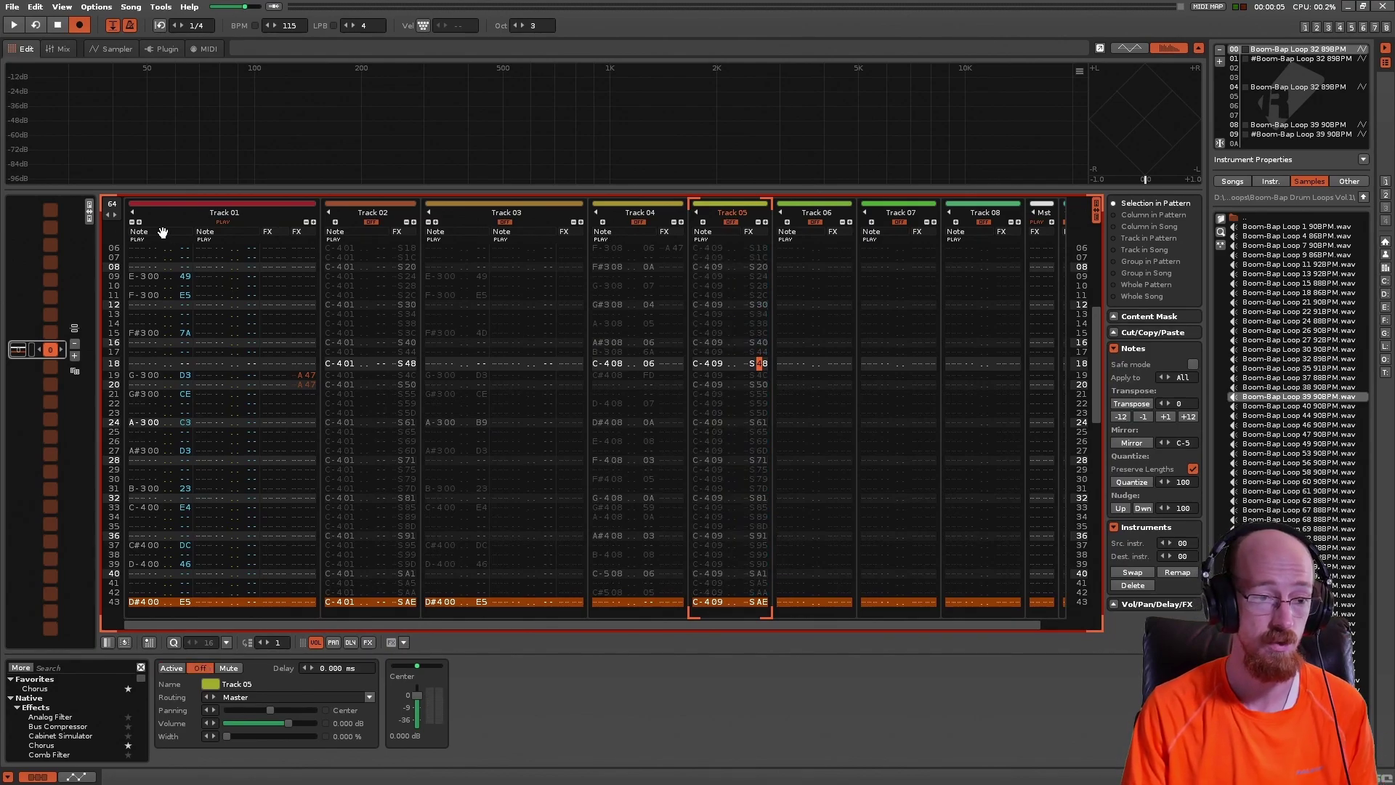
{"action": "key", "text": "space"}
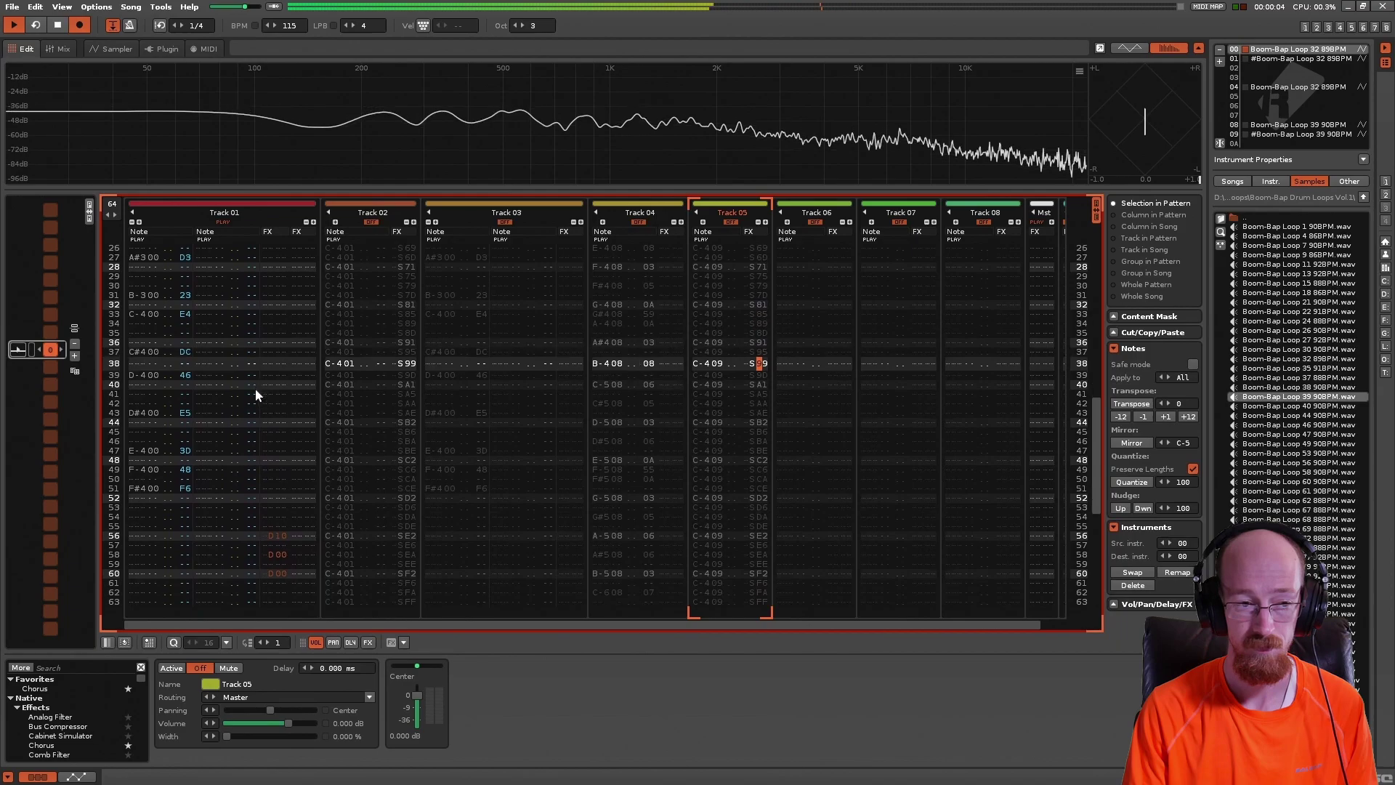
{"action": "key", "text": "space"}
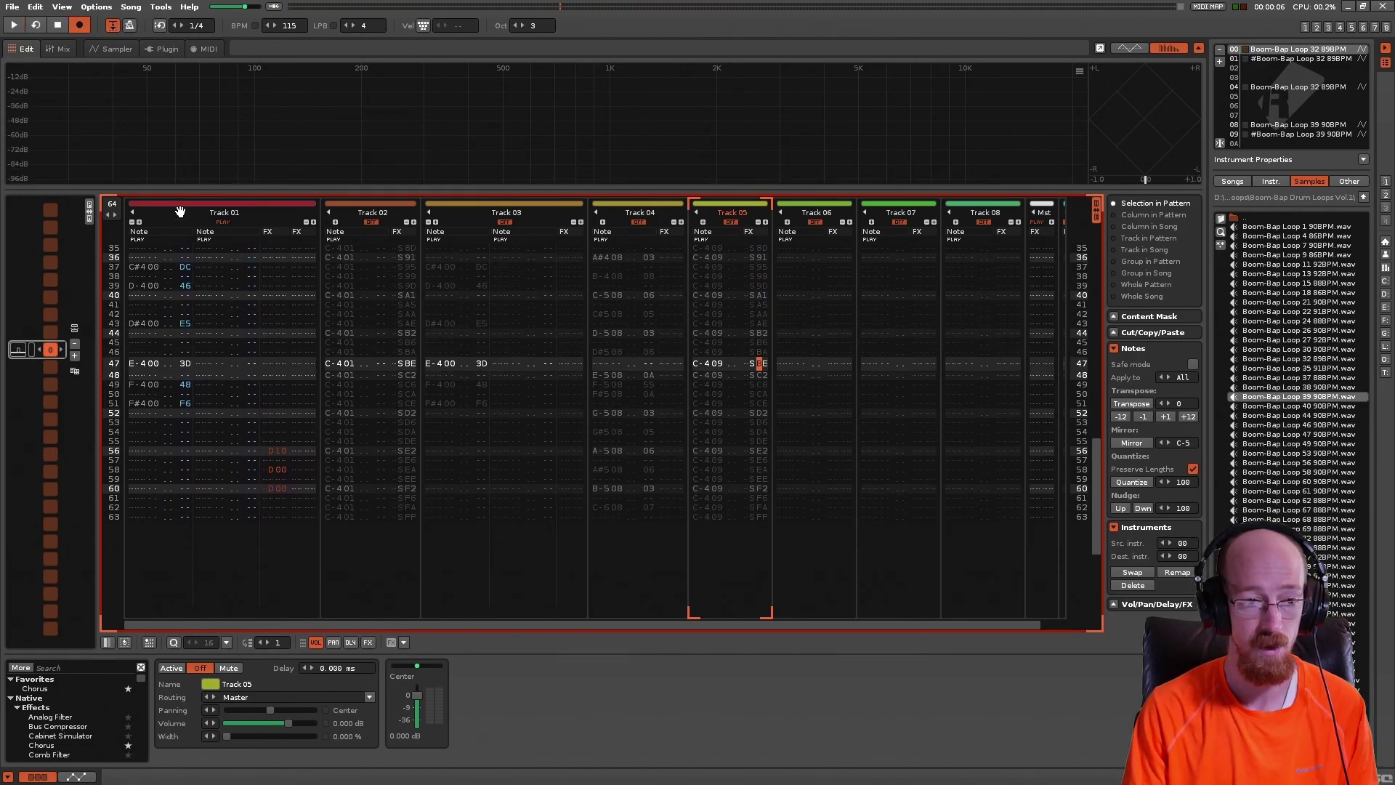
{"action": "left_click", "coordinate": [221, 222]}
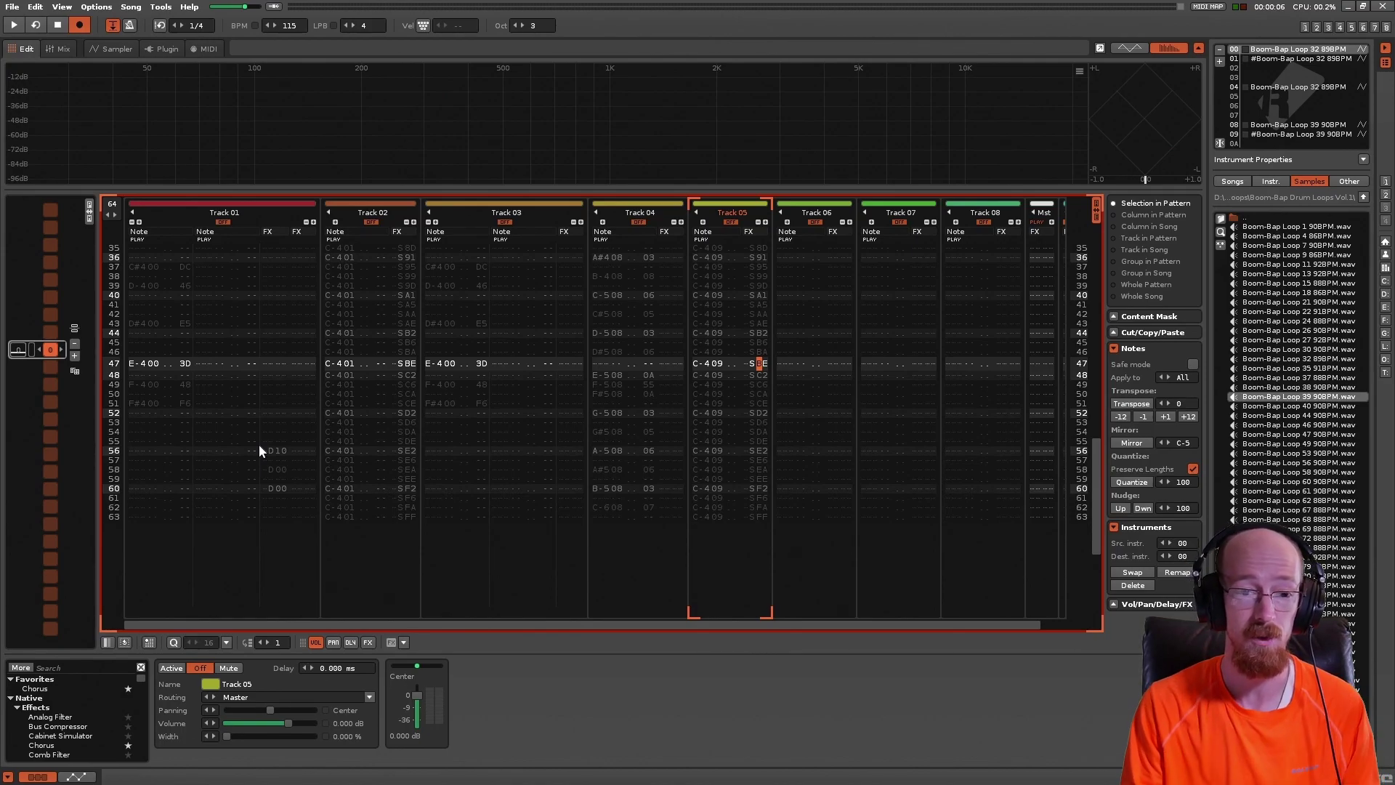
{"action": "left_click", "coordinate": [371, 222]}
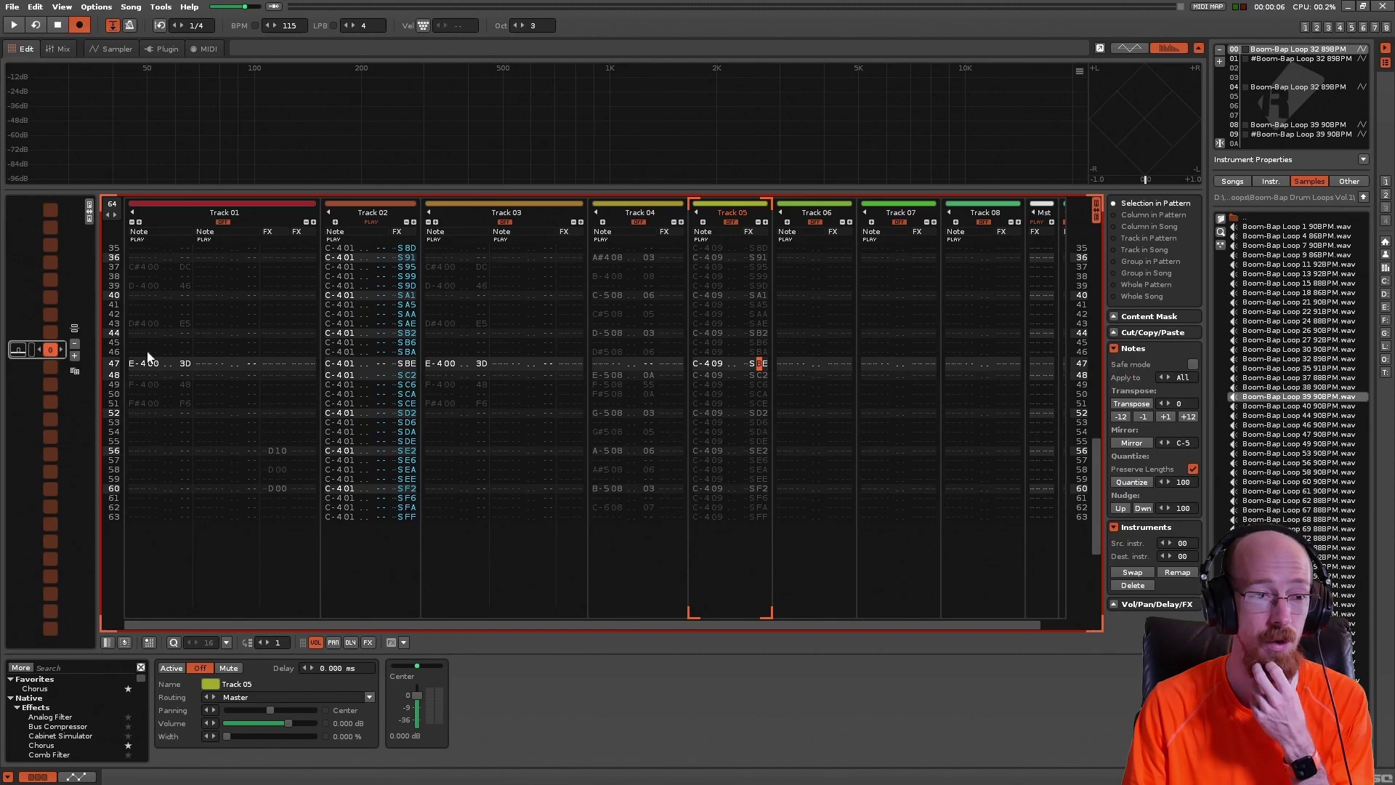
- Inspect the sliced Boom-Bap Loop 32 89BPM waveform in the Sampler, then select Track 02 in the pattern
{"action": "left_click", "coordinate": [102, 49]}
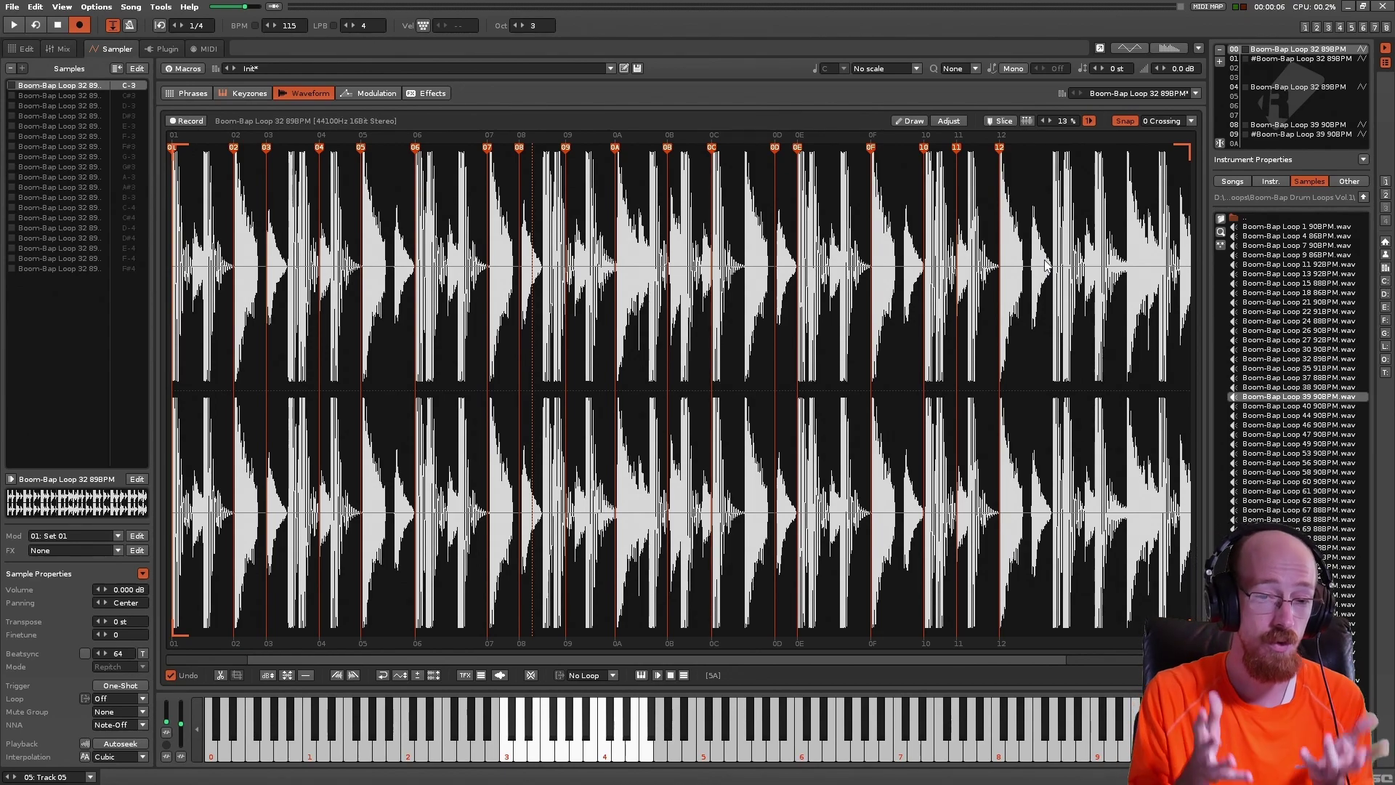
{"action": "left_click", "coordinate": [22, 49]}
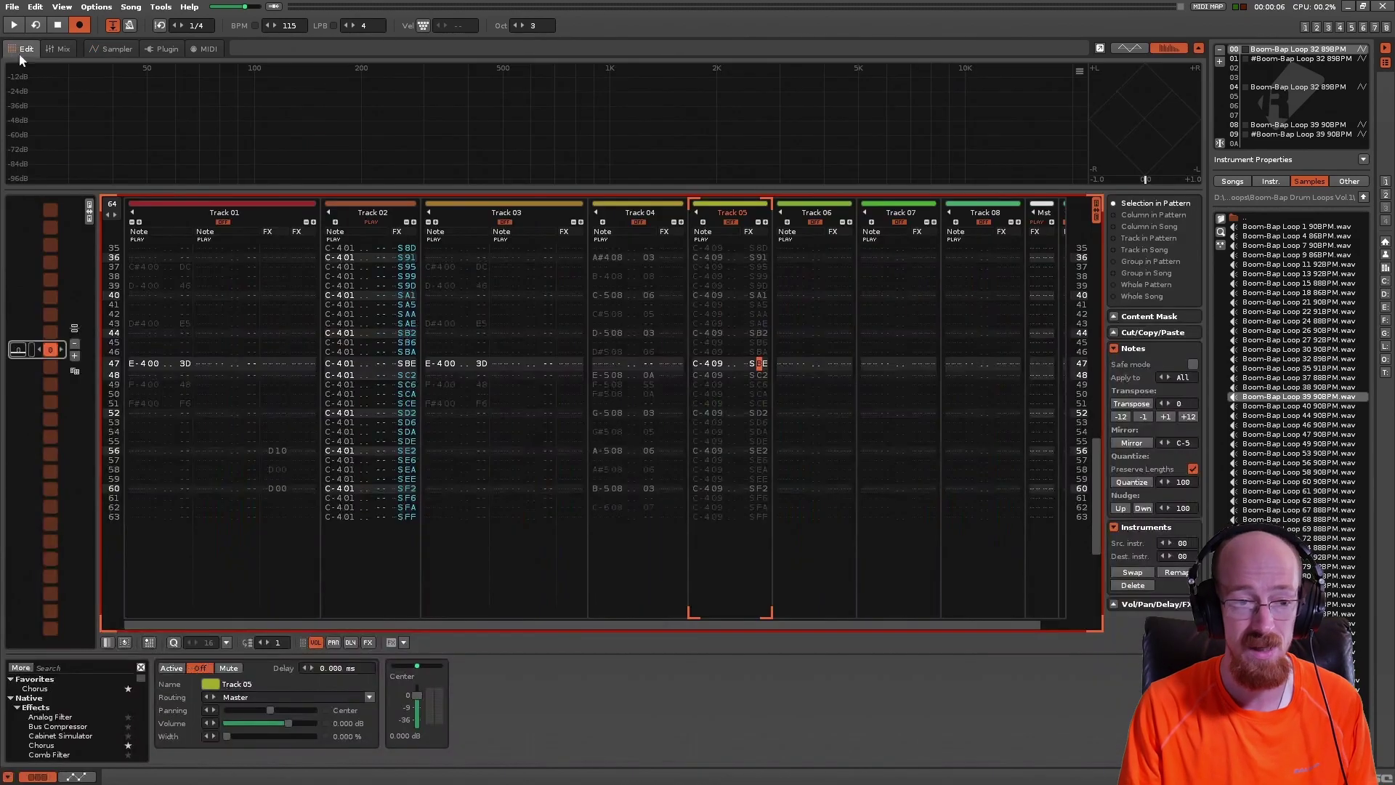
{"action": "left_click", "coordinate": [372, 212]}
{"action": "scroll", "coordinate": [387, 348], "scroll_direction": "up", "scroll_amount": 14}
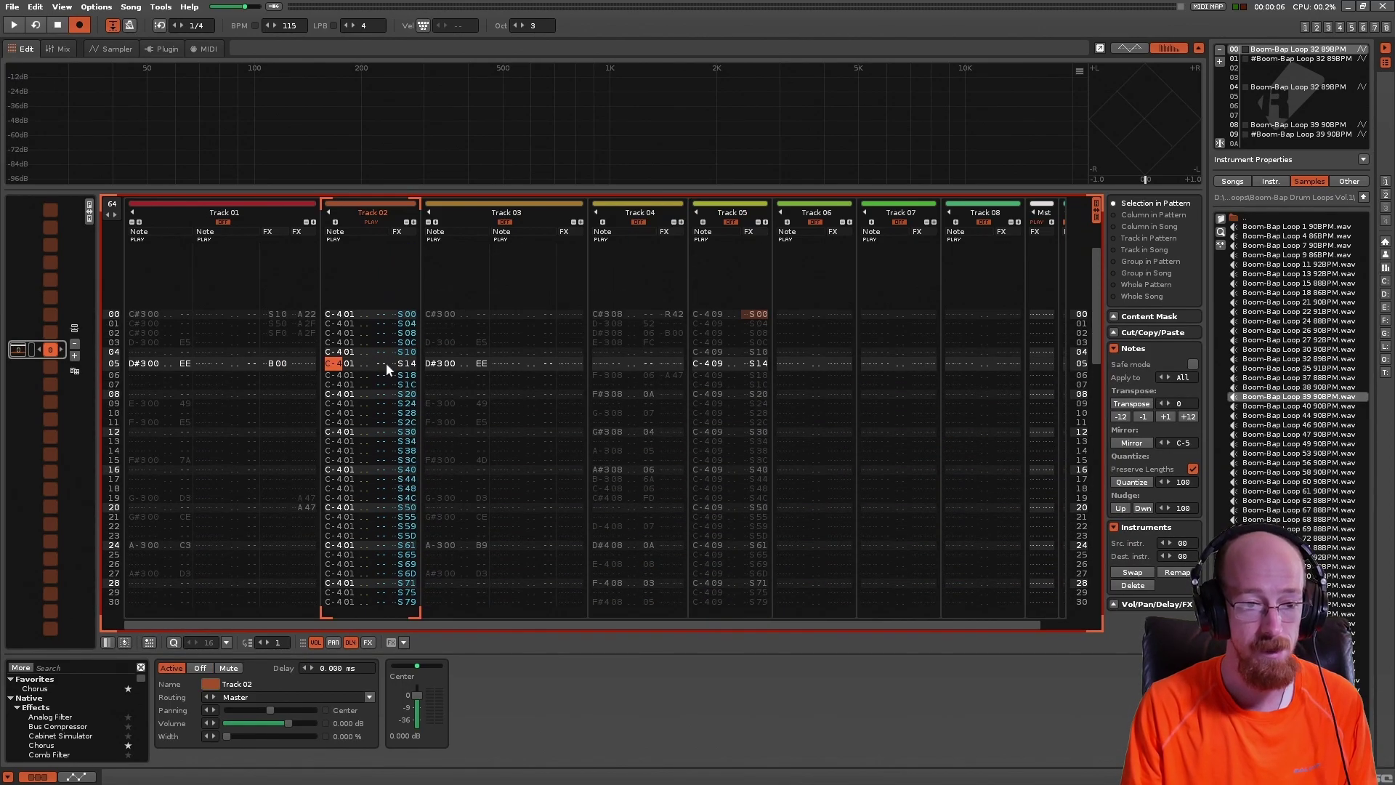
{"action": "key", "text": "space"}
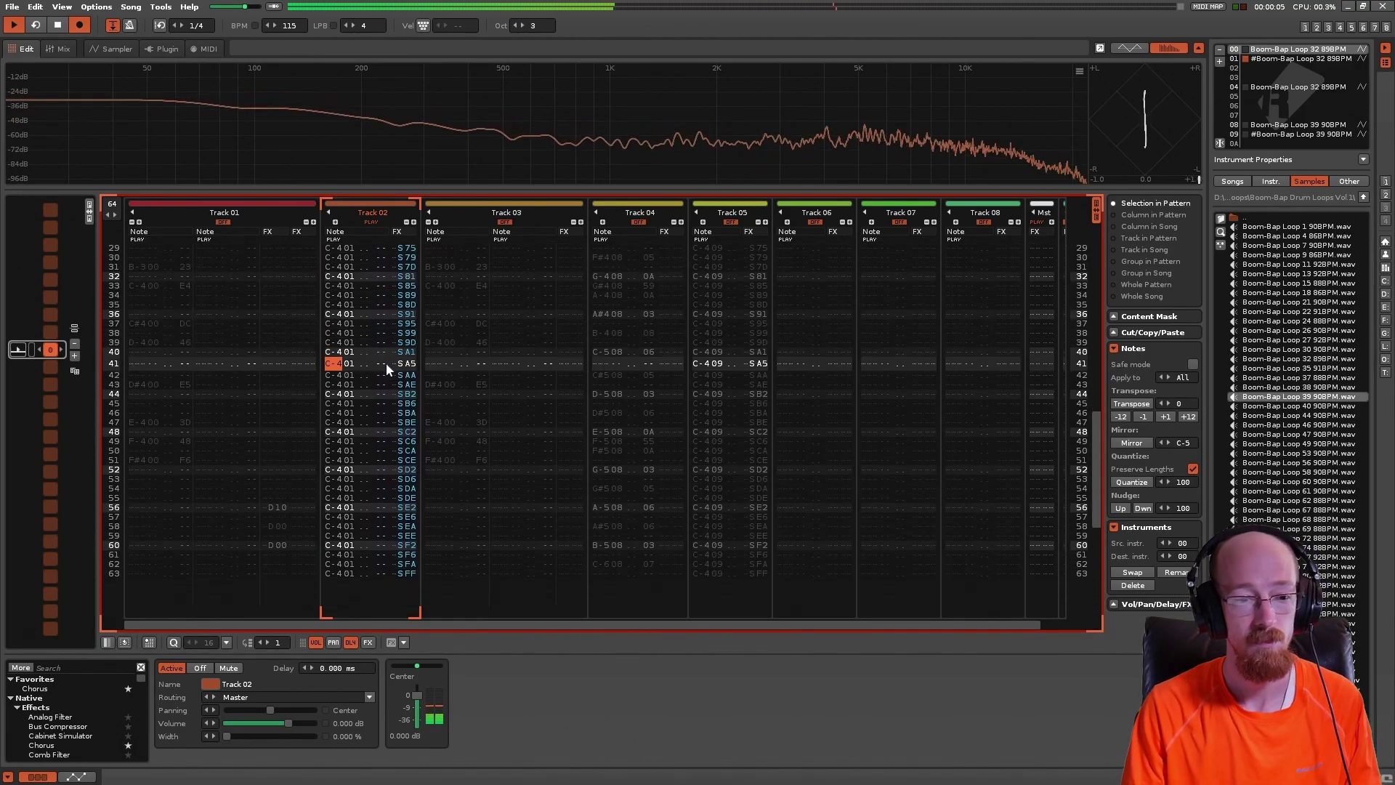
{"action": "key", "text": "space"}
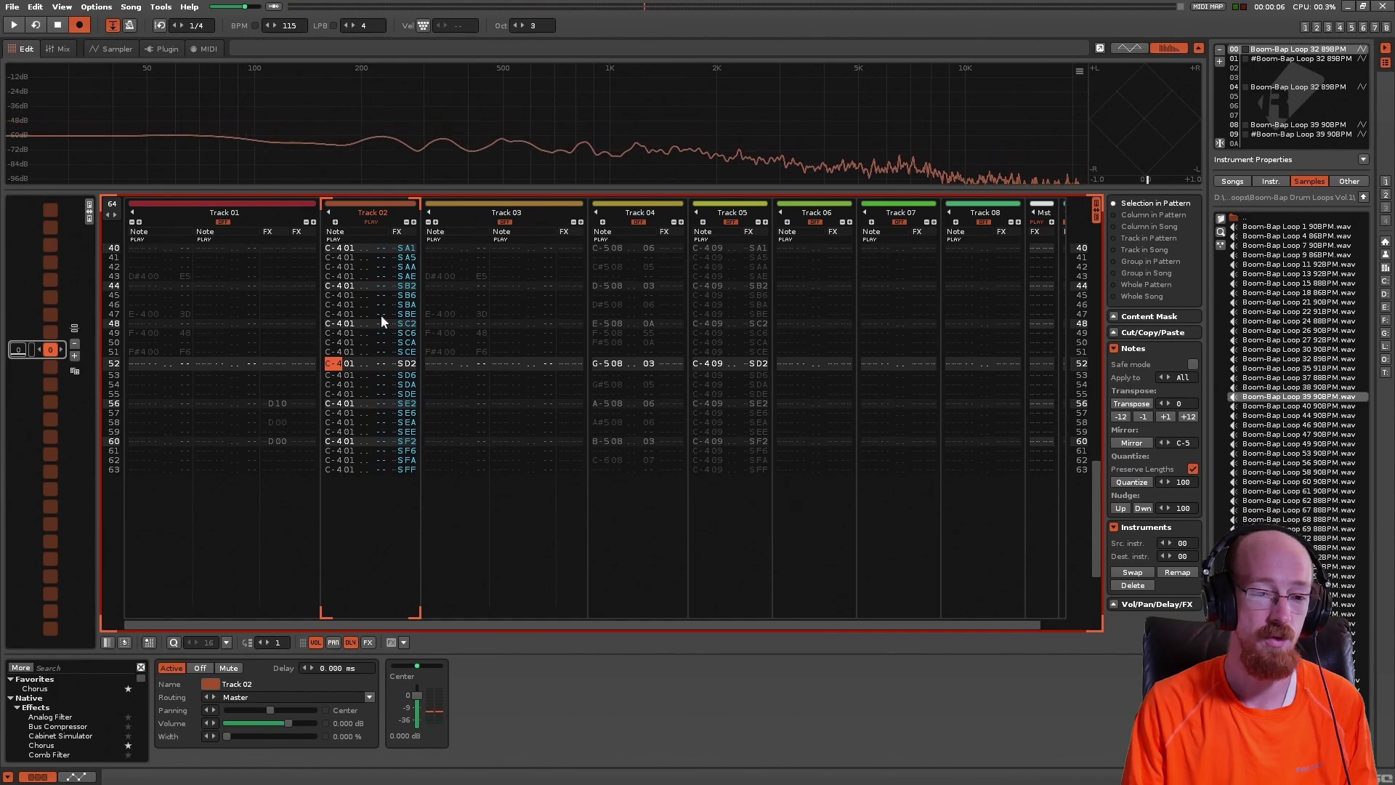
{"action": "scroll", "coordinate": [371, 374], "scroll_direction": "up", "scroll_amount": 5}
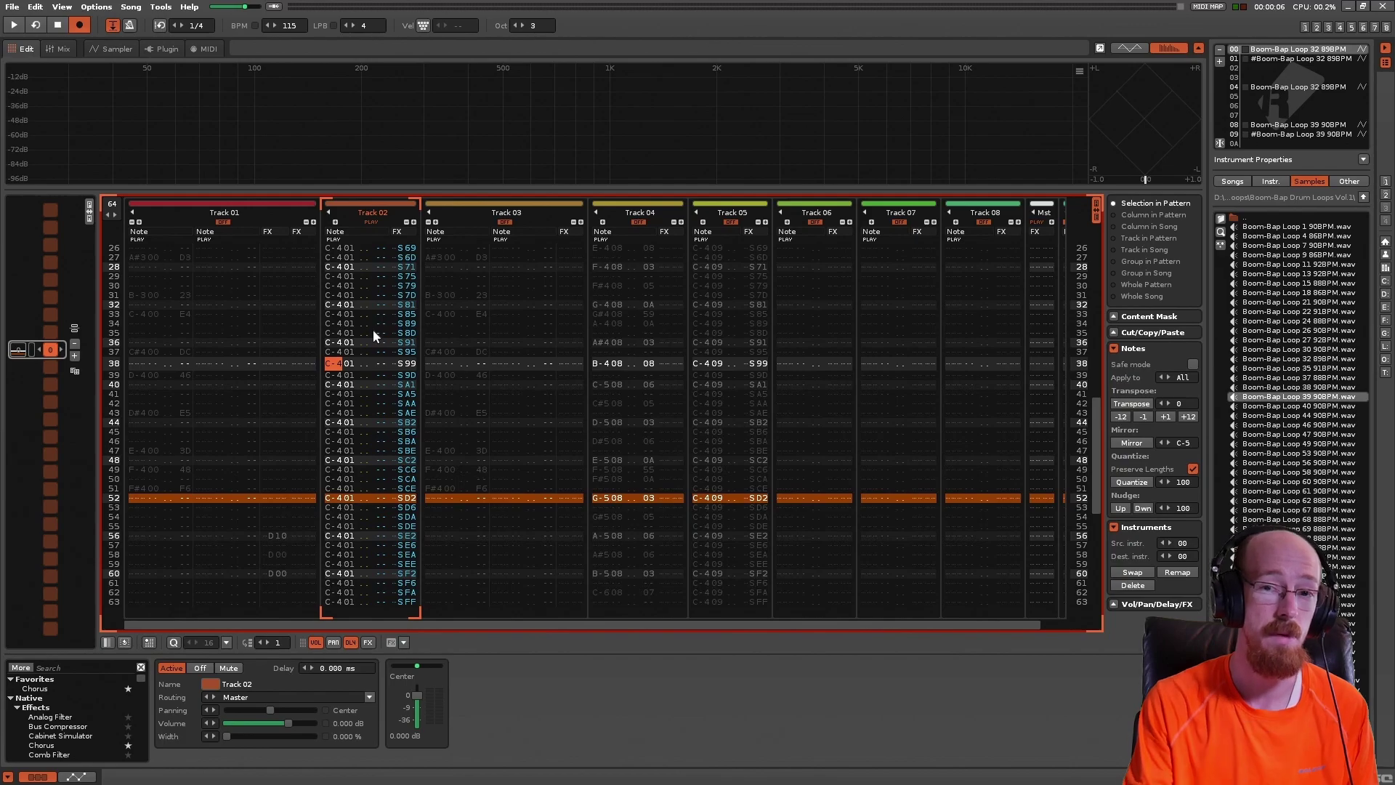
- From Track 01's row 30, view the sliced waveform in the Sampler and come back to the pattern
{"action": "left_click", "coordinate": [195, 285]}
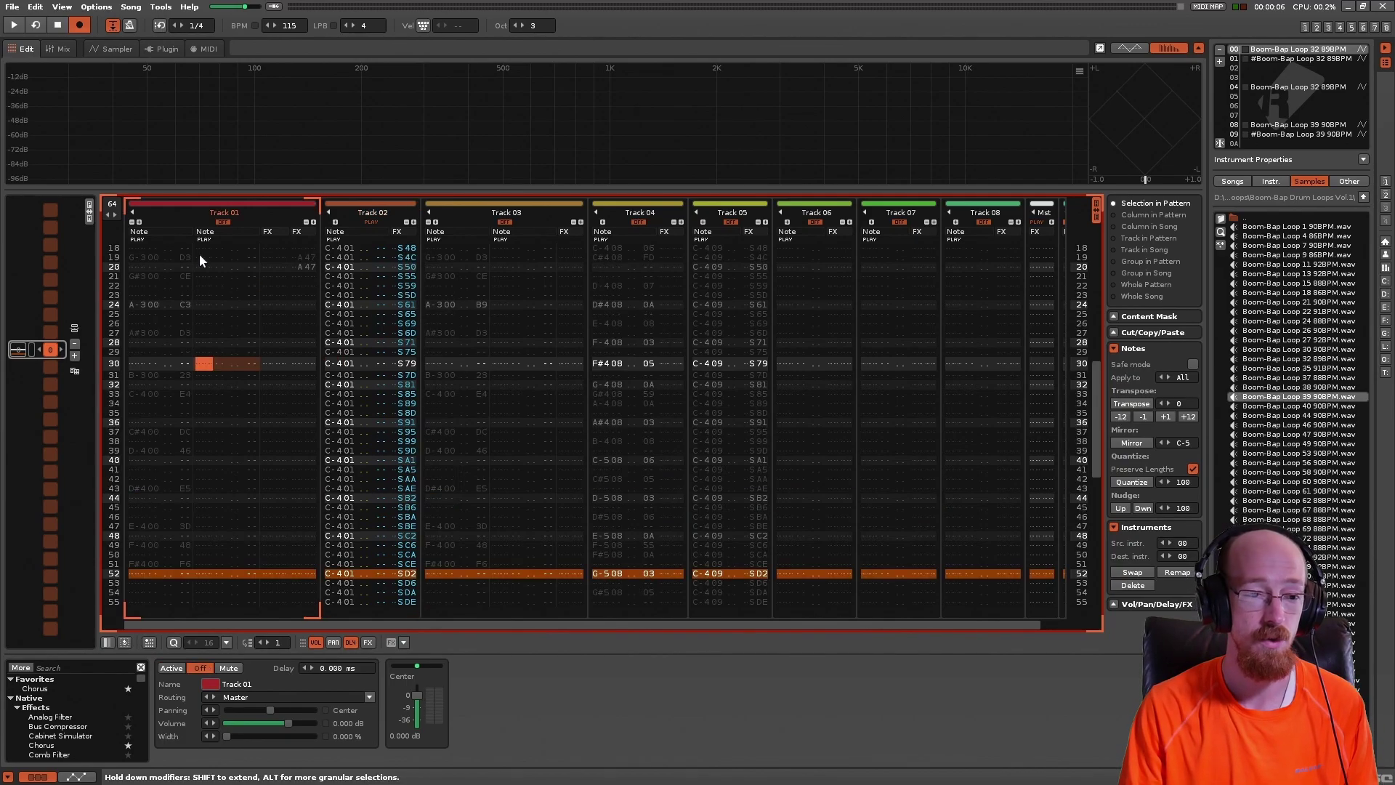
{"action": "left_click", "coordinate": [115, 50]}
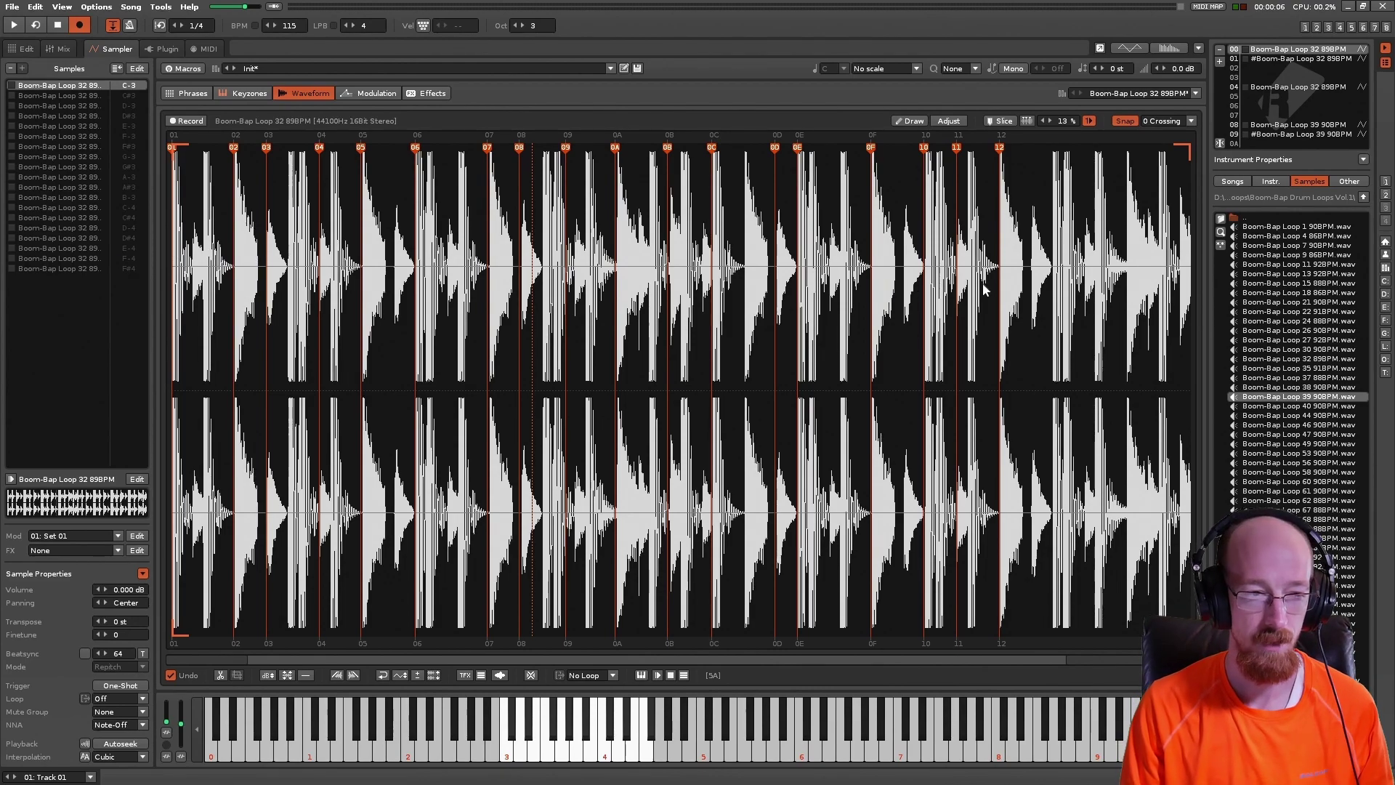
{"action": "left_click", "coordinate": [23, 49]}
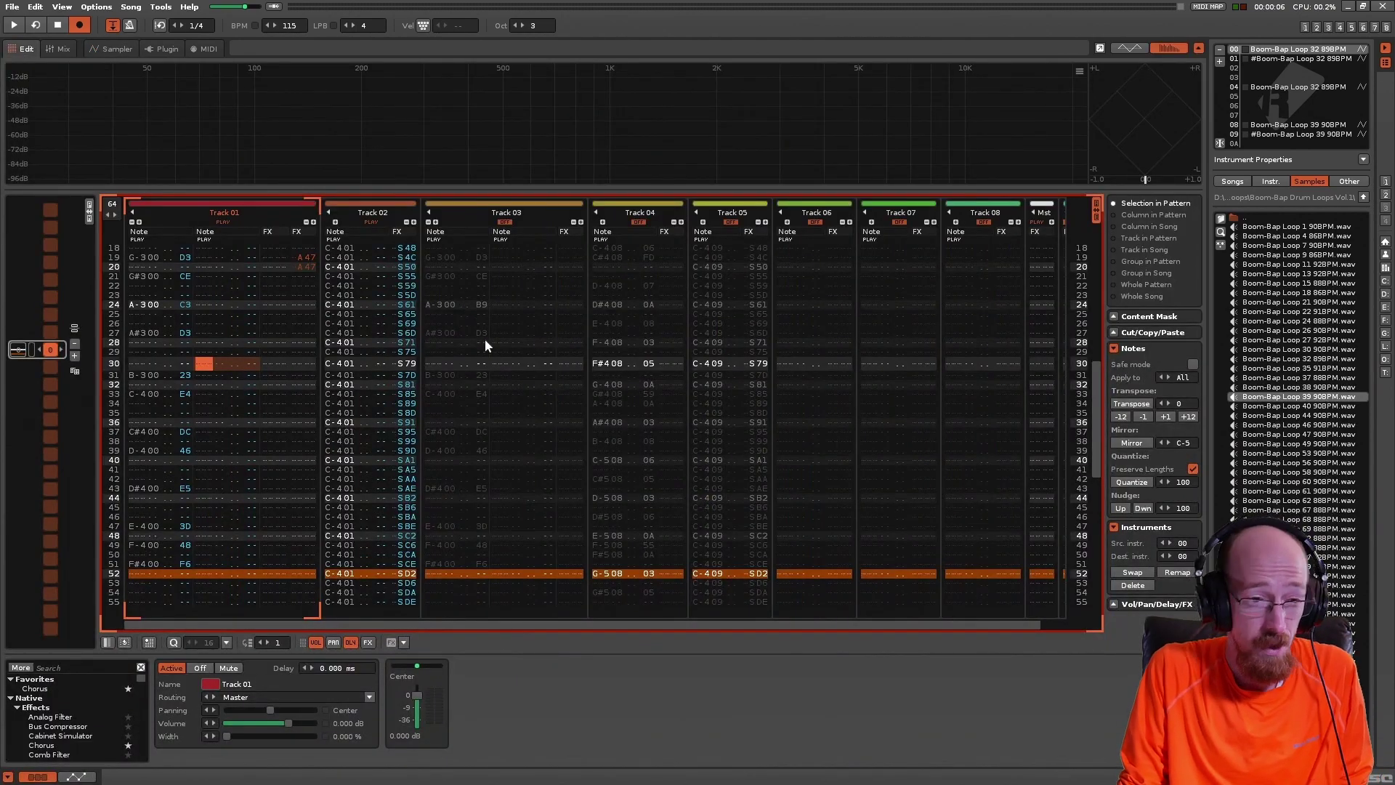
- Check Track 01's first note and row 01 effect column, then view the sliced waveform again
{"action": "scroll", "coordinate": [546, 418], "scroll_direction": "up", "scroll_amount": 9}
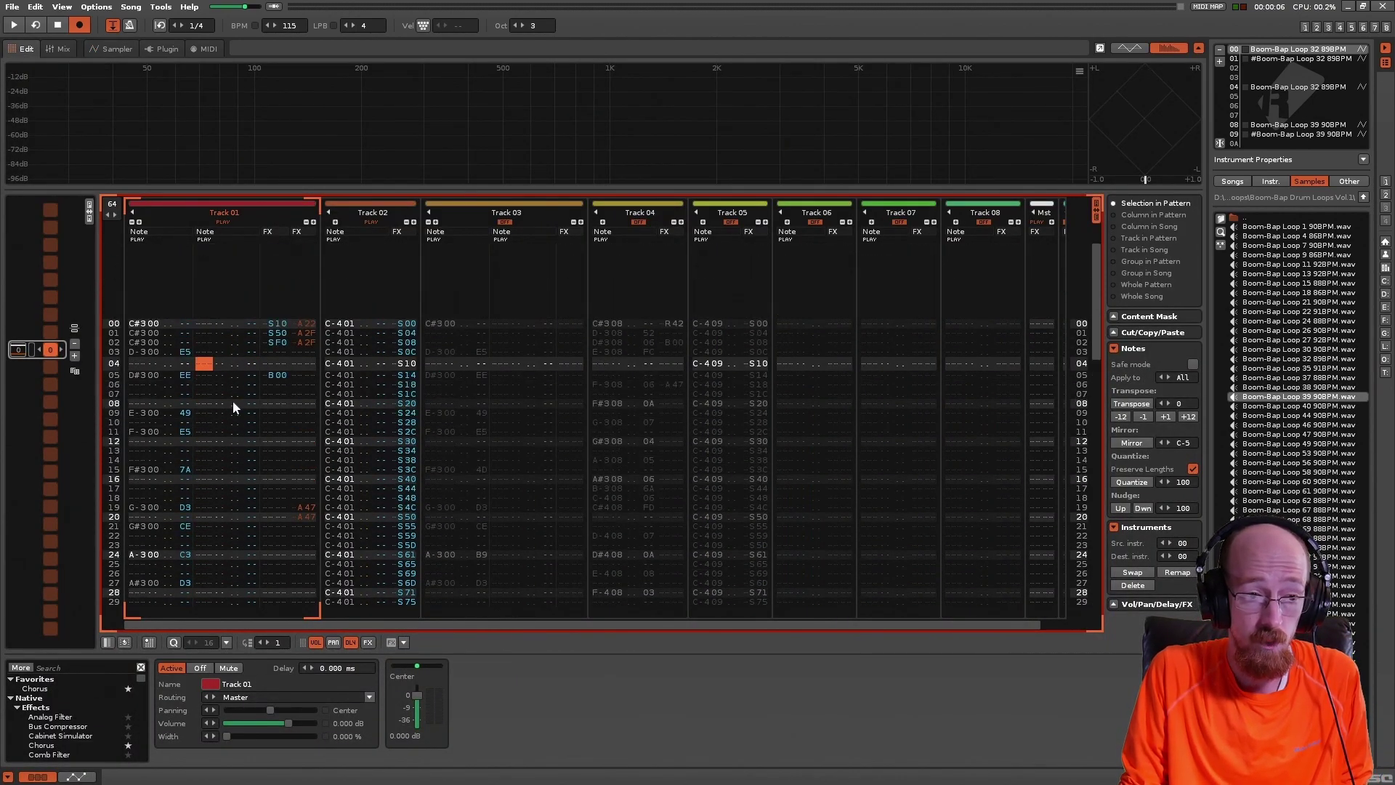
{"action": "left_click", "coordinate": [146, 327]}
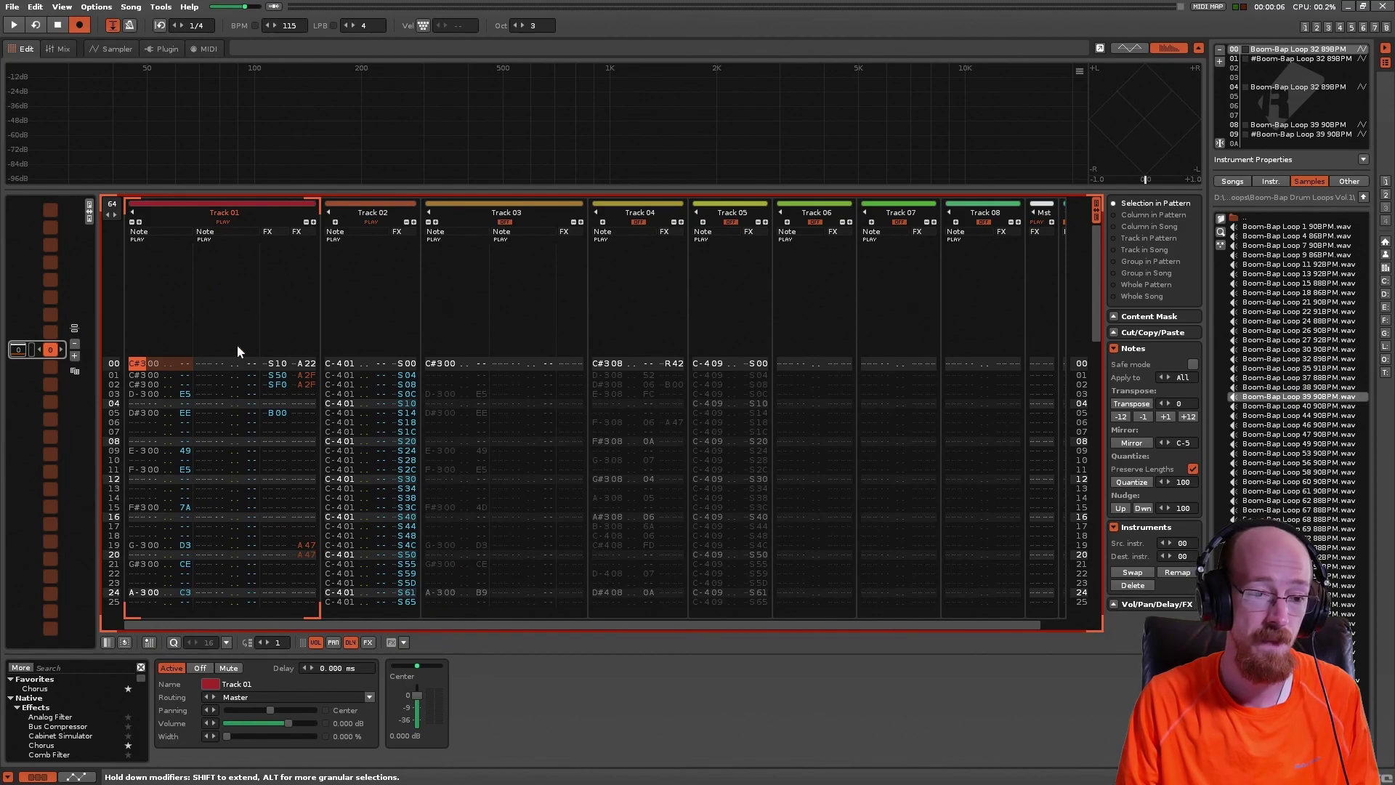
{"action": "left_click", "coordinate": [298, 373]}
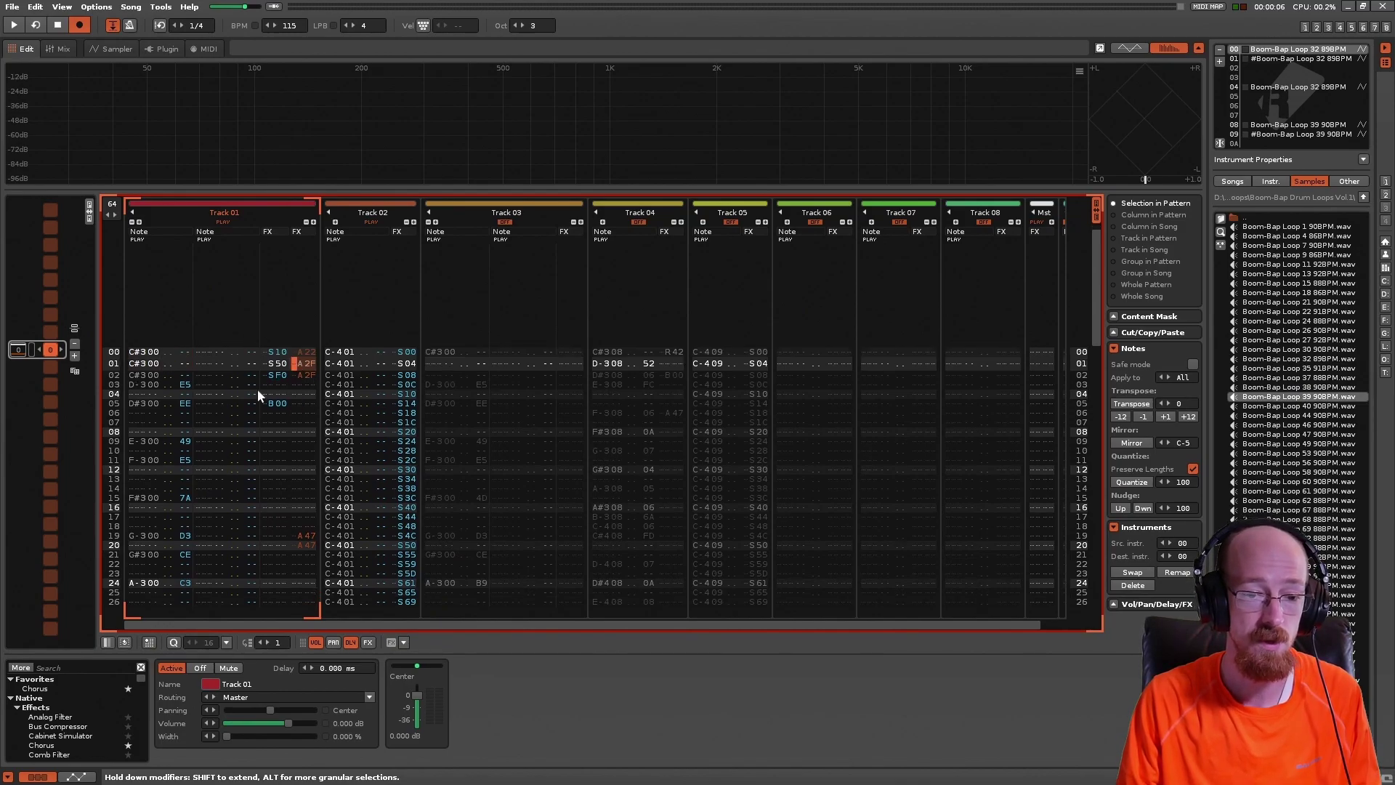
{"action": "left_click", "coordinate": [150, 352]}
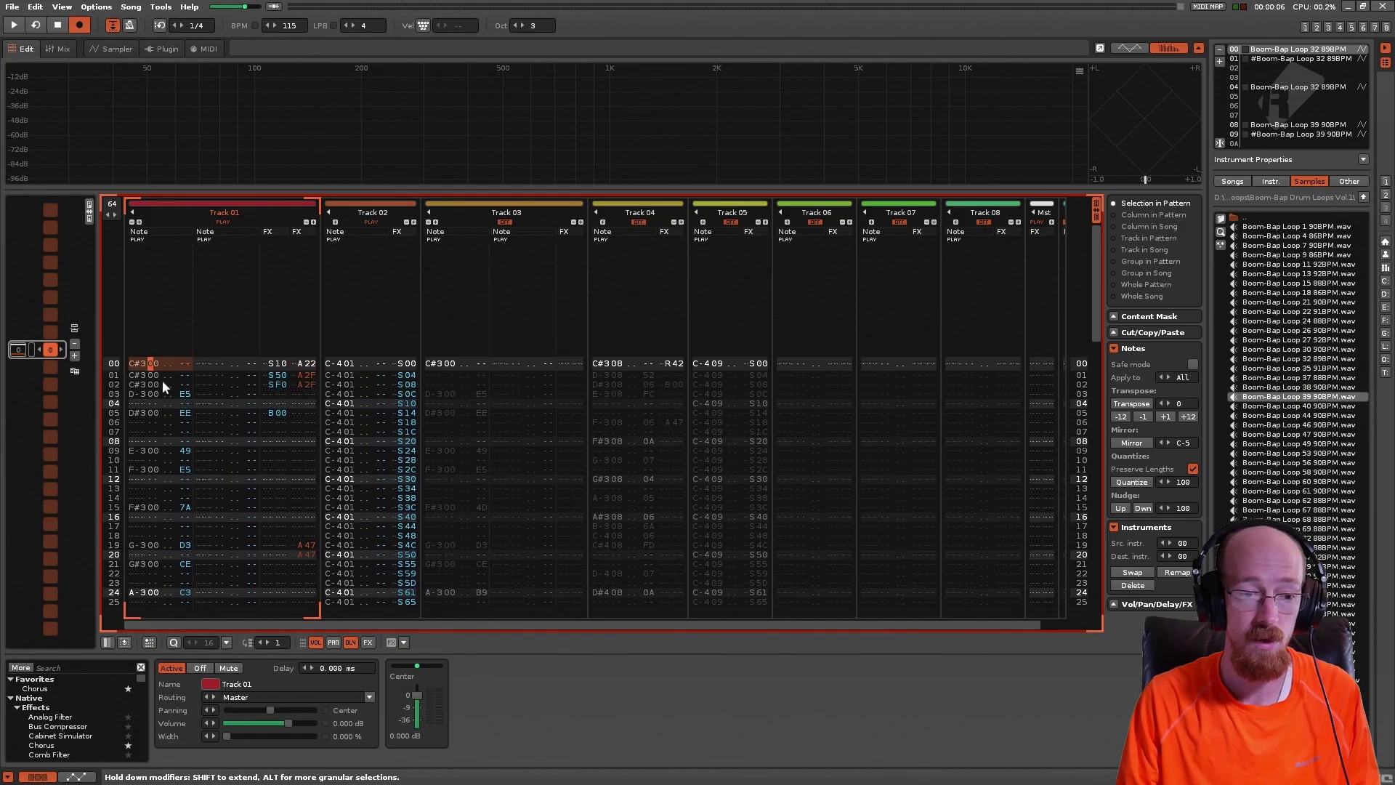
{"action": "scroll", "coordinate": [147, 345], "scroll_direction": "down", "scroll_amount": 3}
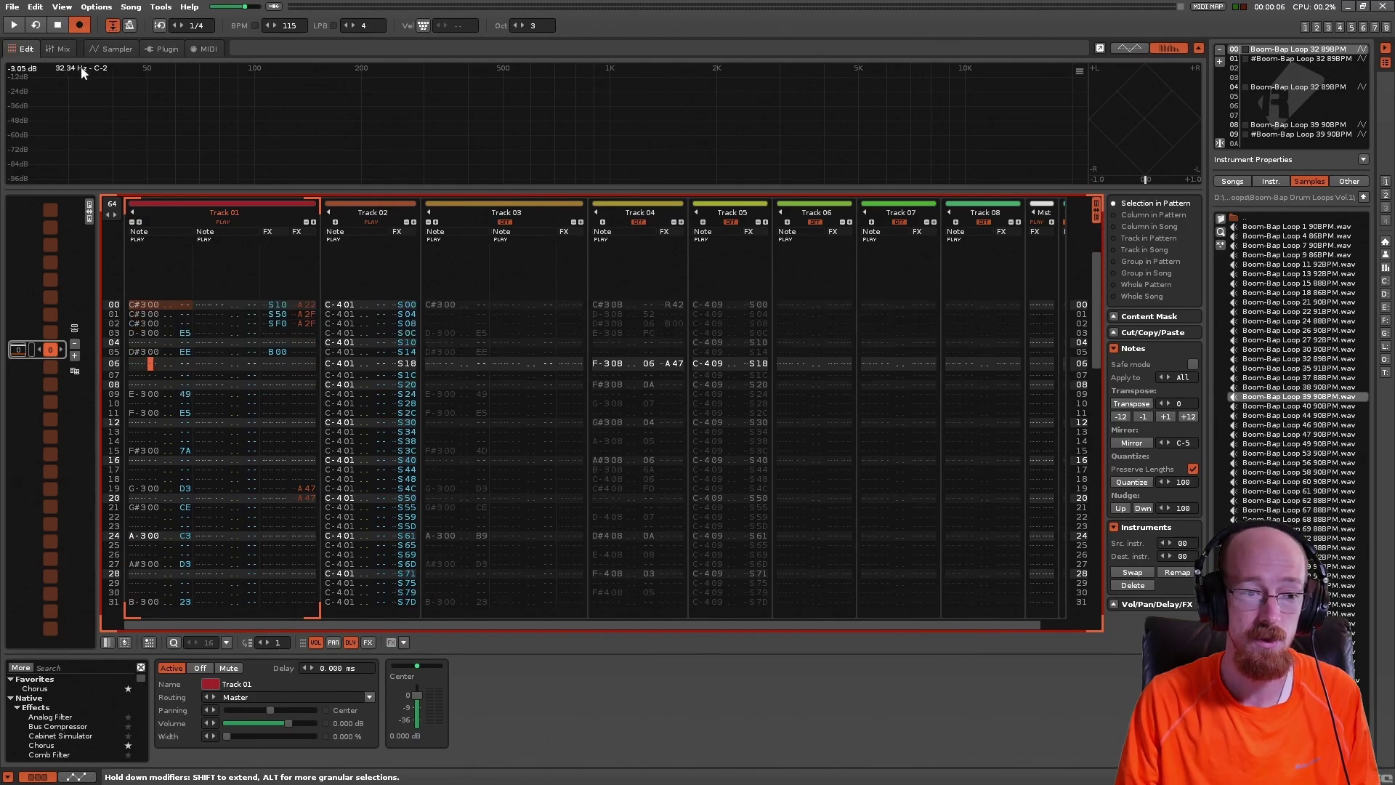
{"action": "left_click", "coordinate": [112, 49]}
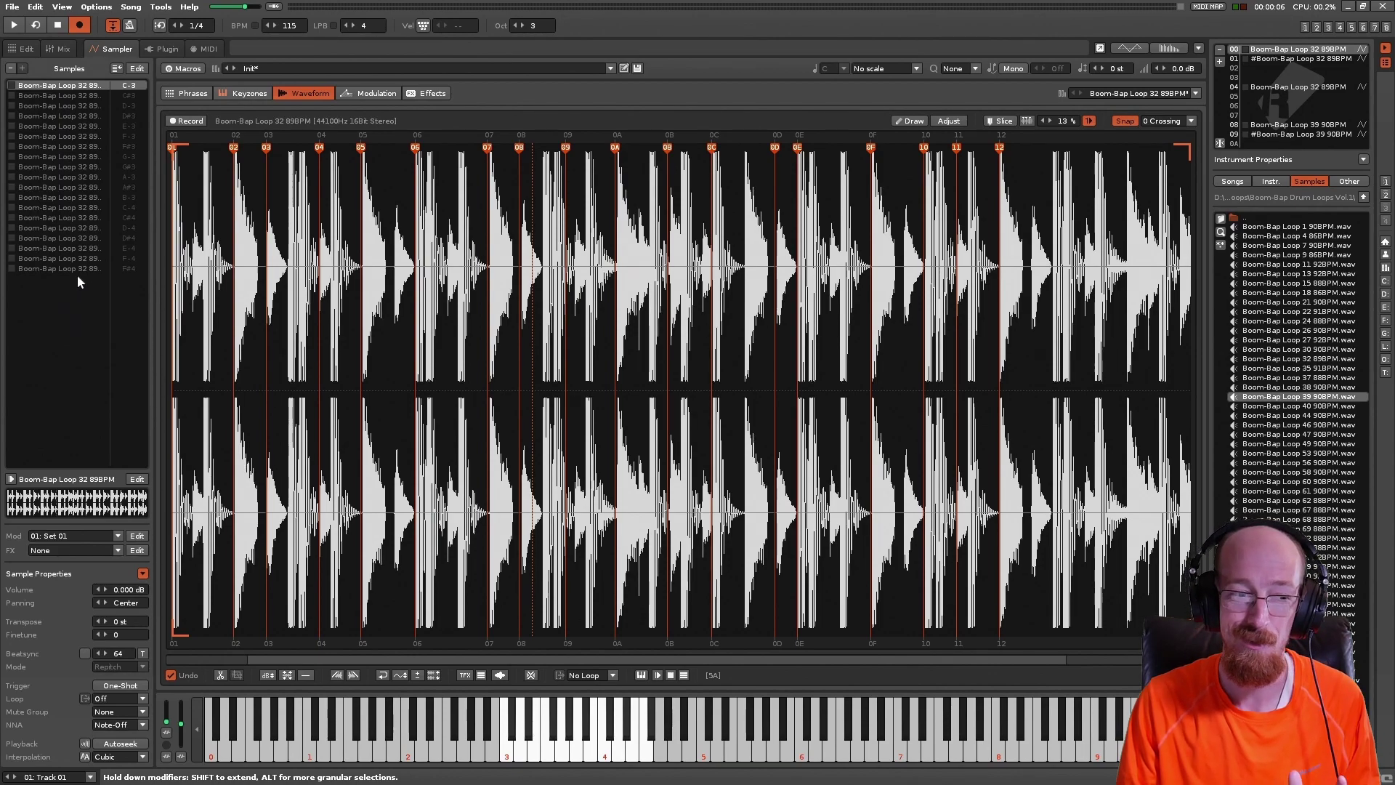
- Return to the pattern editor showing Track 01's C#3 slice notes and effects
{"action": "left_click", "coordinate": [22, 48]}
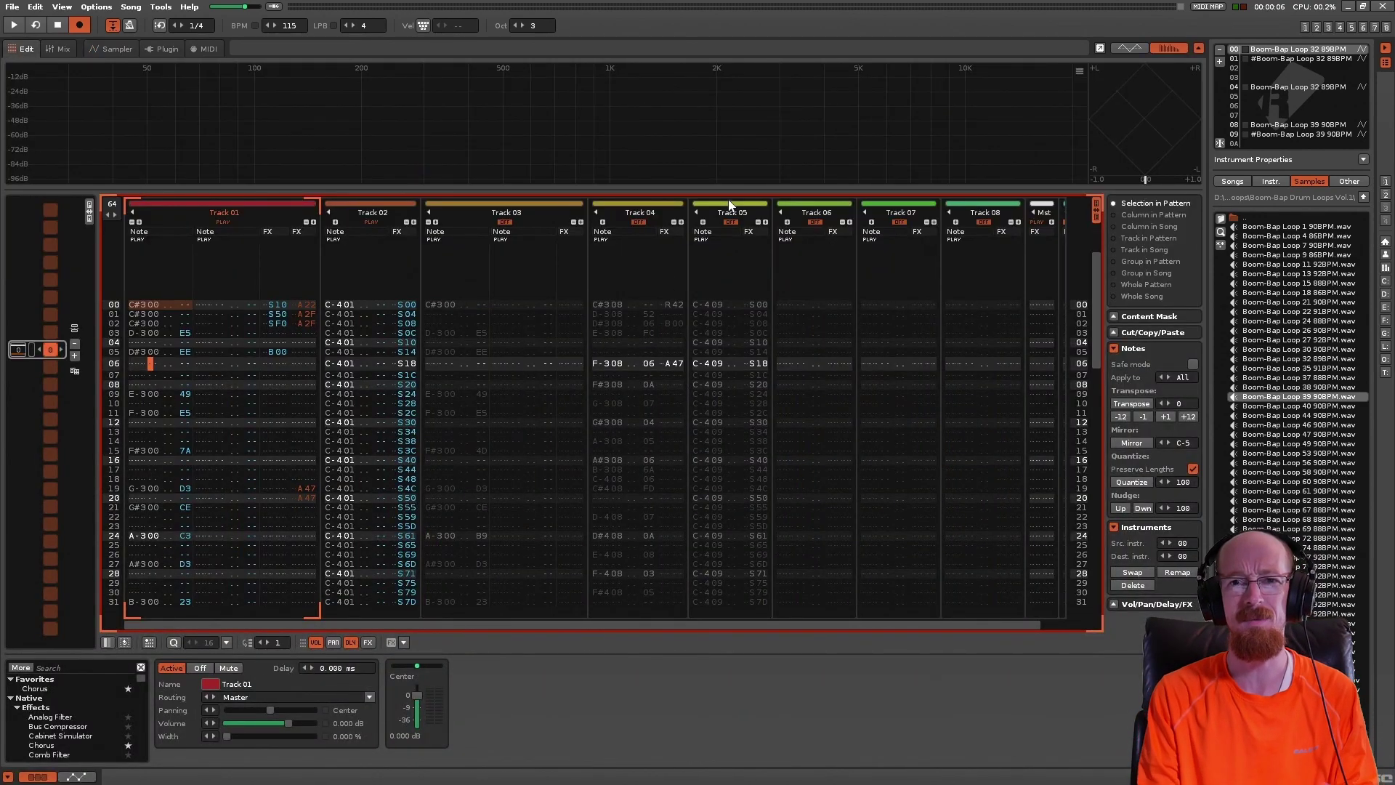